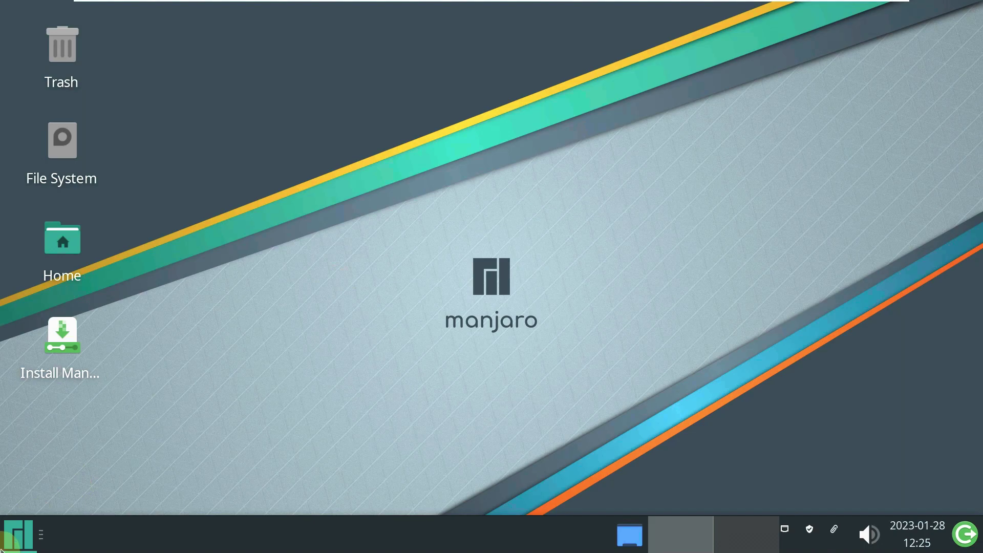
# Open Xfce Terminal from the System applications and maximize its window
pyautogui.click(284, 423)
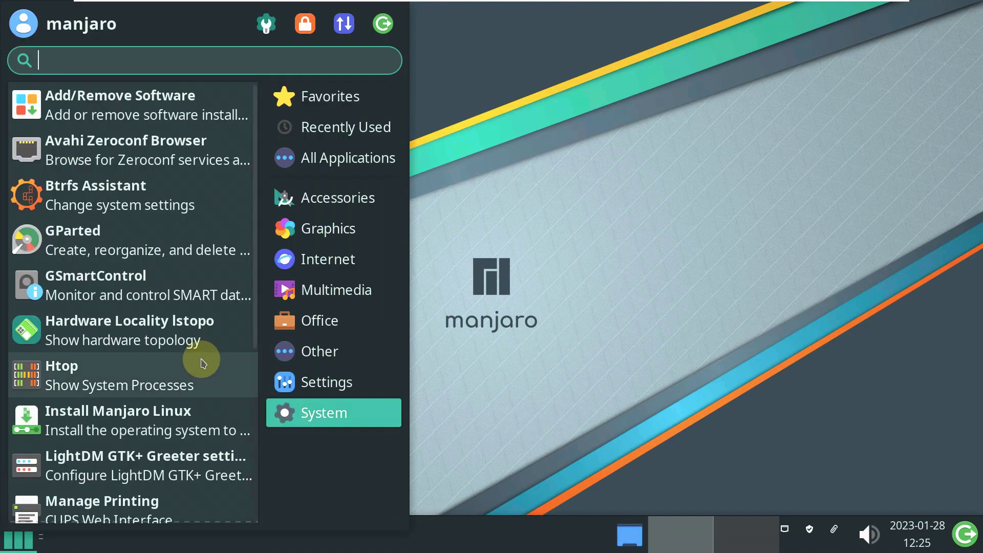
pyautogui.scroll(-5, 202, 363)
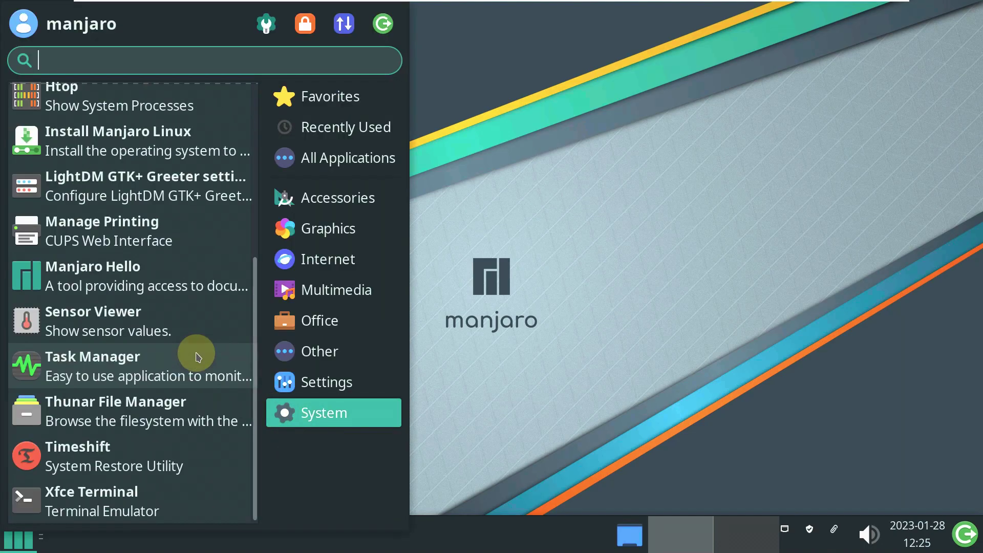
pyautogui.click(172, 495)
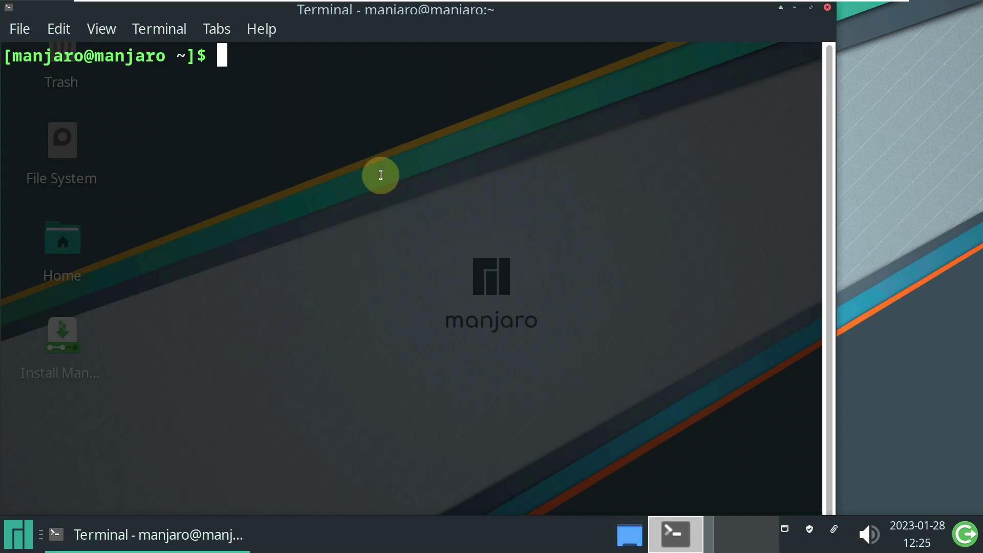
pyautogui.click(811, 7)
# View the terminal's About information and close it
pyautogui.click(260, 29)
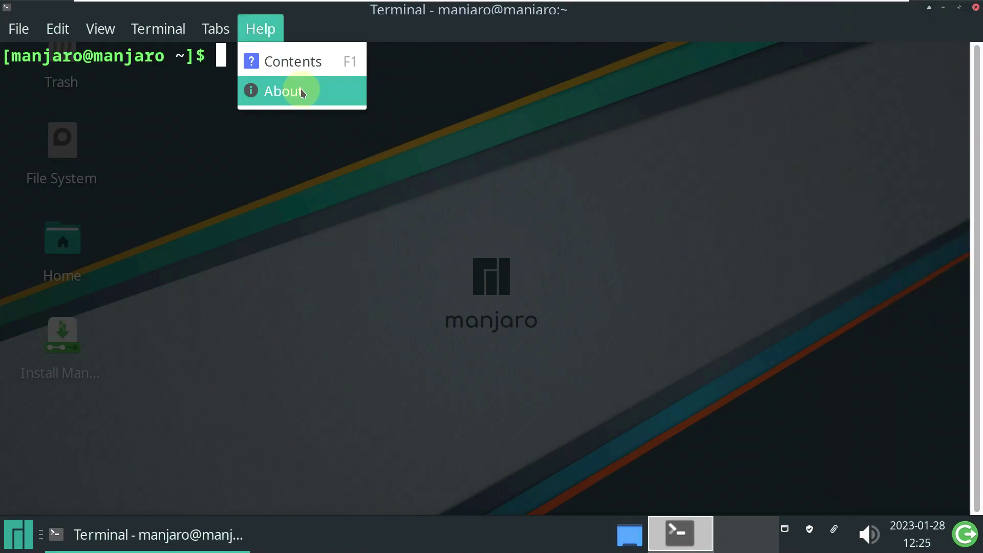
pyautogui.click(287, 90)
pyautogui.click(701, 82)
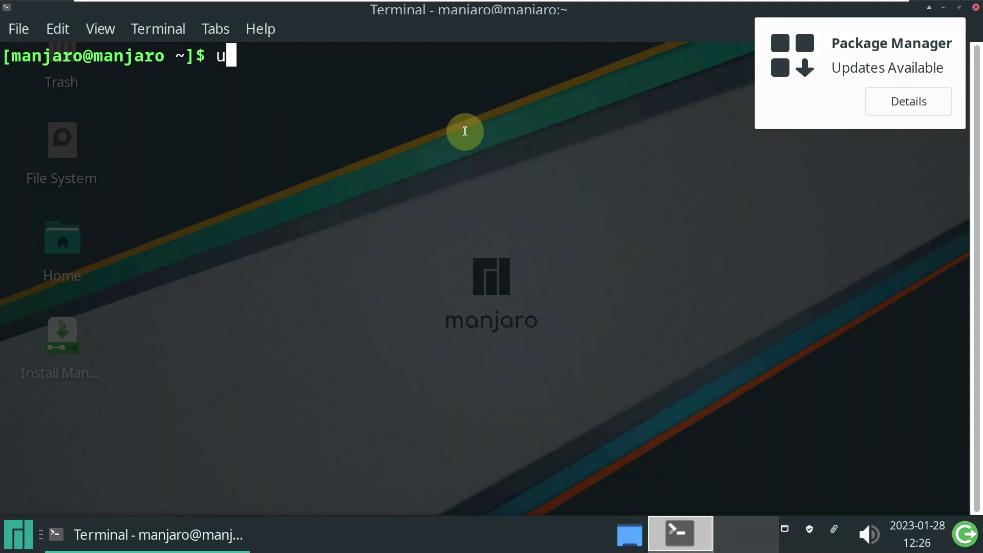
# Run inxi for a short system summary and inxi -G for the graphics details
pyautogui.write('inxi')
pyautogui.press('Return')
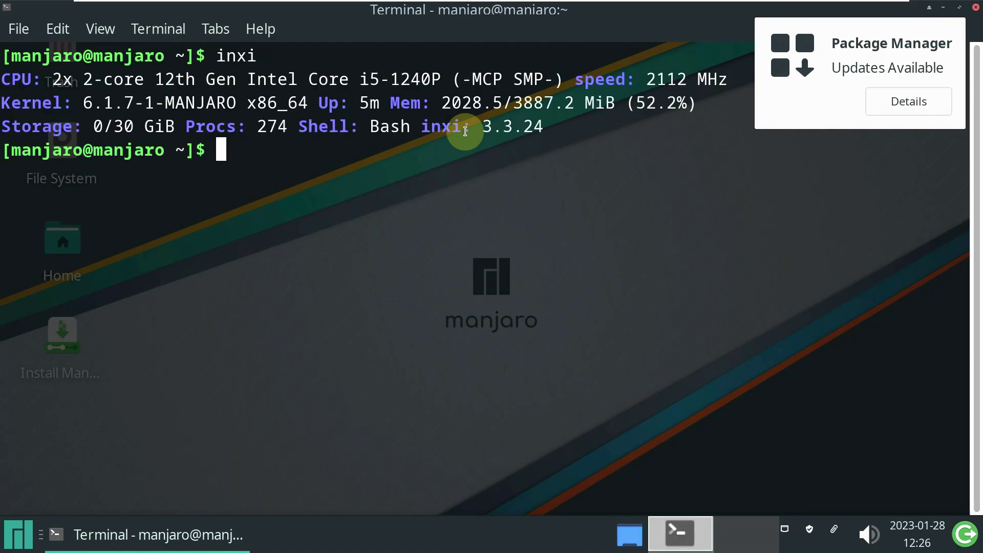
pyautogui.write('inxi -G')
pyautogui.press('Return')
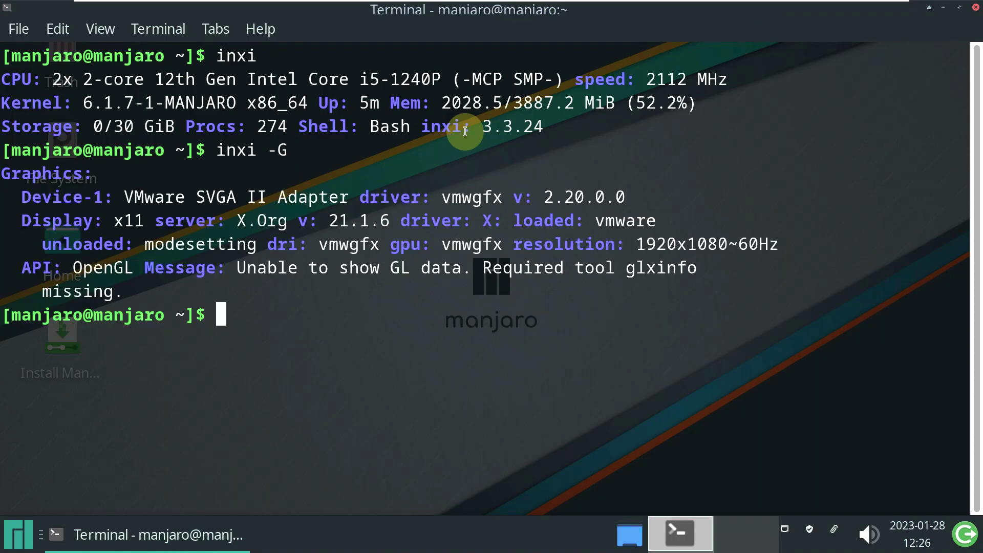
# Run inxi -b and review the basic system report from start to end
pyautogui.write('inxi')
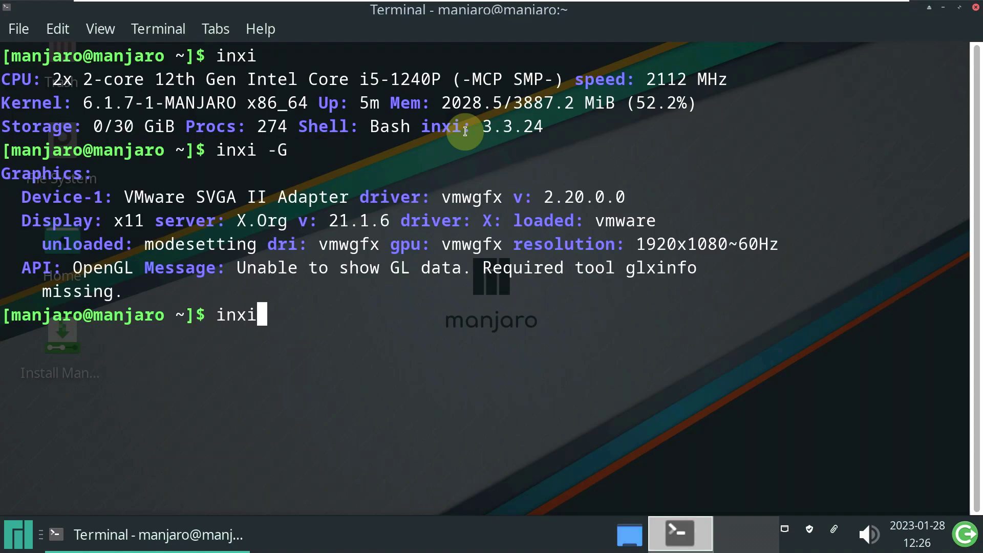
pyautogui.write(' -b')
pyautogui.press('Return')
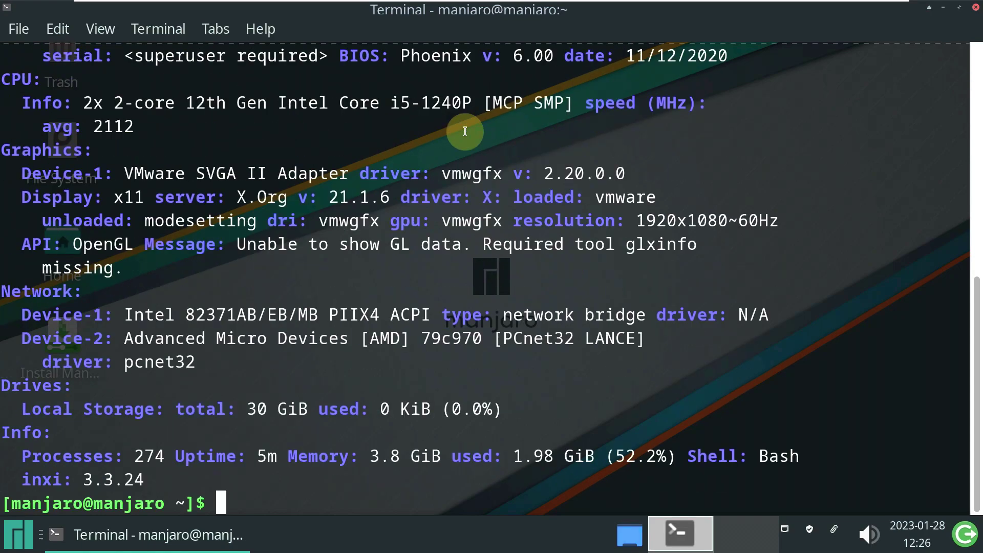
pyautogui.scroll(6, 465, 130)
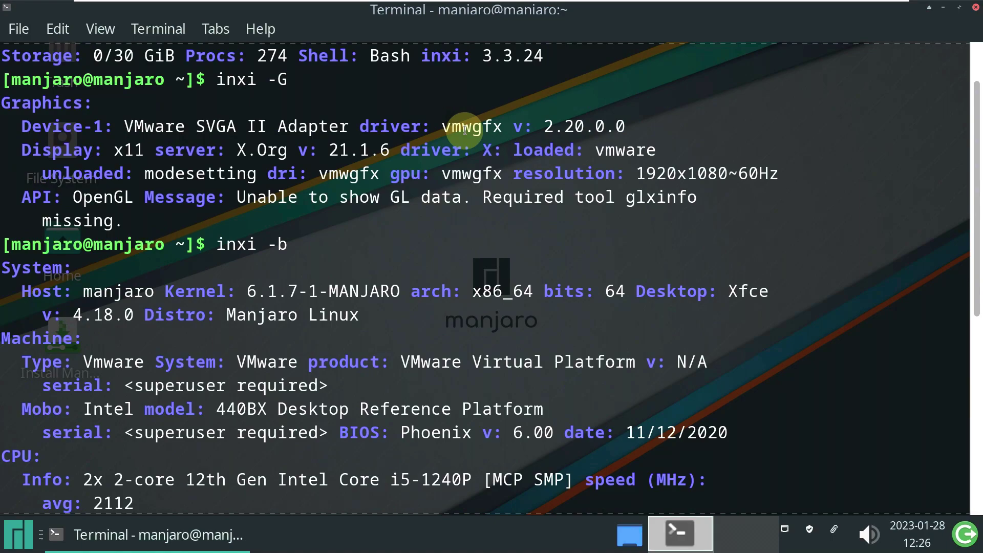
pyautogui.scroll(-6, 465, 130)
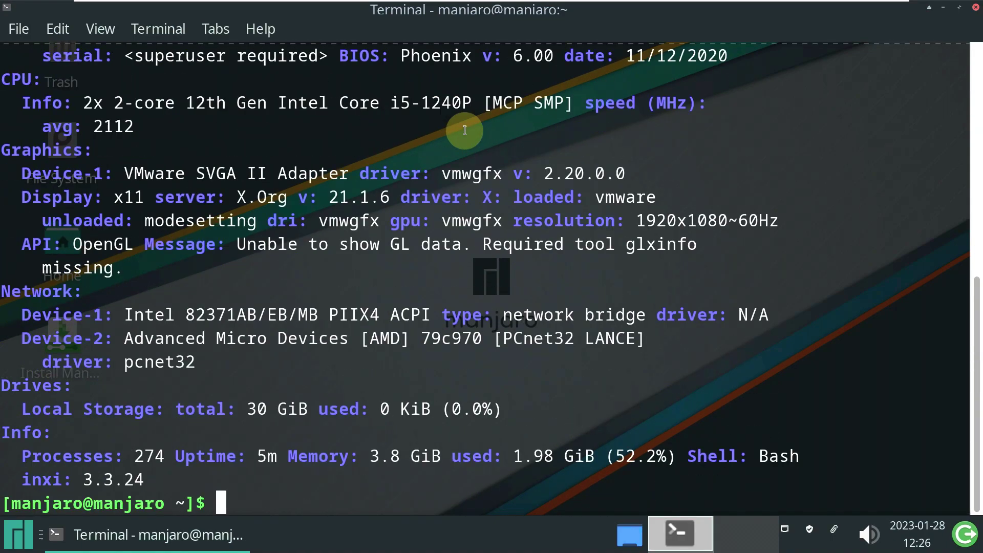
# Display the contents of /etc/issue with cat and try to run neofetch
pyautogui.write('cat /e')
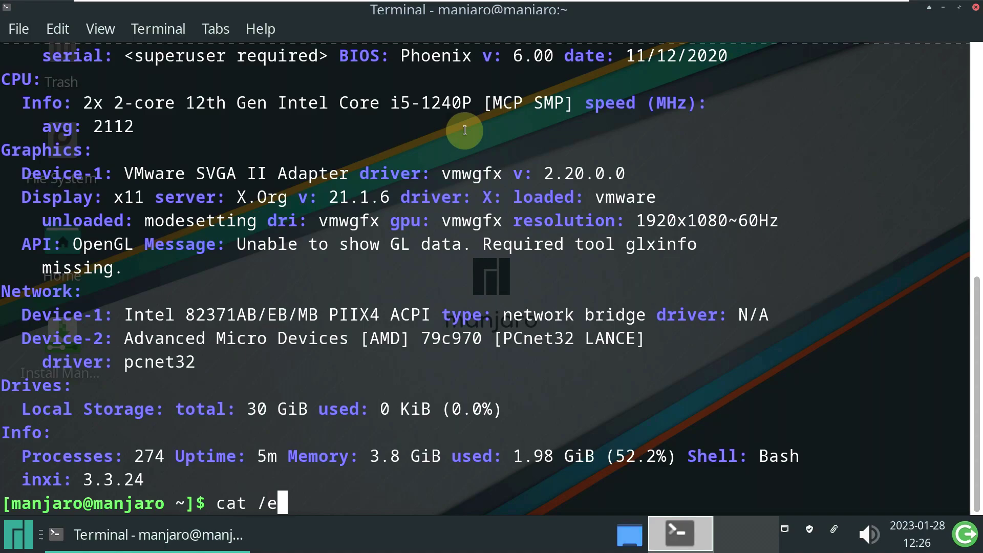
pyautogui.write('tc/issue')
pyautogui.press('Return')
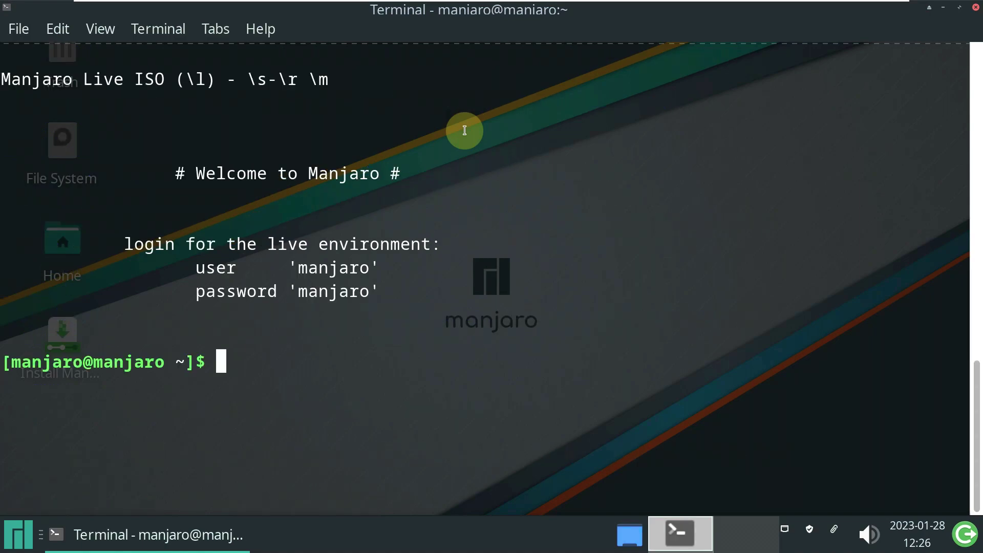
pyautogui.write('neofetch')
pyautogui.press('Return')
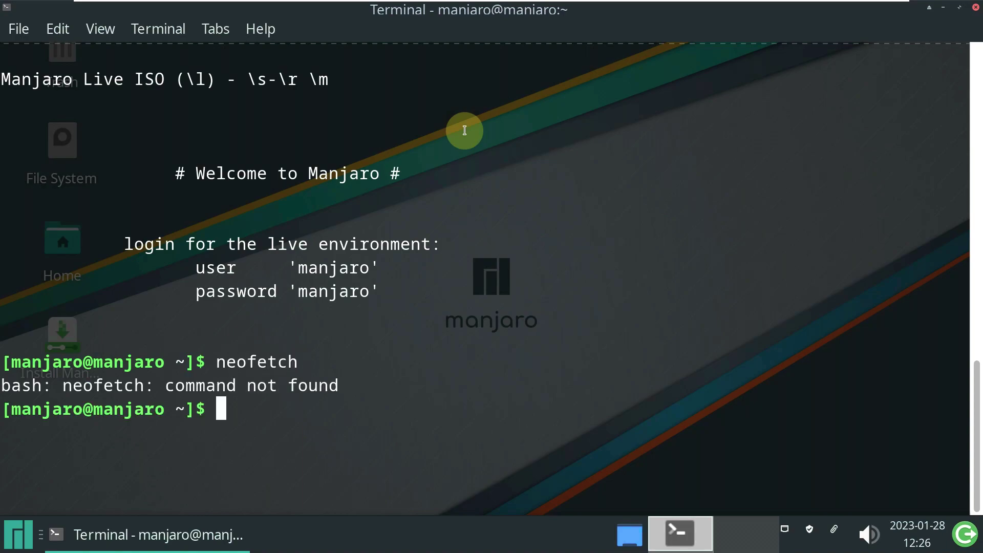
# Clear the mistyped characters and end the shell session with the exit command to close the terminal
pyautogui.write('exxx')
pyautogui.press('BackSpace')
pyautogui.press('BackSpace')
pyautogui.press('BackSpace')
pyautogui.press('BackSpace')
pyautogui.press('BackSpace')
pyautogui.press('Return')
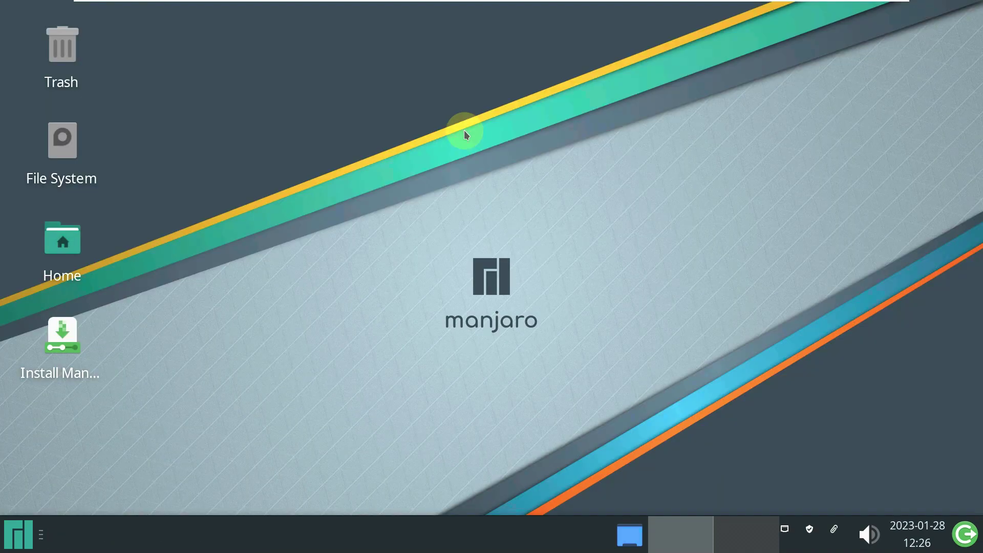
# Open the Home folder in Thunar, view the file manager's About information, and close both windows
pyautogui.doubleClick(80, 246)
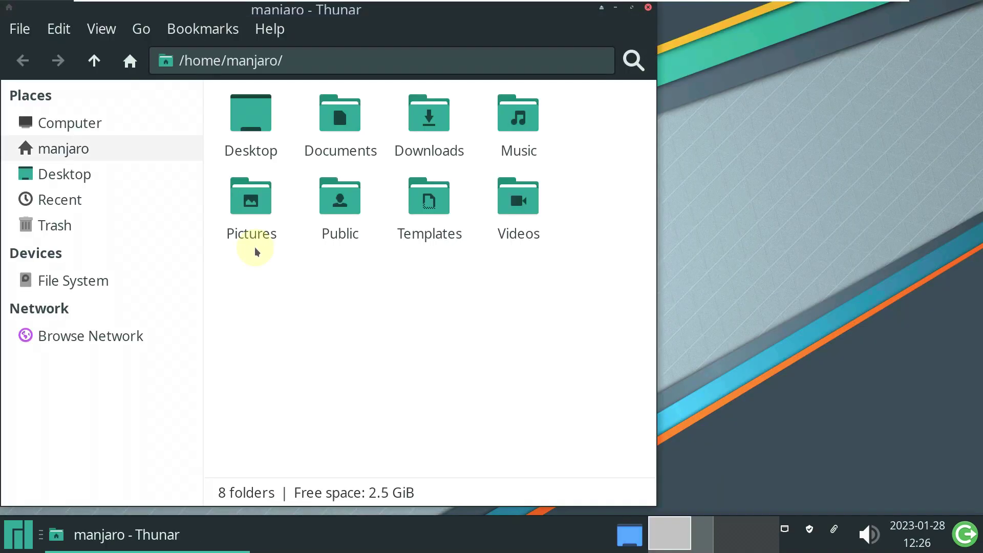
pyautogui.click(270, 28)
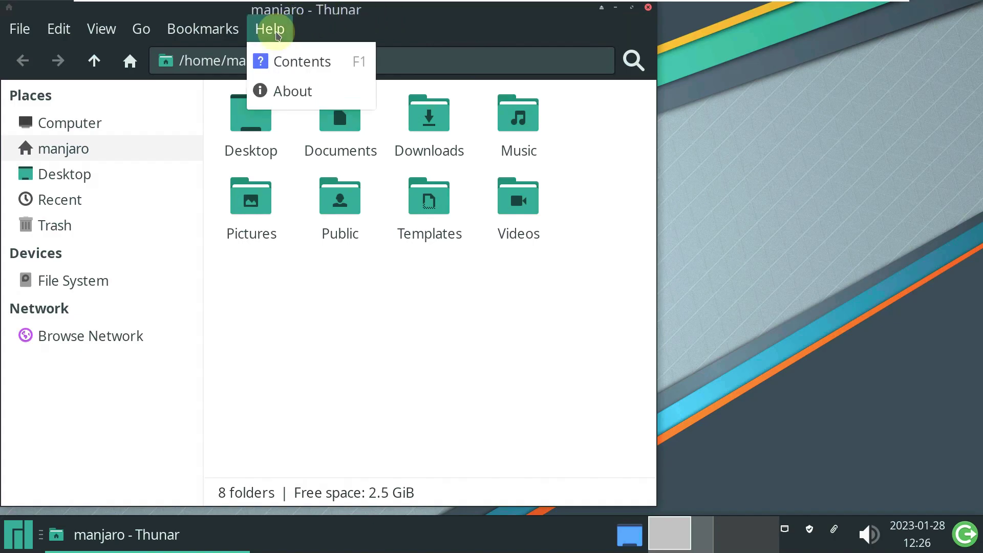
pyautogui.click(316, 97)
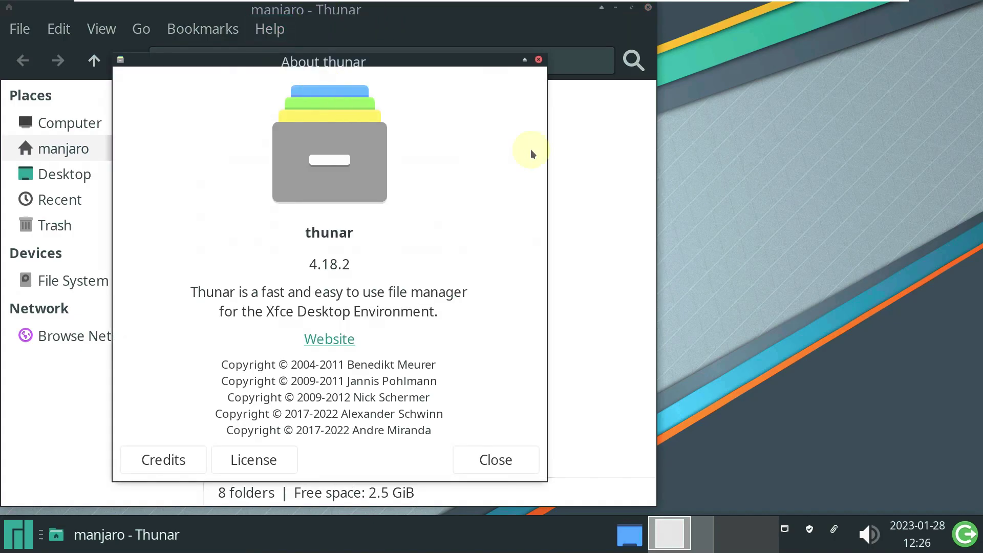
pyautogui.click(538, 60)
pyautogui.click(648, 7)
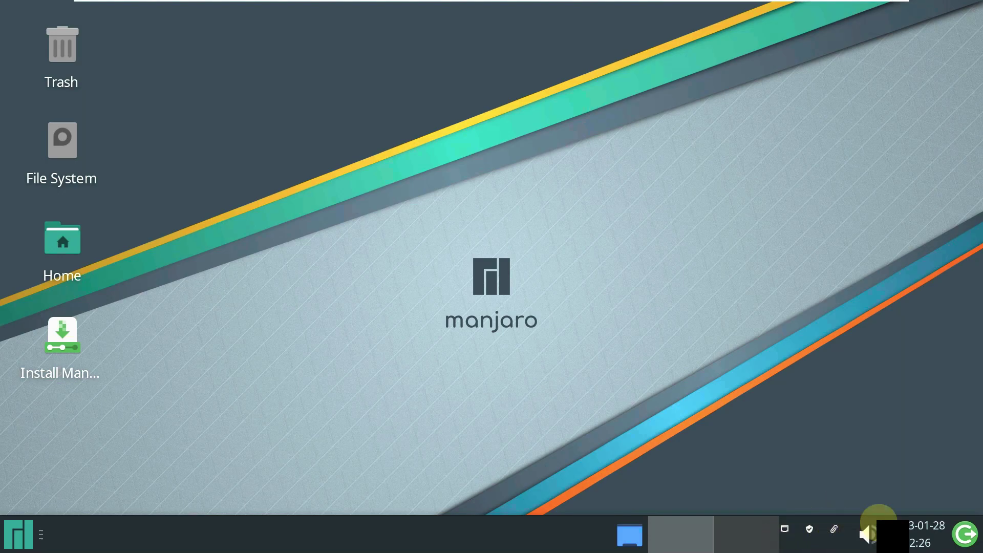
# Log out of the manjaro session and log back in by entering the account password
pyautogui.click(965, 534)
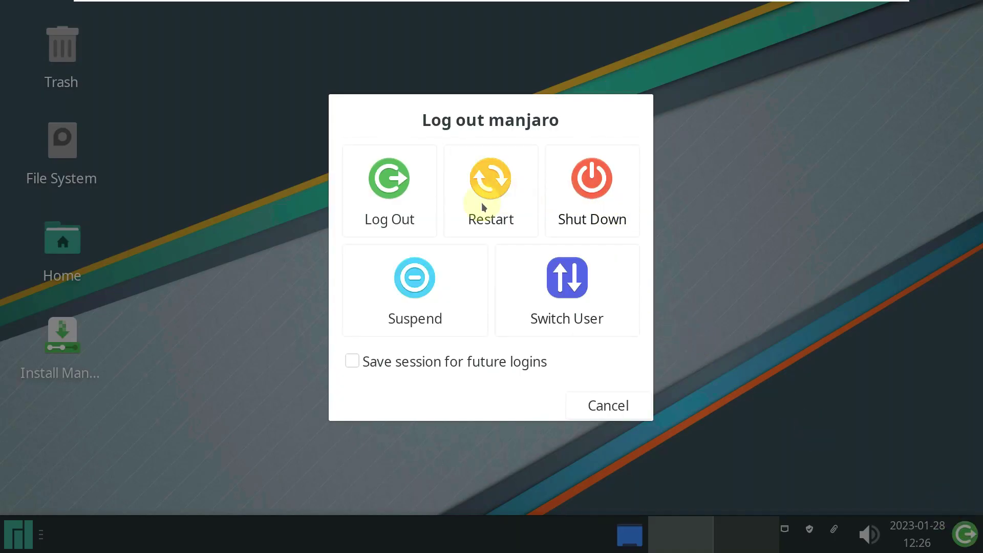
pyautogui.click(413, 202)
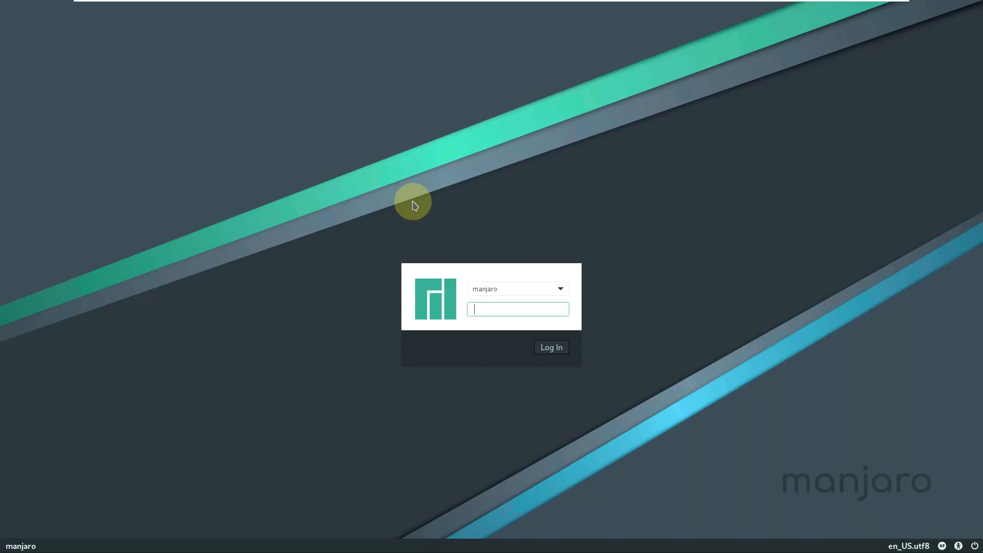
pyautogui.click(520, 308)
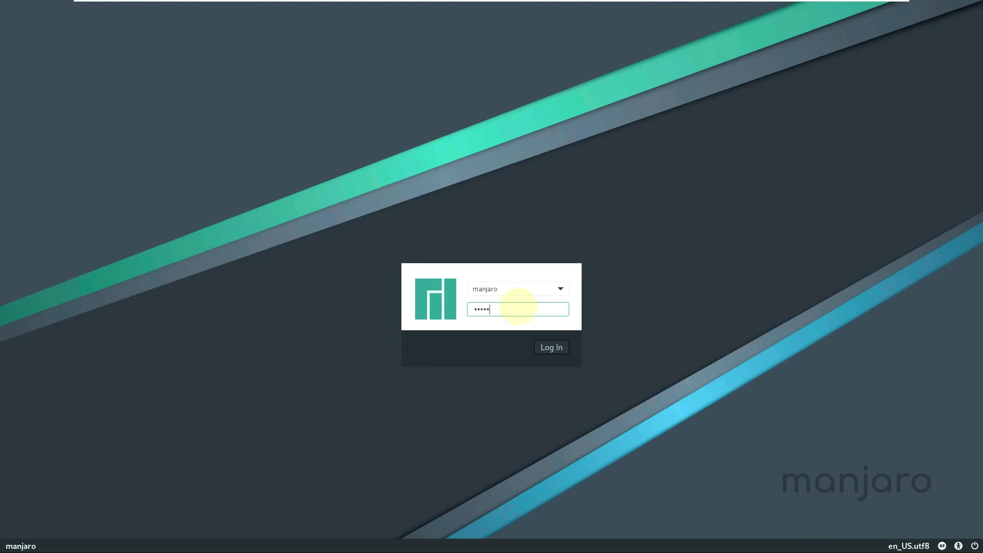
pyautogui.press('Return')
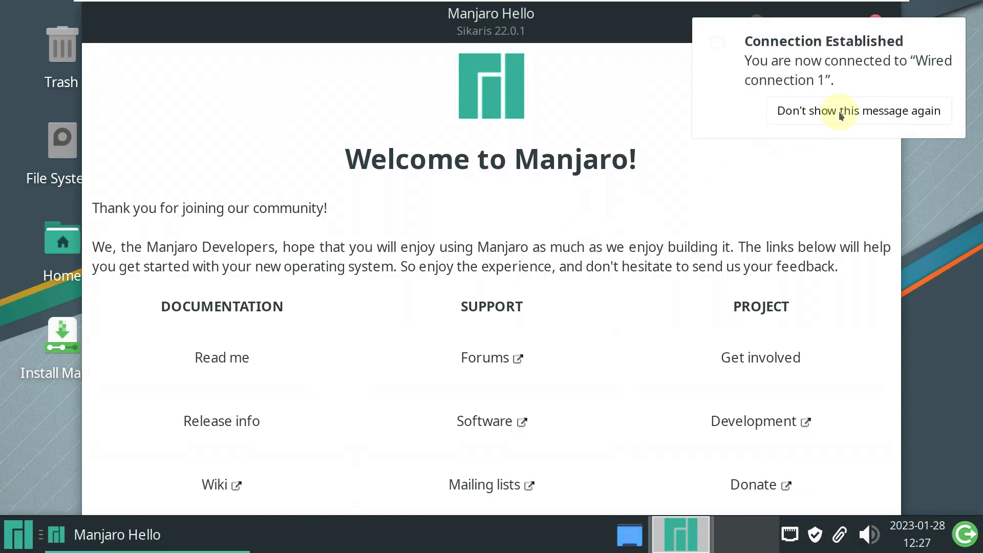
# Suppress further connection notifications, then view the About information of Manjaro Hello and close the welcome window
pyautogui.click(841, 111)
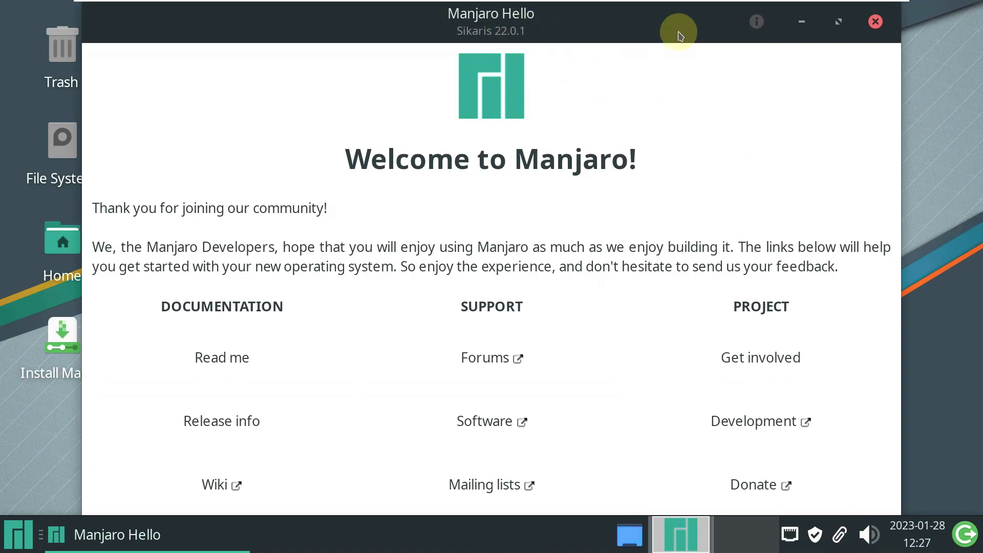
pyautogui.click(756, 21)
pyautogui.moveTo(509, 231); pyautogui.dragTo(518, 97)
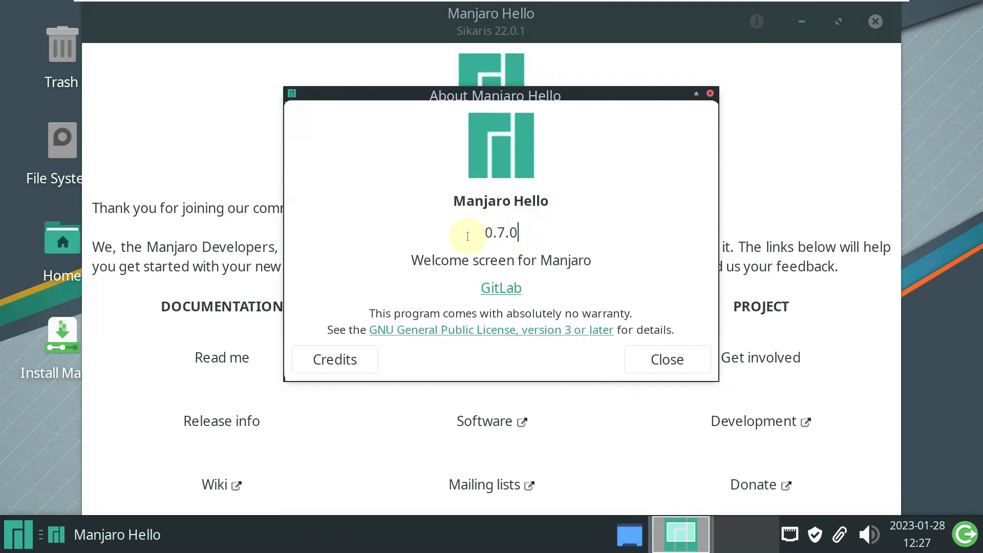
pyautogui.moveTo(468, 236); pyautogui.dragTo(662, 317)
pyautogui.press('XF86AudioLowerVolume')
pyautogui.click(667, 358)
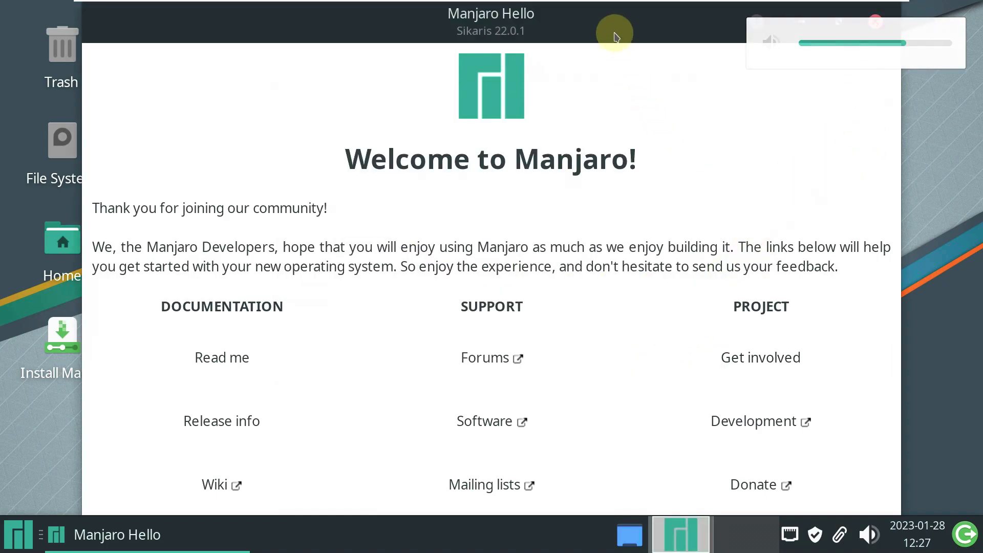
pyautogui.click(875, 23)
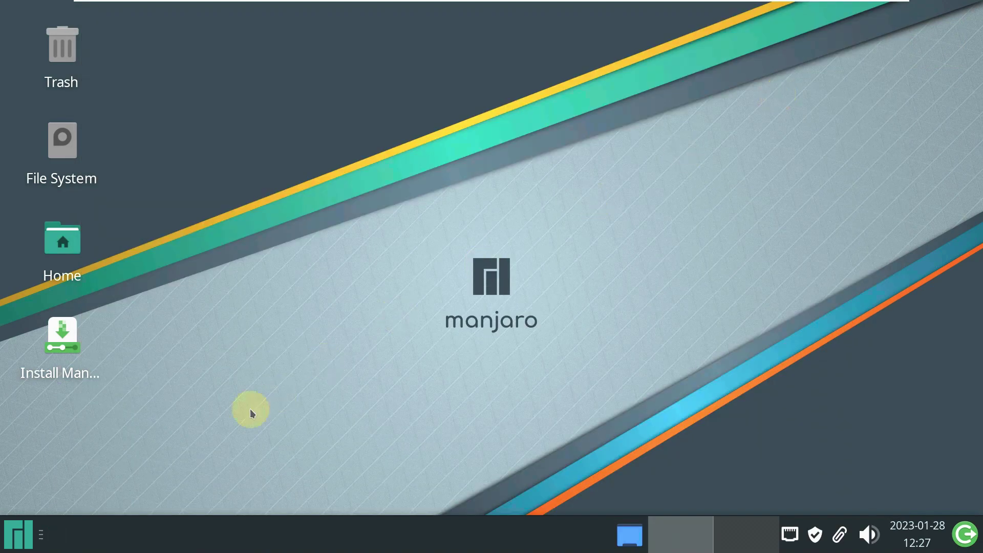
# Open About Xfce from the full application list, view its system information, and close it
pyautogui.click(20, 538)
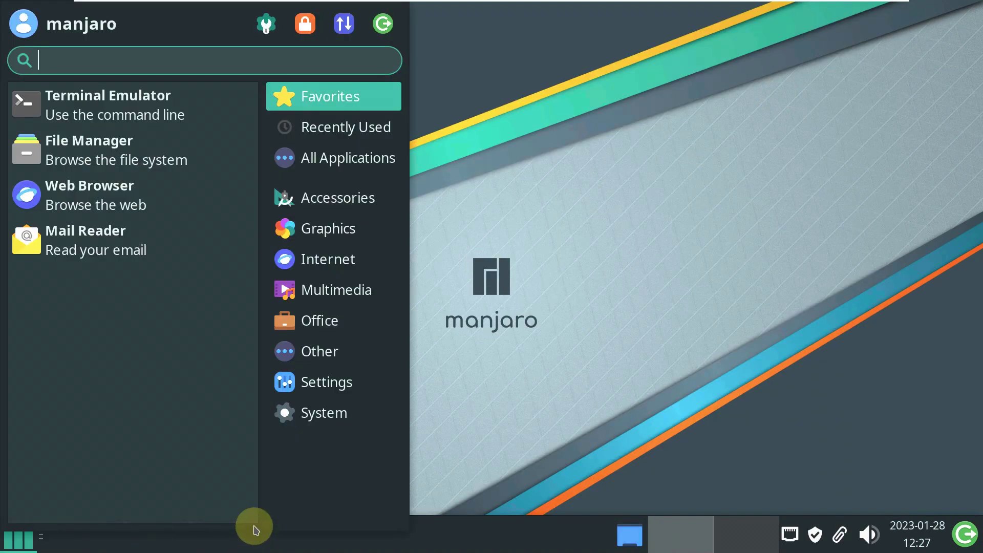
pyautogui.click(336, 162)
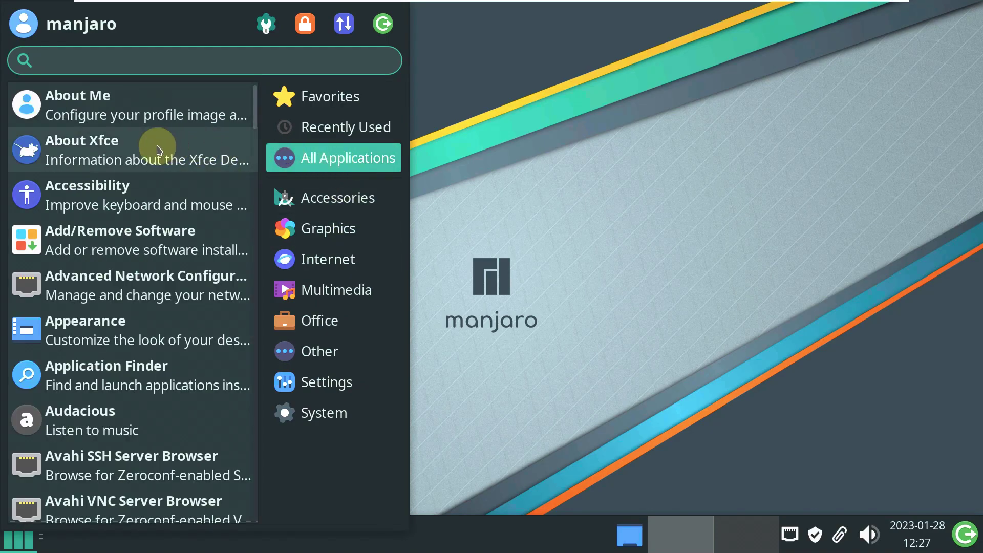
pyautogui.click(147, 148)
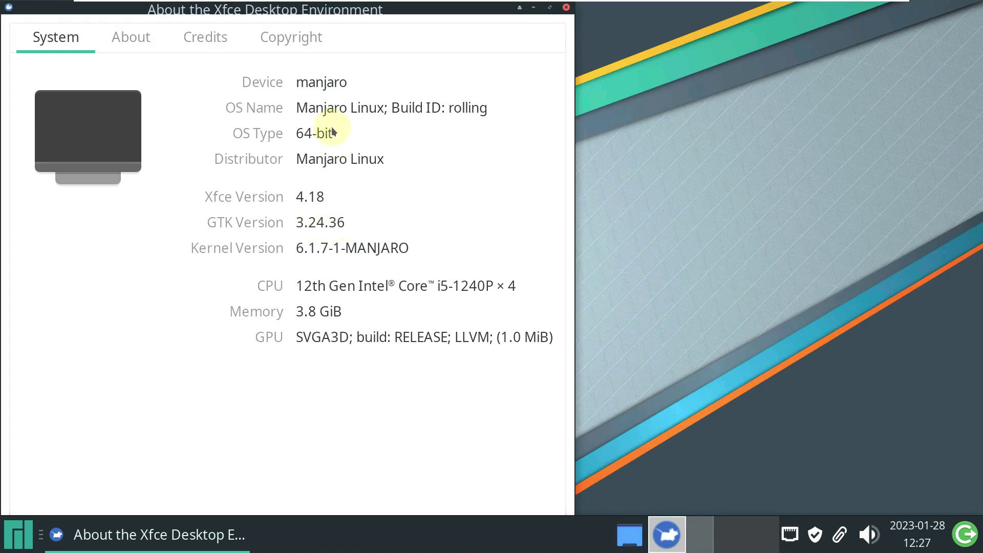
pyautogui.click(565, 8)
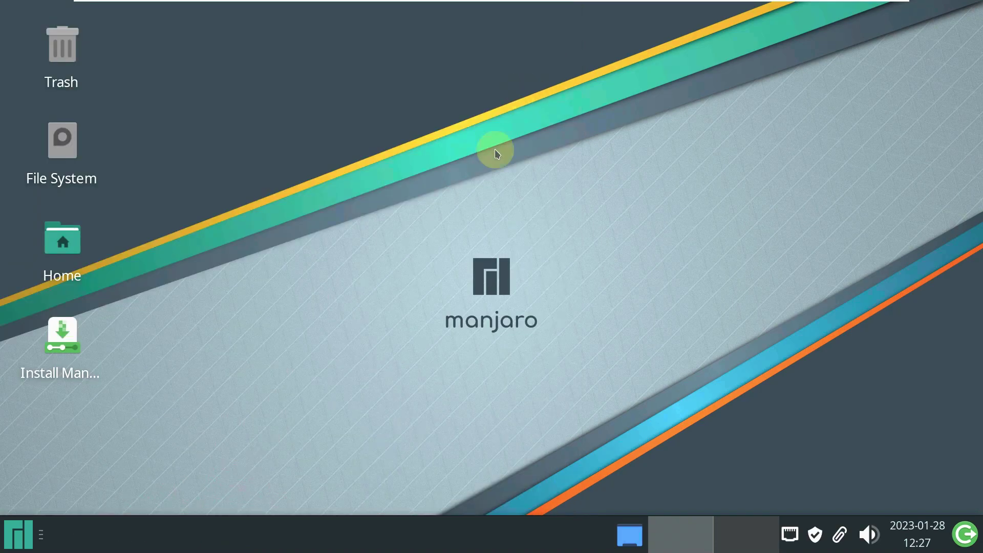
# View the About information of xfce4-panel from the desktop panel's options and close it
pyautogui.rightClick(132, 539)
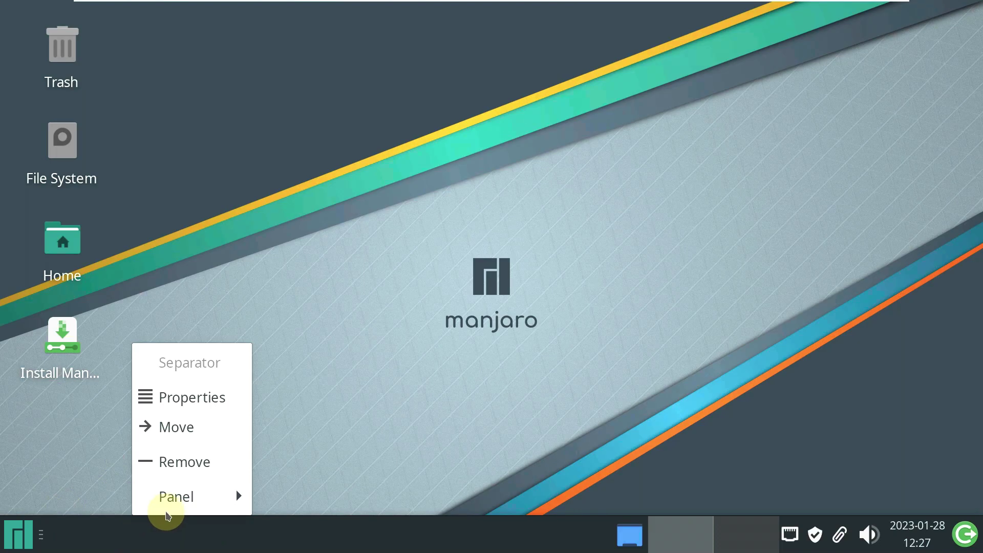
pyautogui.moveTo(174, 495)
pyautogui.click(331, 493)
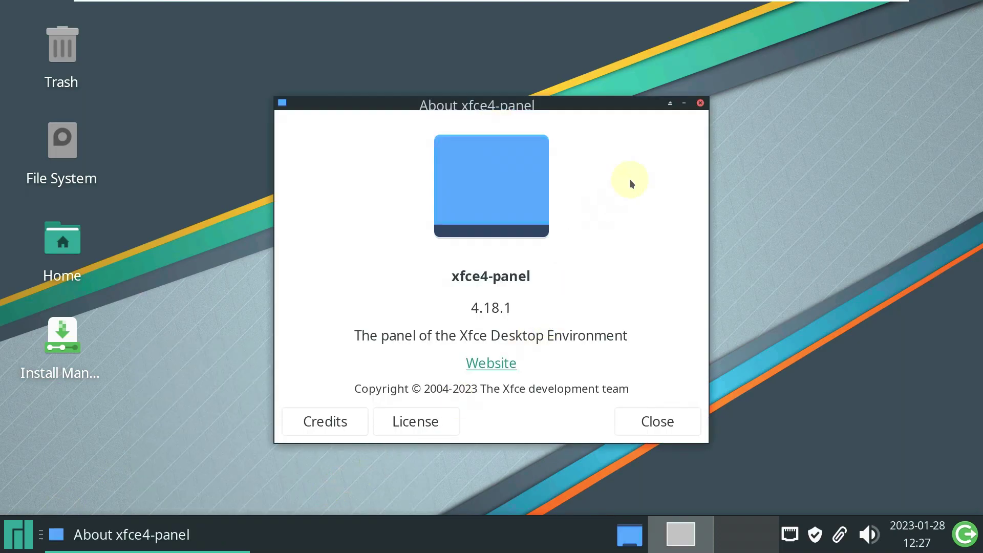
pyautogui.click(699, 104)
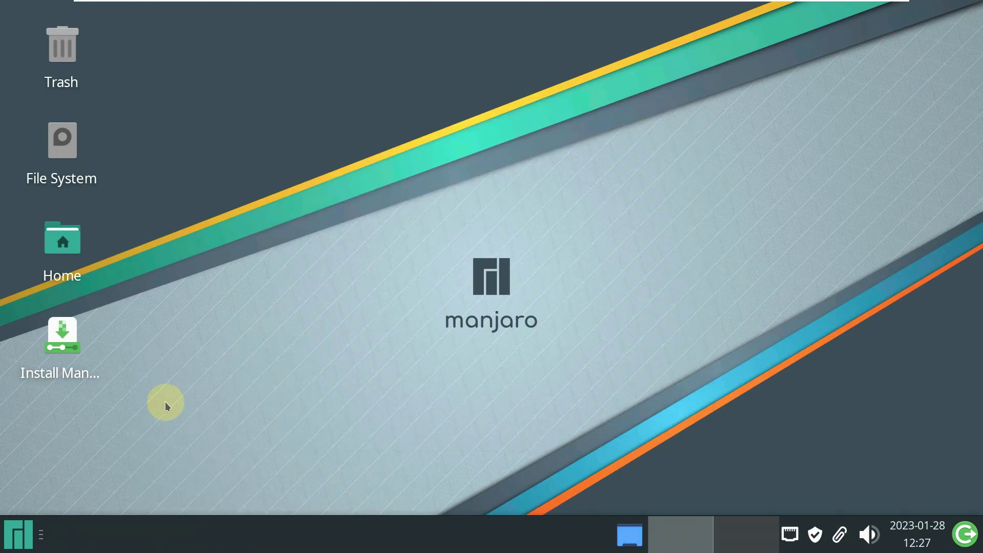
# Browse the full list of installed applications from beginning to end
pyautogui.click(23, 537)
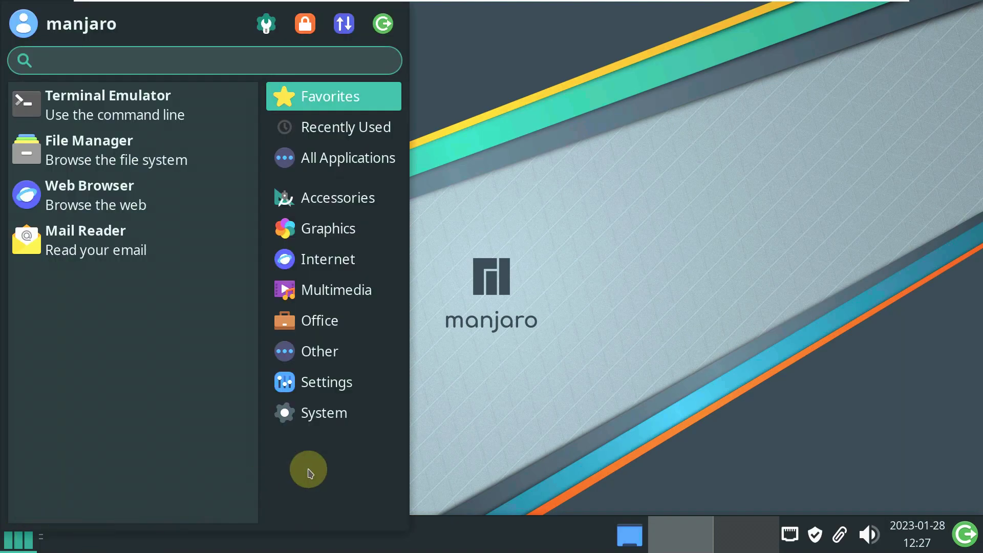
pyautogui.click(352, 159)
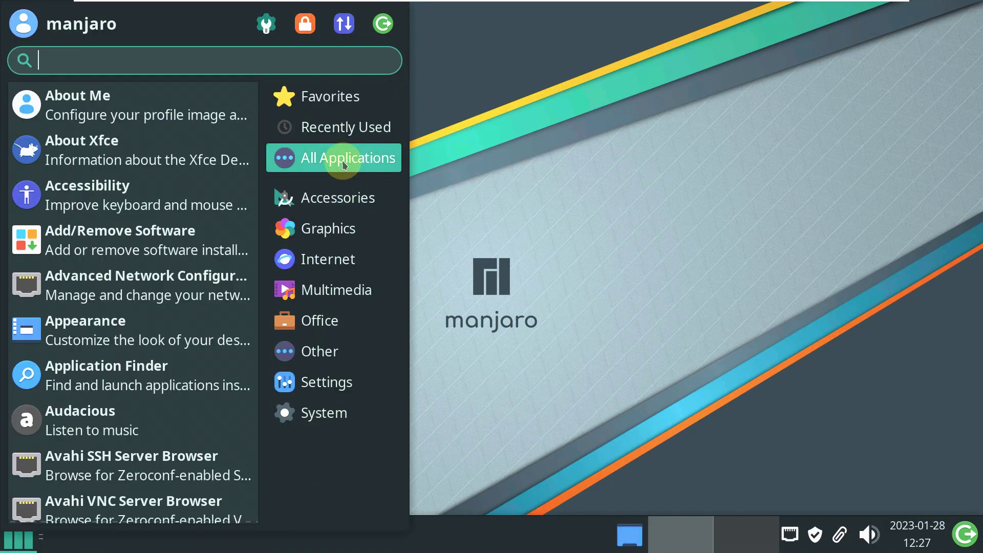
pyautogui.scroll(-2, 180, 159)
pyautogui.scroll(-12, 179, 160)
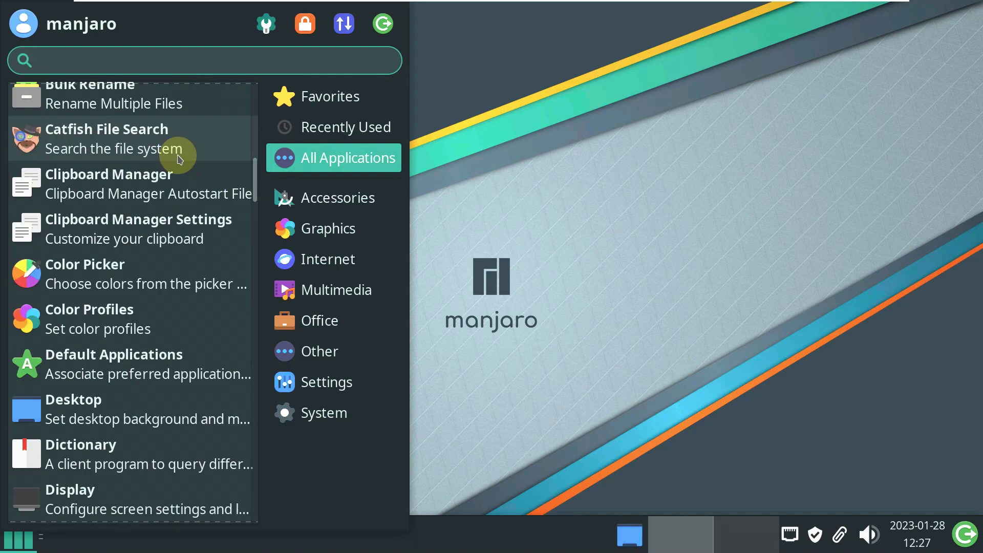
pyautogui.scroll(-5, 180, 159)
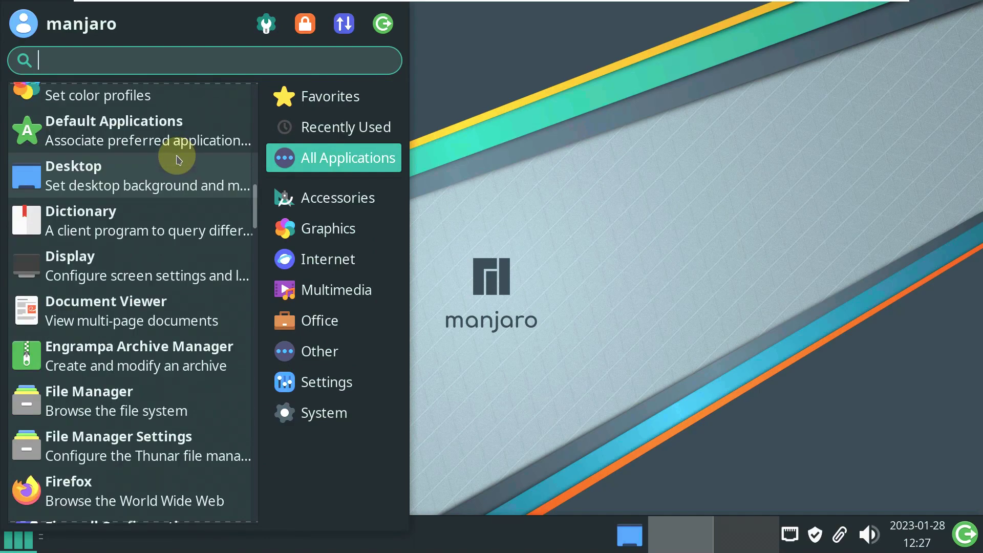
pyautogui.scroll(-4, 179, 160)
pyautogui.scroll(-9, 179, 160)
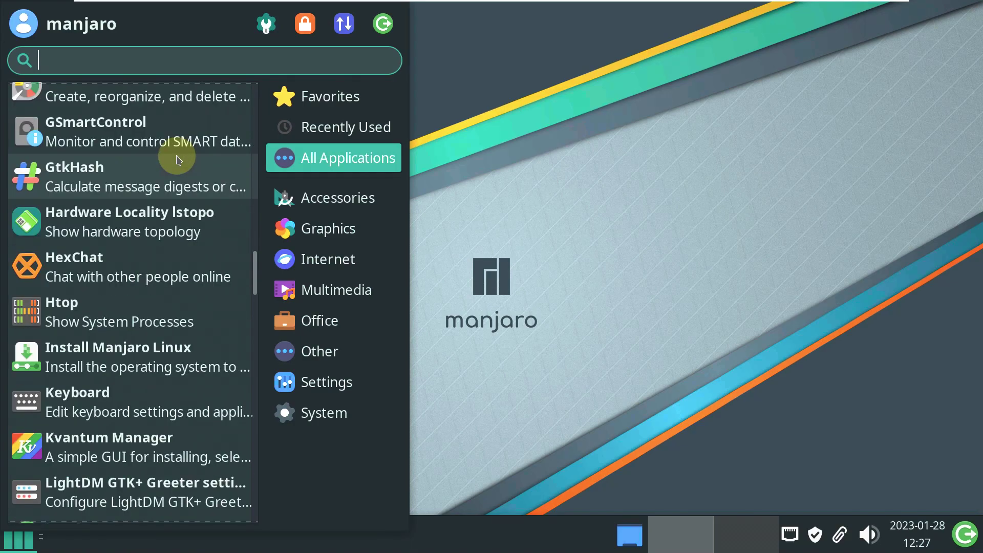
pyautogui.scroll(-13, 178, 160)
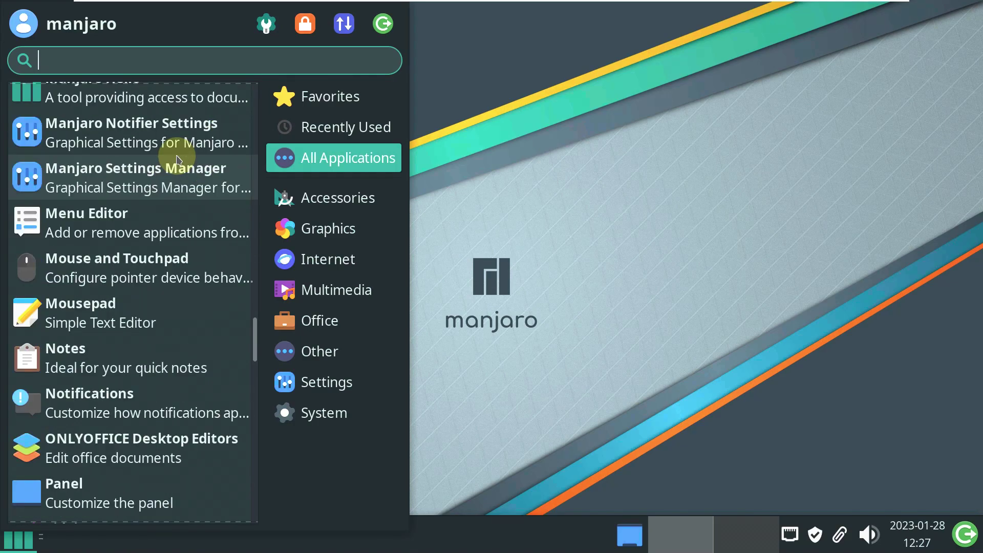
pyautogui.scroll(-17, 178, 160)
pyautogui.scroll(-14, 178, 161)
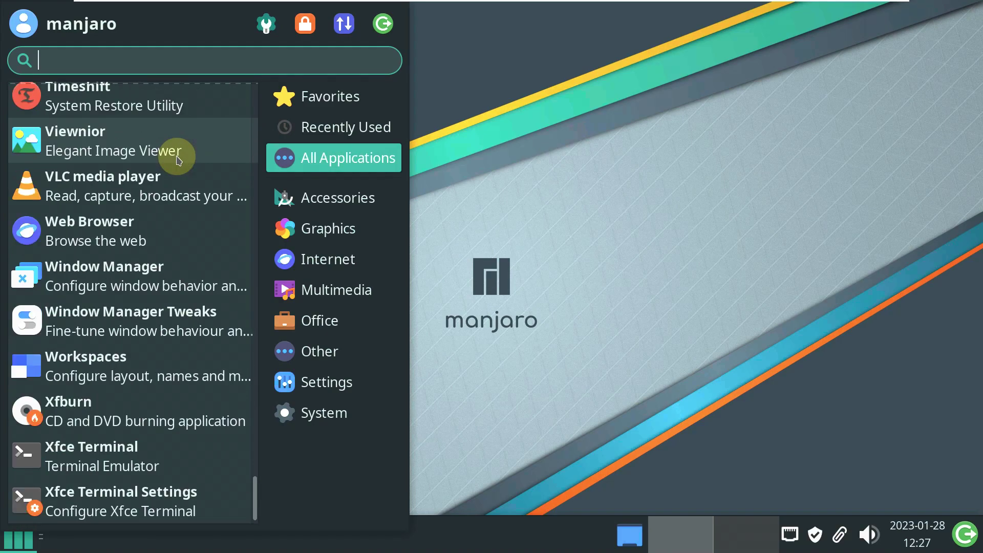
# Look through the applications in the Accessories, Graphics, Internet, Multimedia, Office and Other categories
pyautogui.click(346, 198)
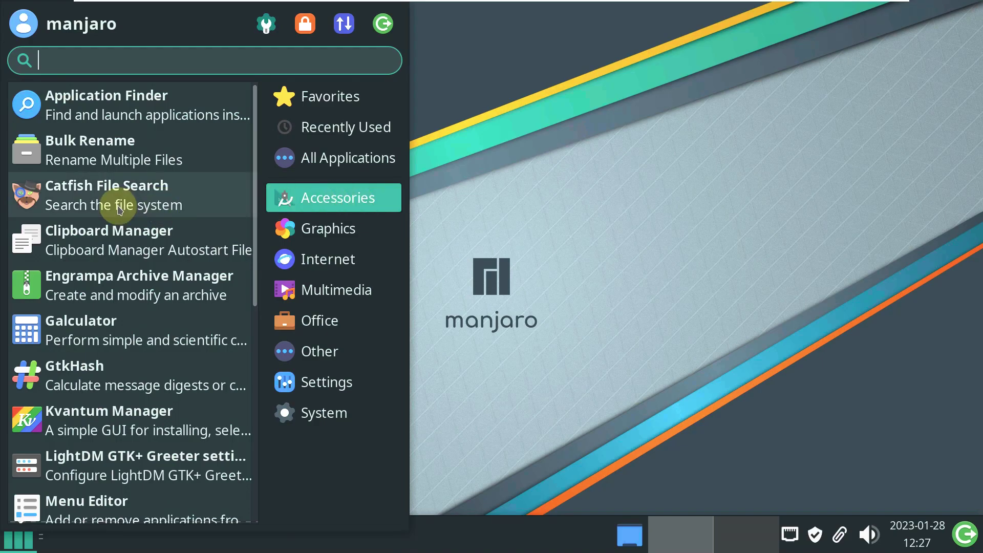
pyautogui.scroll(-9, 118, 209)
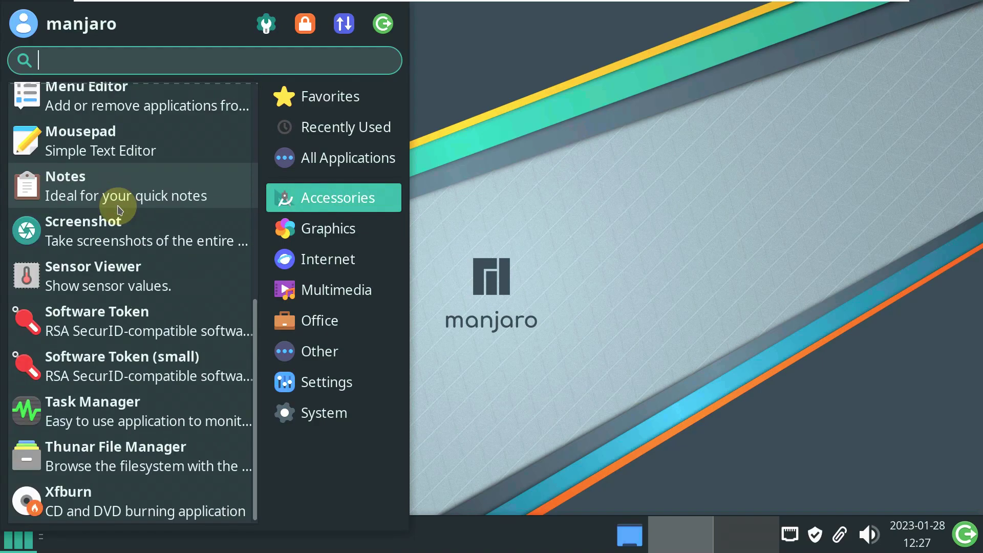
pyautogui.click(333, 229)
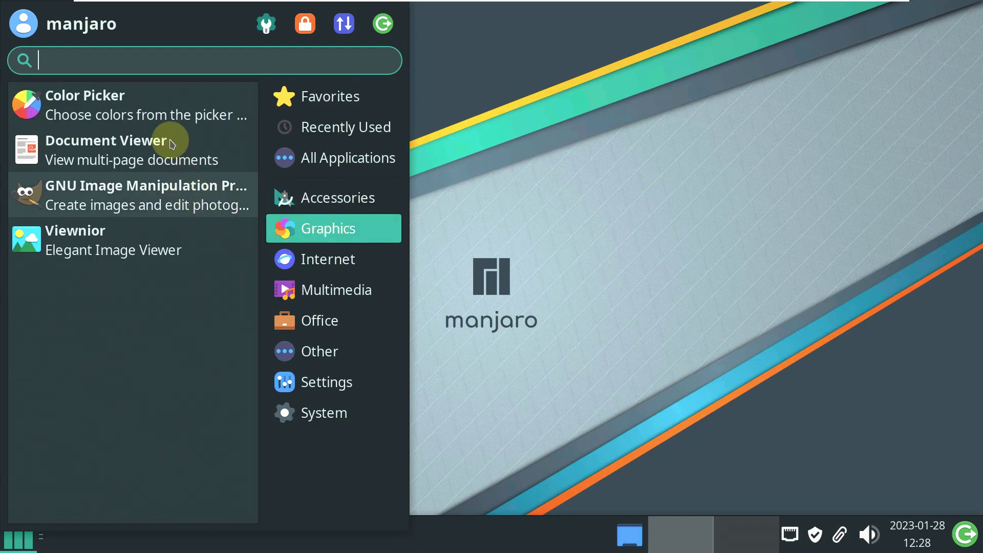
pyautogui.click(322, 259)
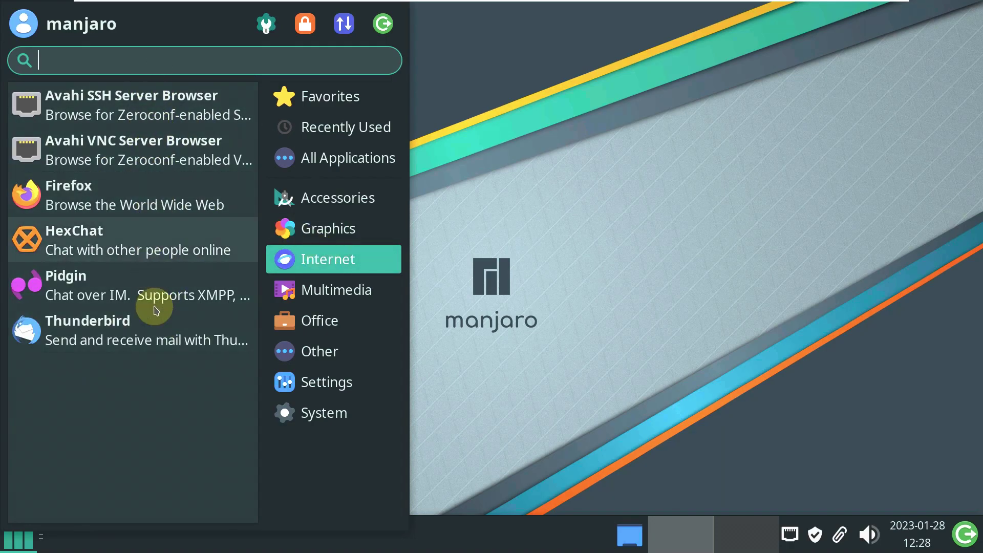
pyautogui.click(351, 286)
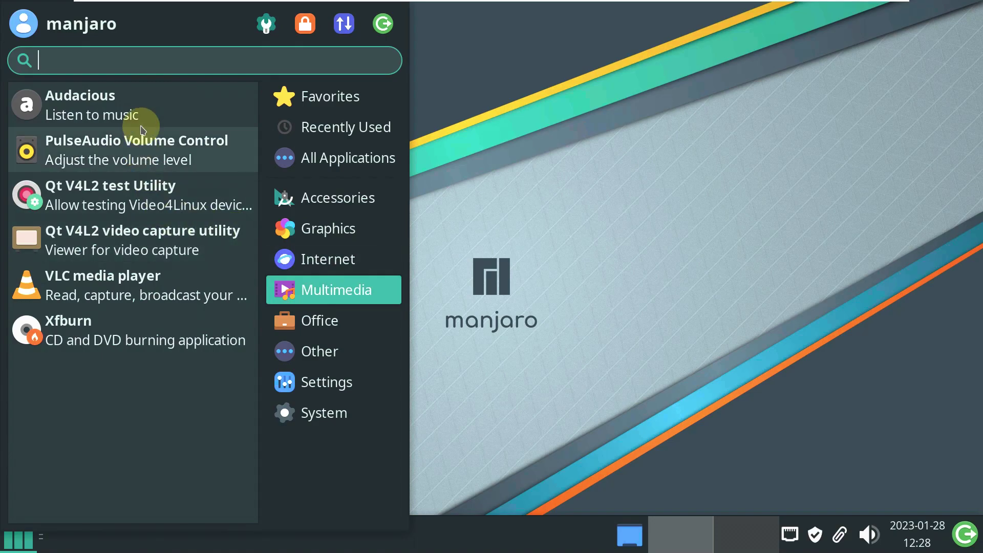
pyautogui.click(283, 320)
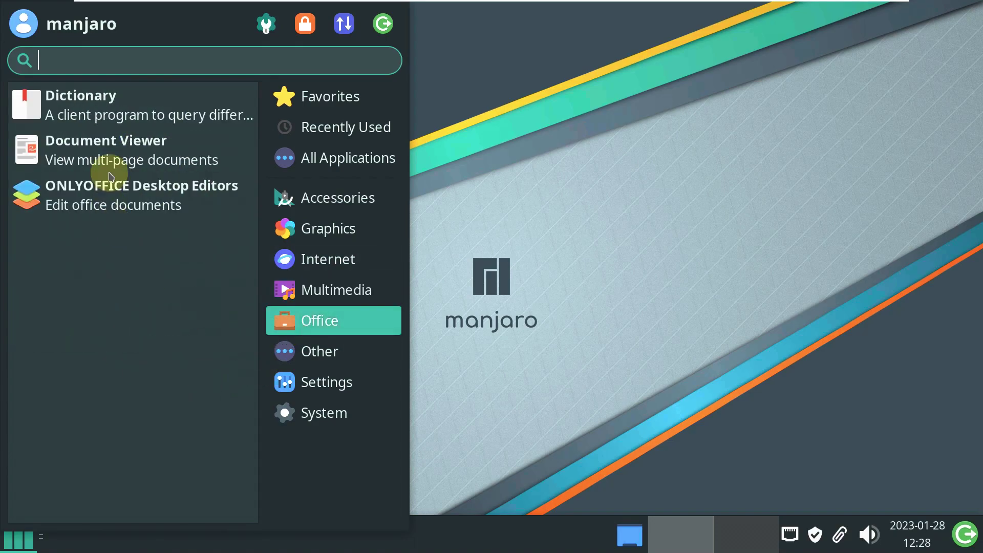
pyautogui.click(323, 348)
# Look through the tools listed in the Settings and System application categories
pyautogui.click(314, 383)
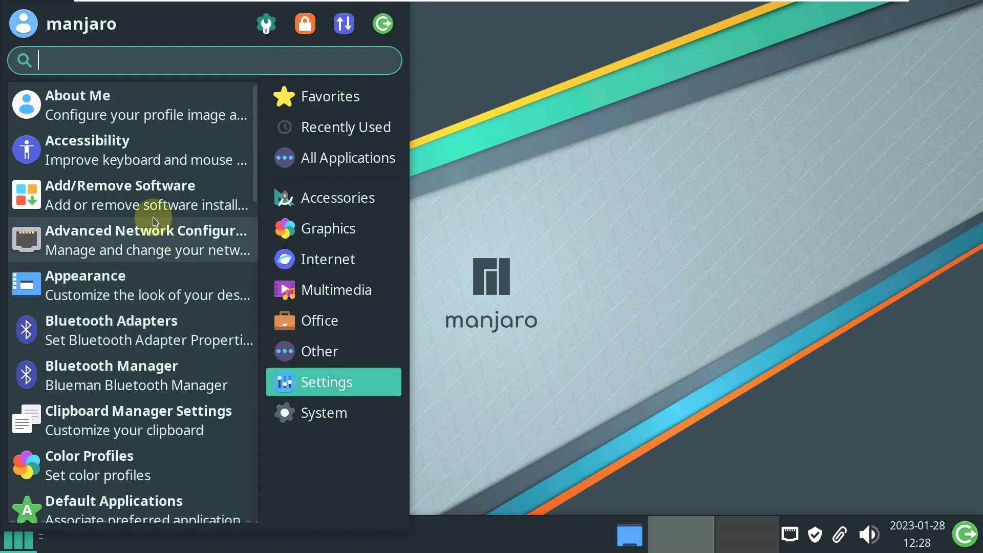
pyautogui.scroll(-4, 146, 142)
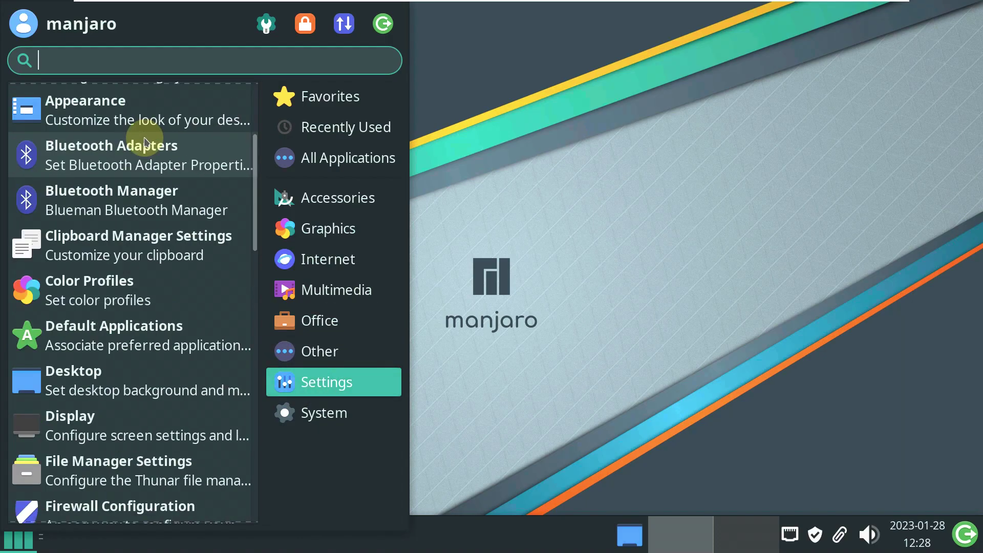
pyautogui.scroll(-13, 146, 142)
pyautogui.scroll(-8, 146, 142)
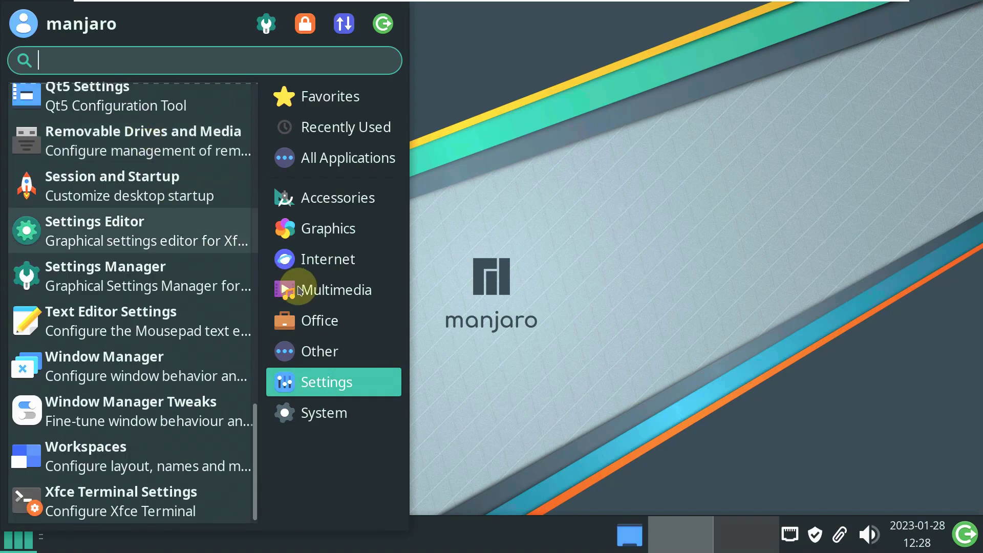
pyautogui.click(361, 410)
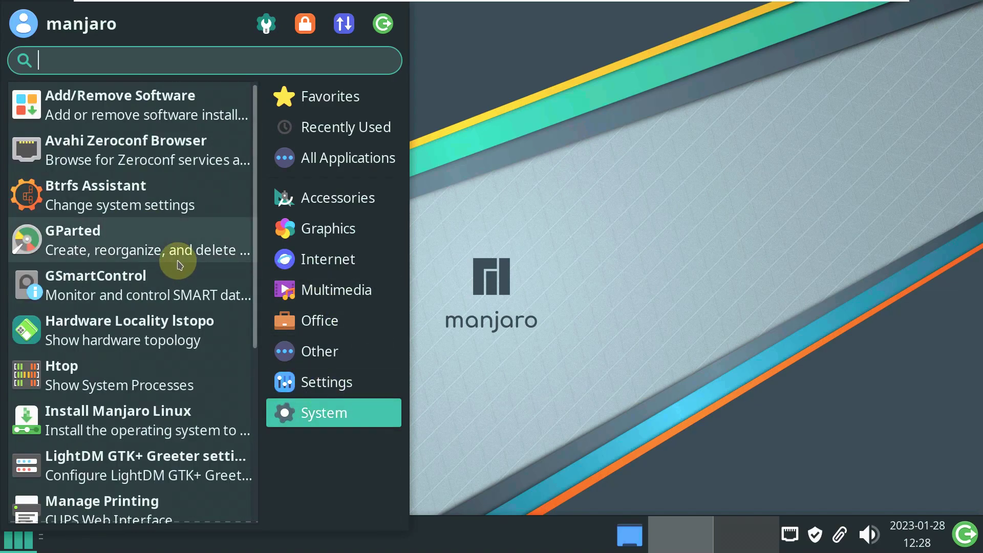
pyautogui.scroll(-6, 183, 263)
pyautogui.scroll(3, 178, 264)
pyautogui.scroll(4, 178, 265)
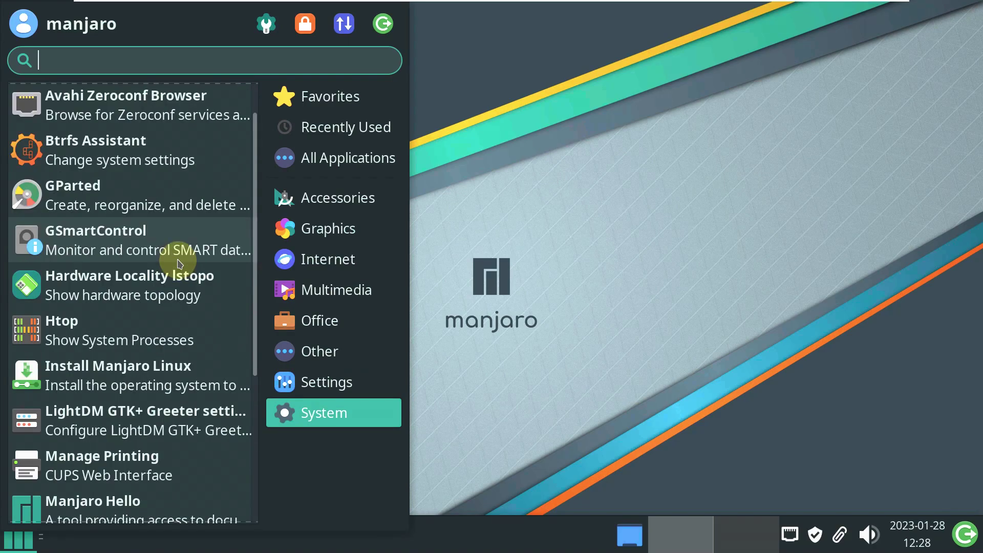
# Open Add/Remove Software, view the About information of Pamac, and close the About window
pyautogui.click(176, 127)
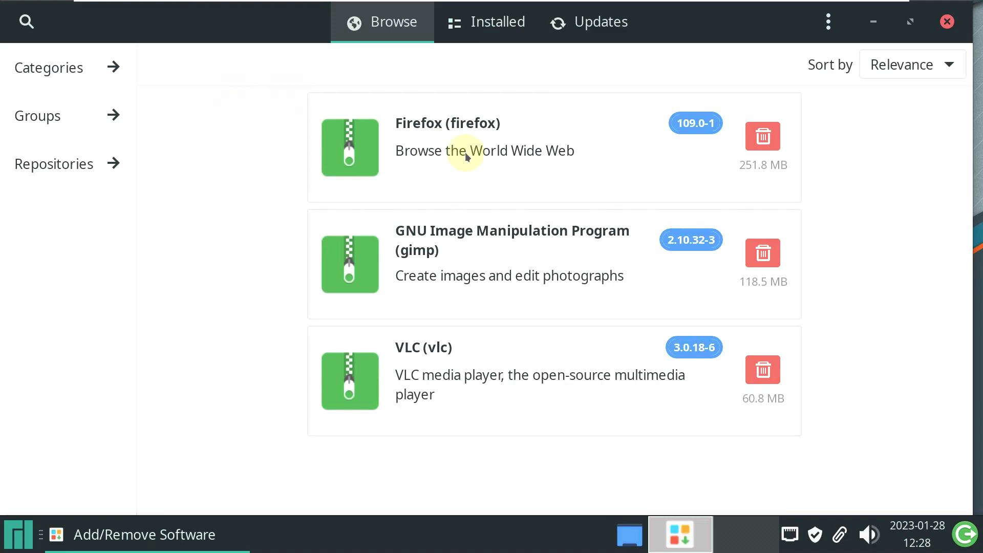
pyautogui.click(829, 22)
pyautogui.click(849, 206)
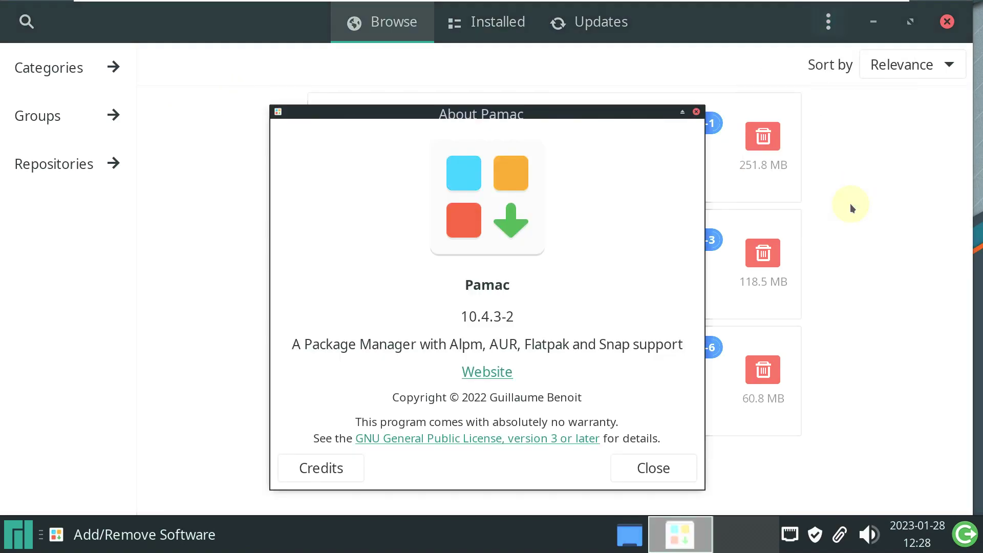
pyautogui.tripleClick(525, 311)
pyautogui.click(696, 111)
# Review the installed packages and the available updates in the package manager, and close it
pyautogui.click(521, 37)
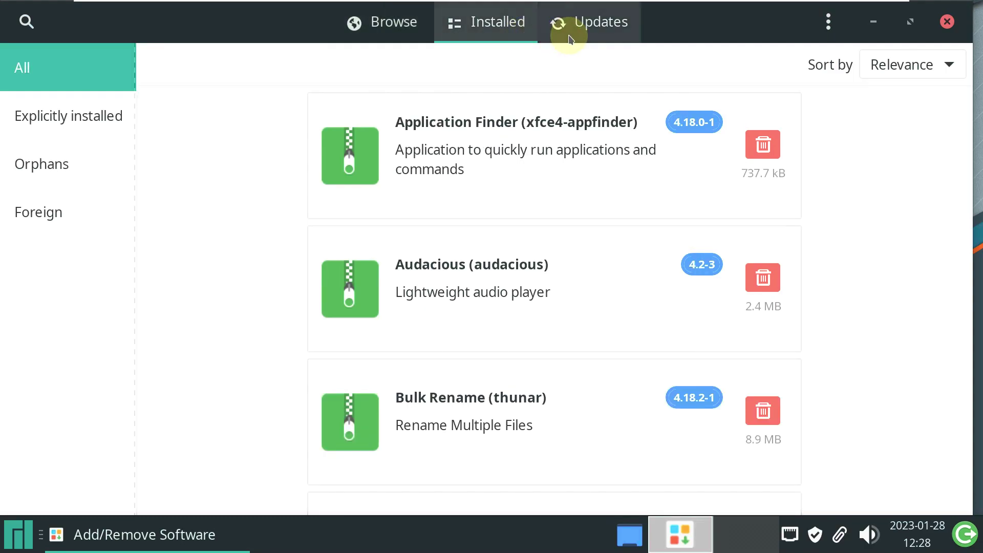
pyautogui.click(570, 37)
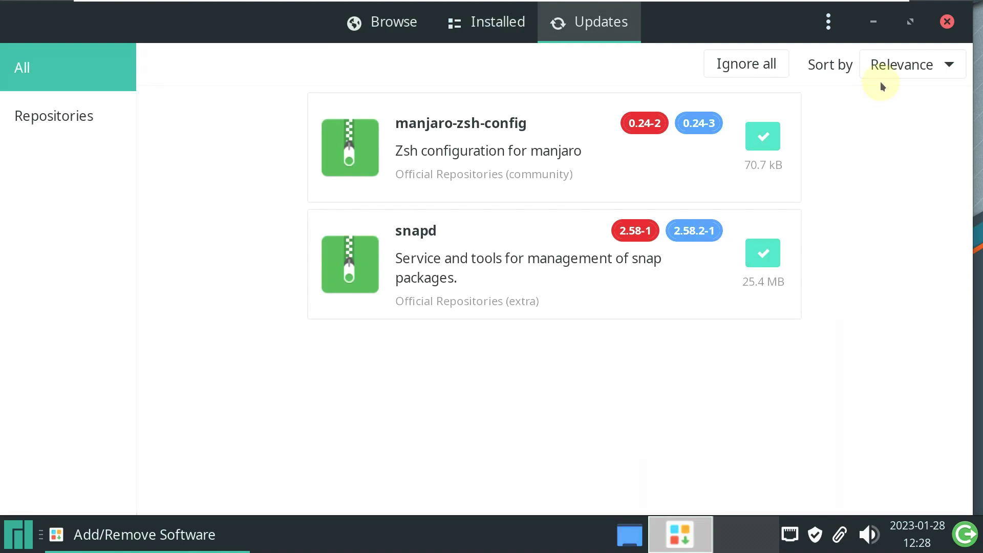
pyautogui.click(947, 21)
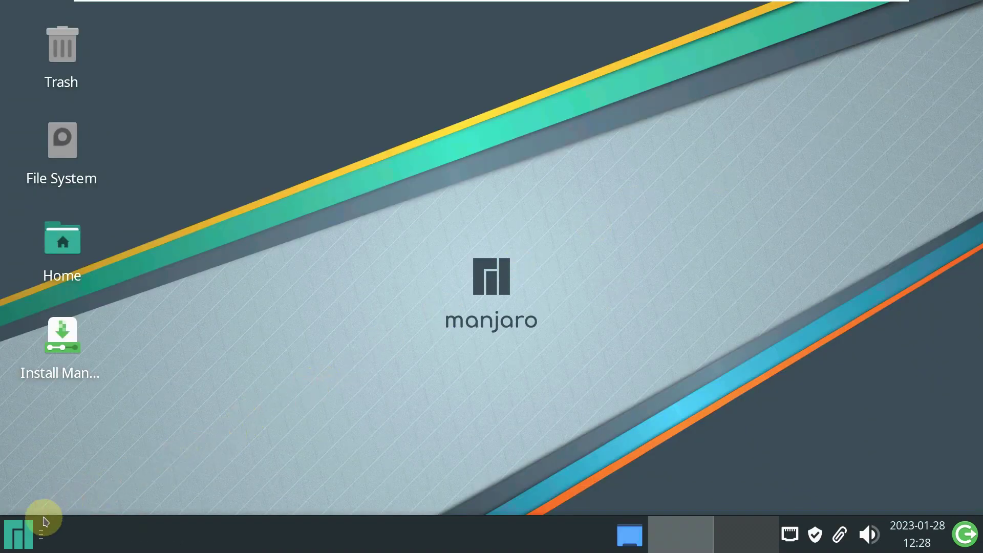
# List the System applications, open the details of the update notification to examine the pending updates, and close the package manager
pyautogui.click(18, 534)
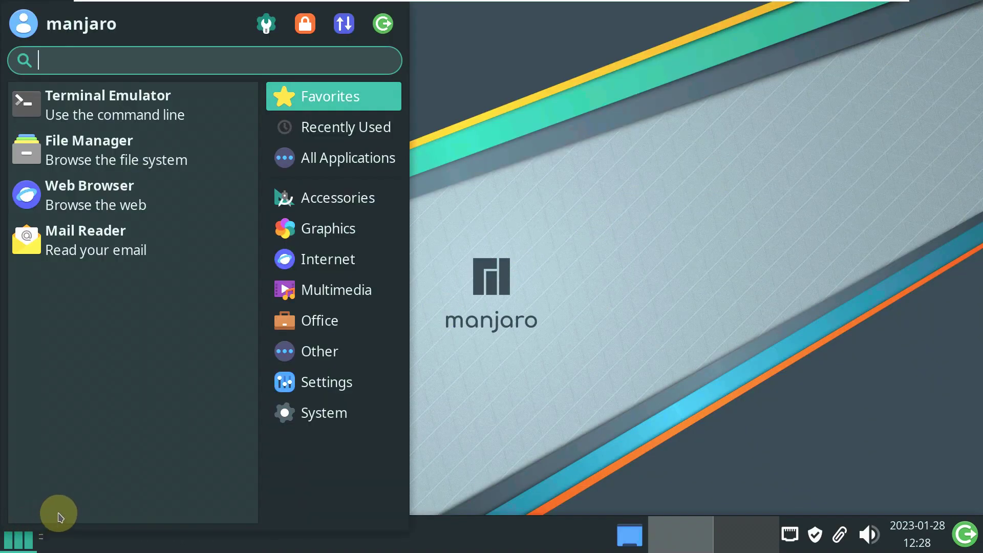
pyautogui.click(299, 423)
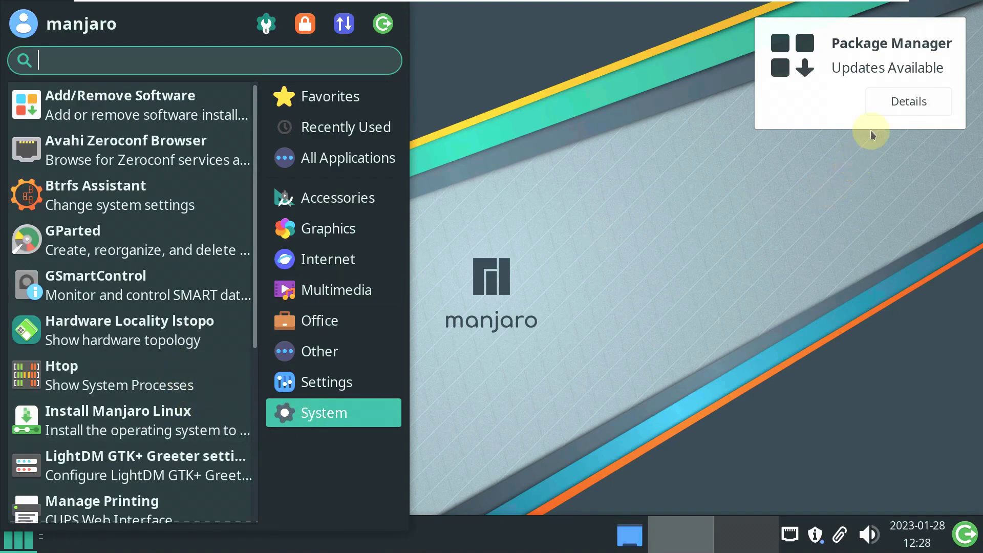
pyautogui.click(870, 87)
pyautogui.scroll(-1, 196, 300)
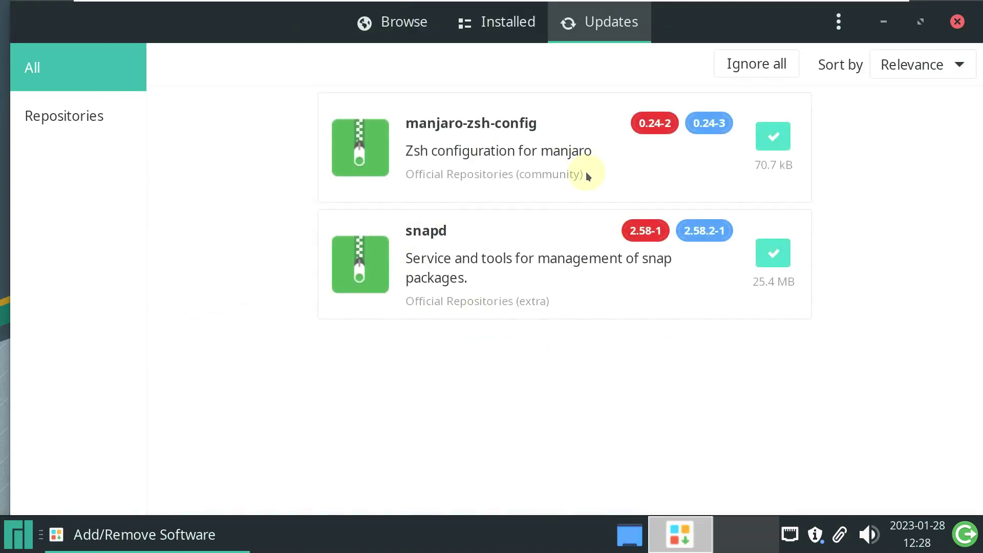
pyautogui.click(957, 22)
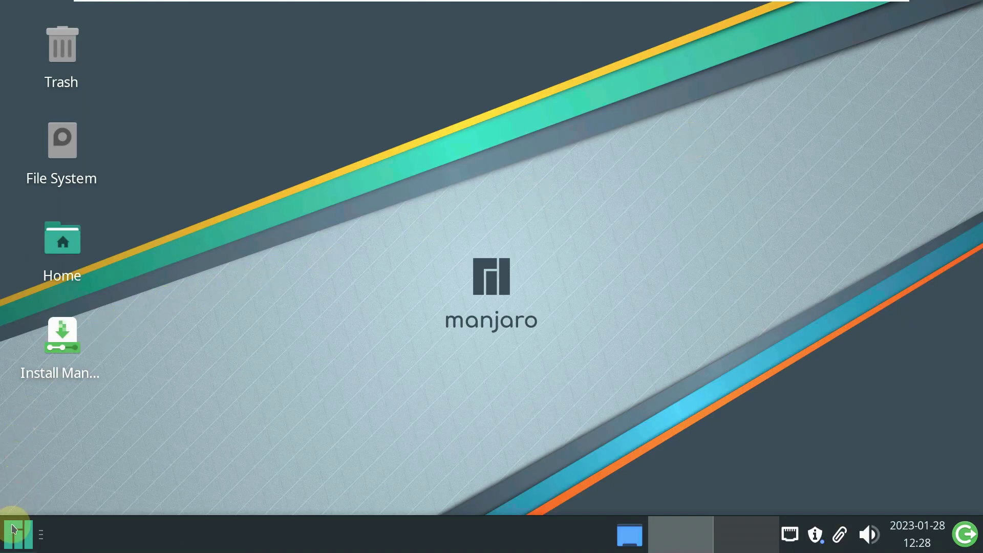
# Launch the Manjaro installer in American English, set the location to region America, zone Los Angeles, and continue to the keyboard settings
pyautogui.doubleClick(62, 349)
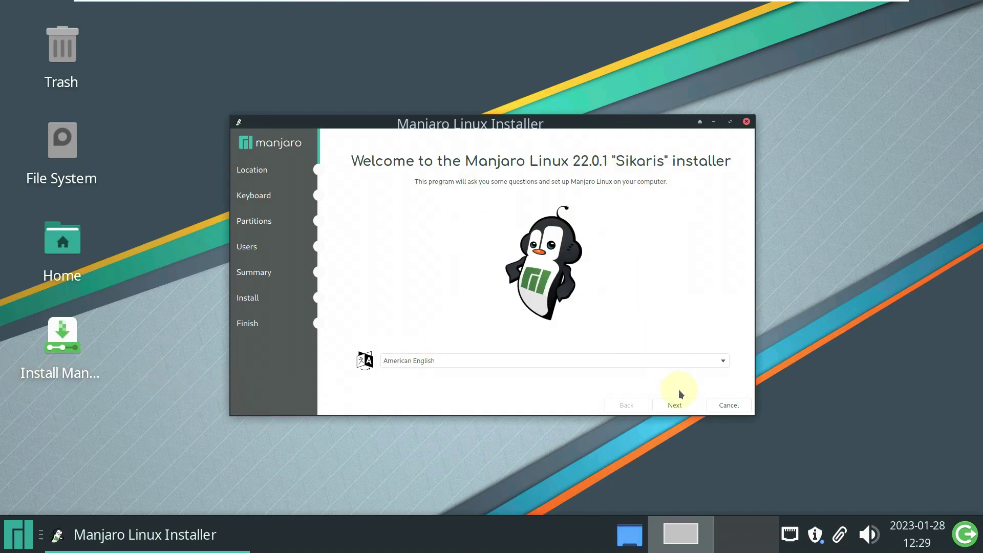
pyautogui.click(675, 404)
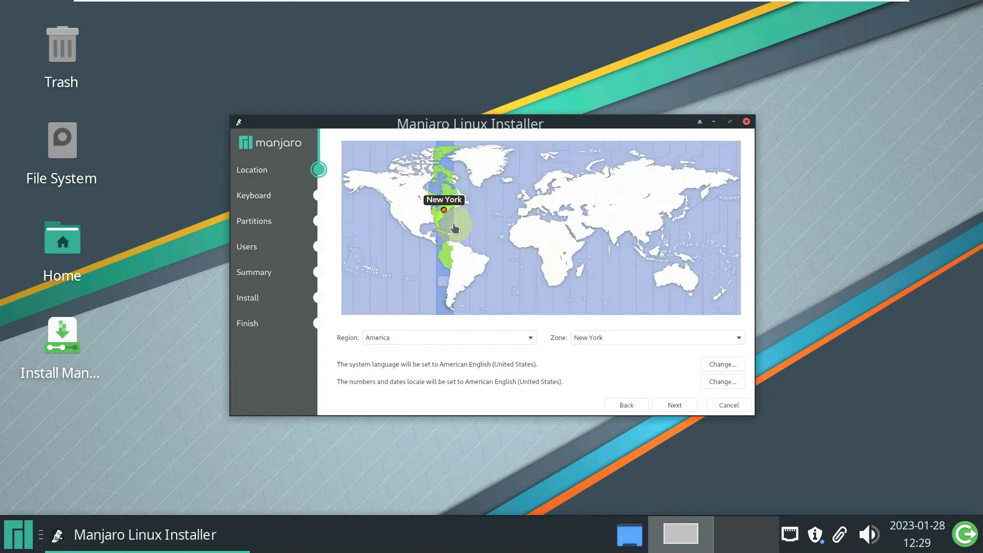
pyautogui.click(391, 215)
pyautogui.click(395, 217)
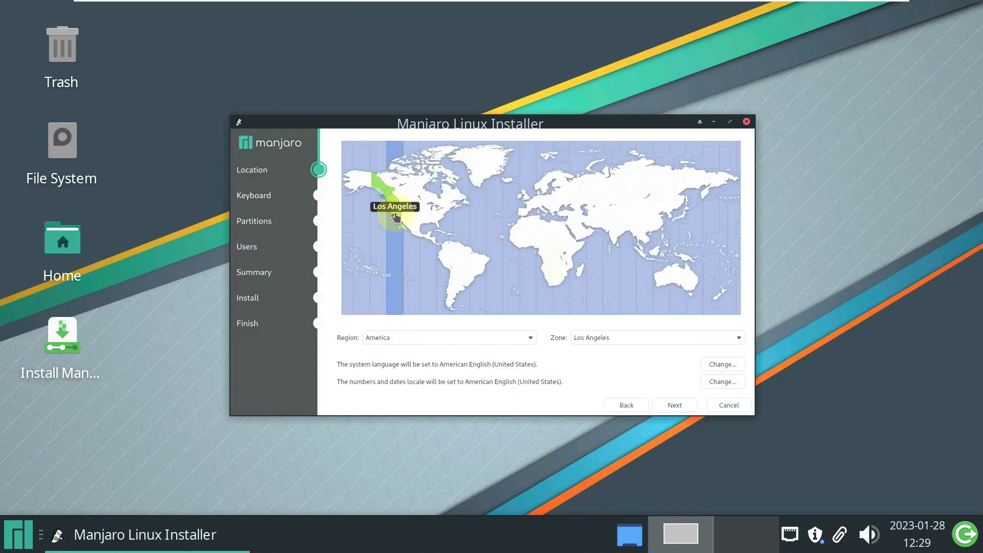
pyautogui.click(677, 404)
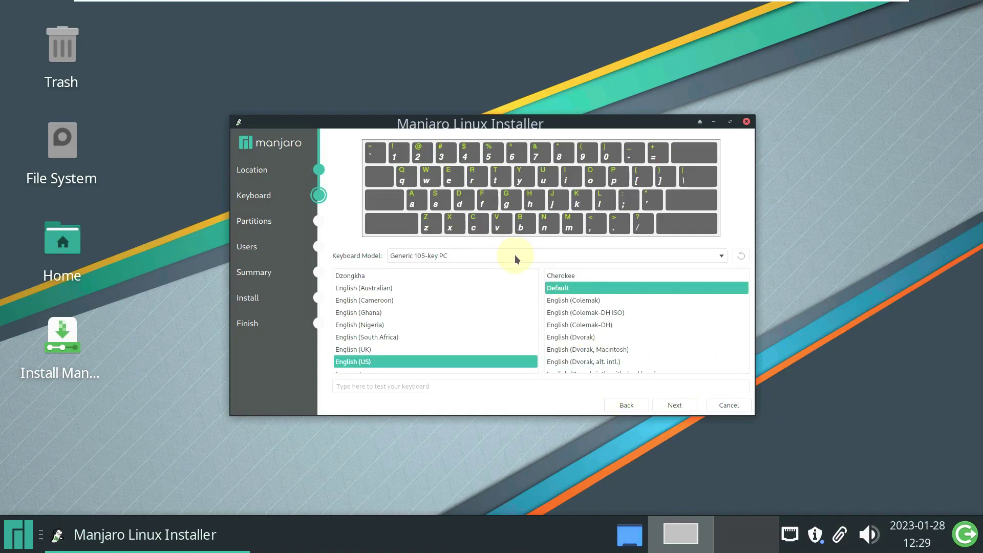
# Look at the available keyboard models, keep Generic 105-key PC with the English (US) default layout, and continue to the partition settings
pyautogui.click(681, 257)
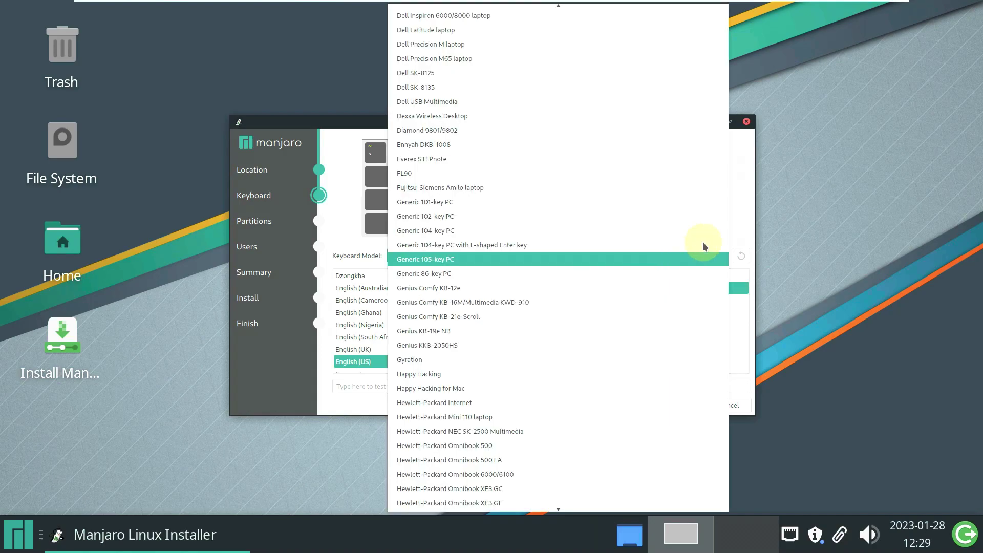
pyautogui.click(746, 210)
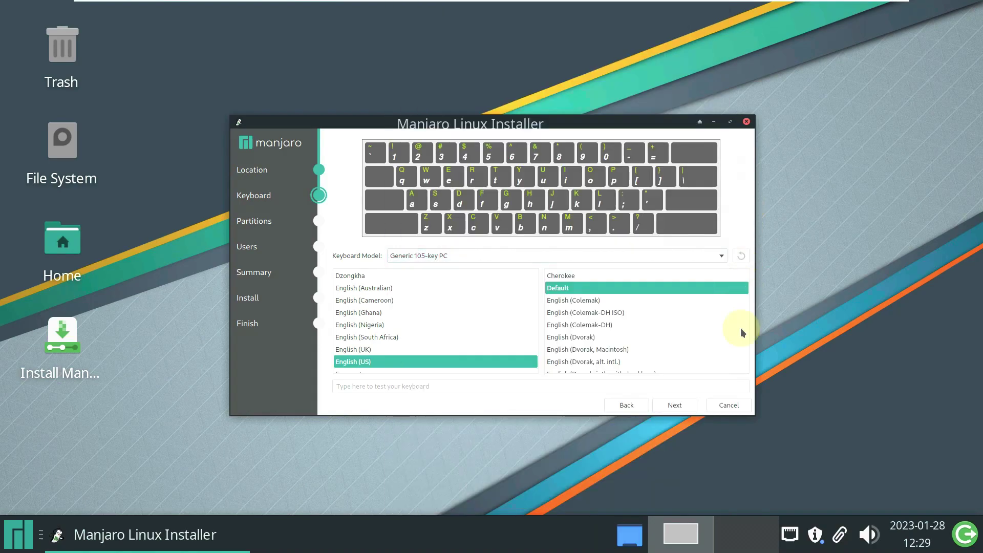
pyautogui.click(673, 405)
# Check the swap and encryption options for erasing the disk, leave the system unencrypted, and select Manual partitioning
pyautogui.click(435, 199)
pyautogui.click(557, 198)
pyautogui.click(568, 203)
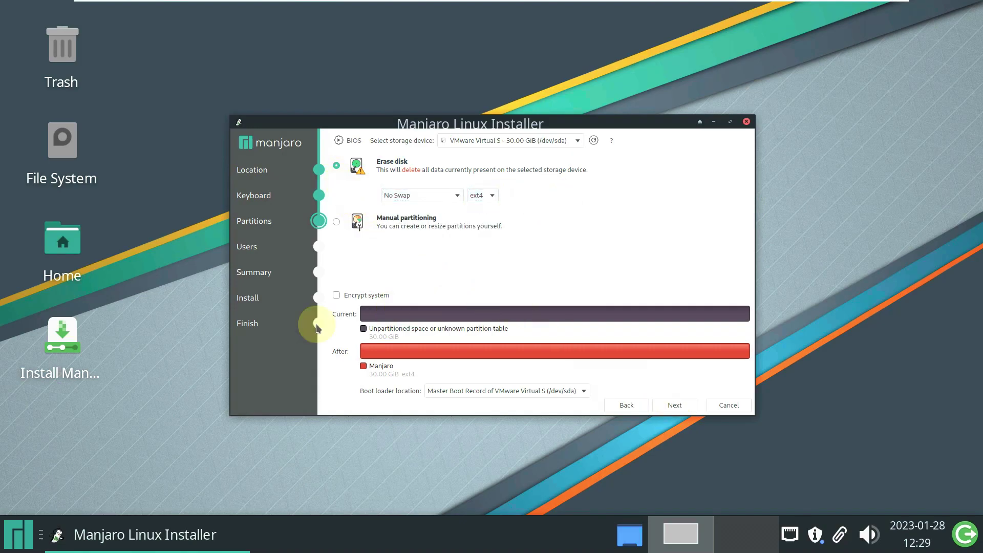
pyautogui.click(337, 295)
pyautogui.click(352, 298)
pyautogui.click(614, 223)
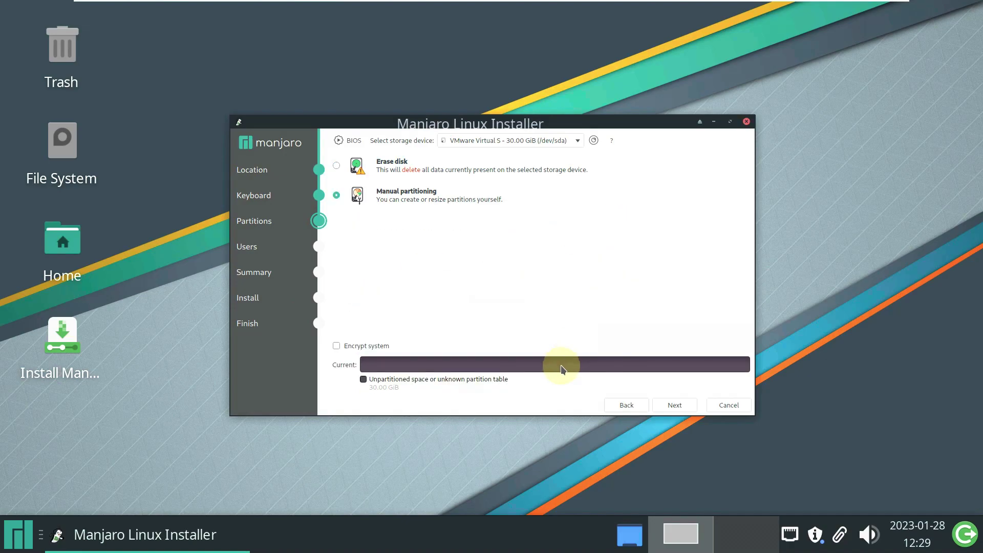
# Select Erase disk as the partitioning method, check its swap choices, and continue to the user settings
pyautogui.click(337, 170)
pyautogui.click(542, 390)
pyautogui.click(619, 264)
pyautogui.click(685, 407)
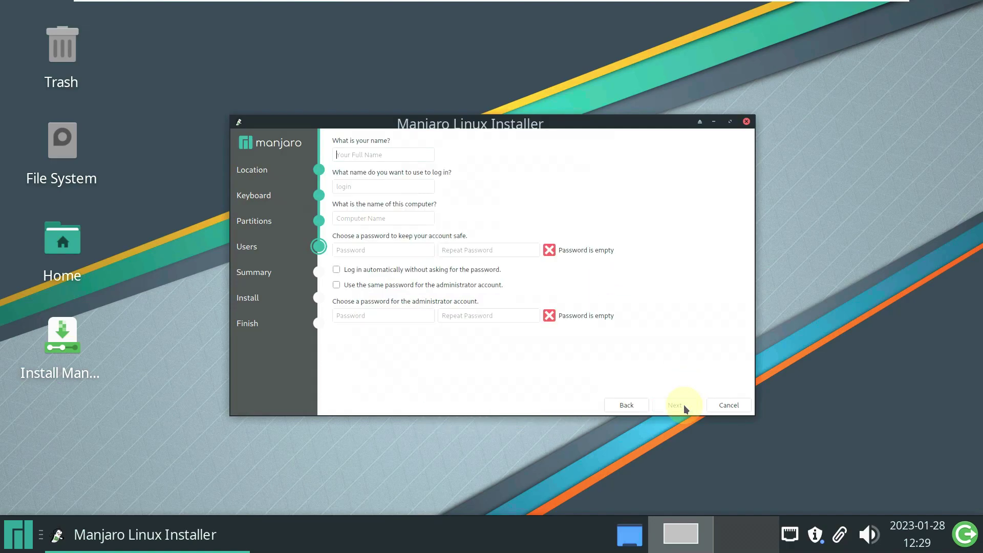
# Enable automatic login and the shared administrator password, enter the user's full name, and shorten the computer name to runboxing
pyautogui.click(369, 285)
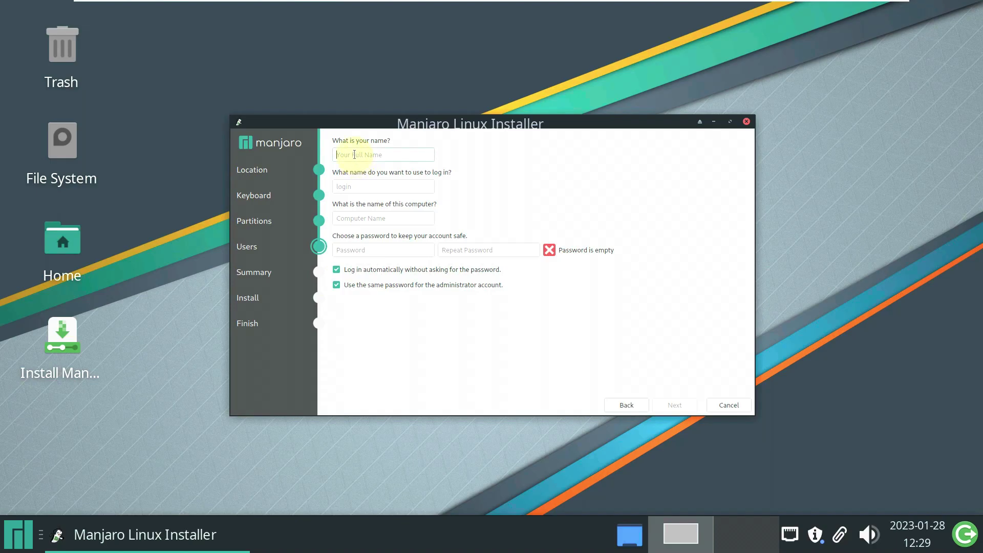
pyautogui.write('runboxing')
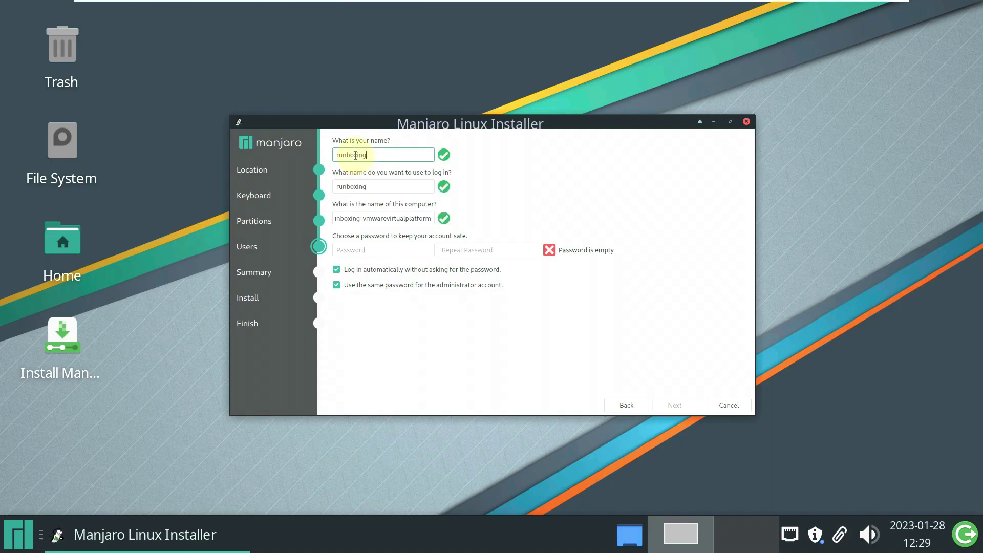
pyautogui.moveTo(363, 219); pyautogui.dragTo(503, 226)
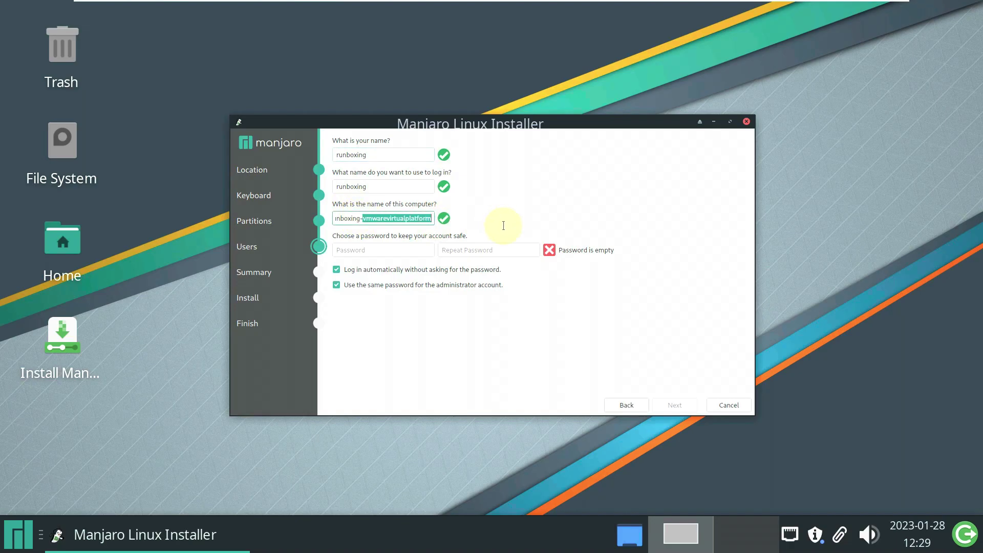
pyautogui.press('BackSpace')
pyautogui.press('BackSpace')
pyautogui.press('BackSpace')
pyautogui.write('g')
# Enter and repeat the account password, and continue to the installation summary
pyautogui.click(392, 254)
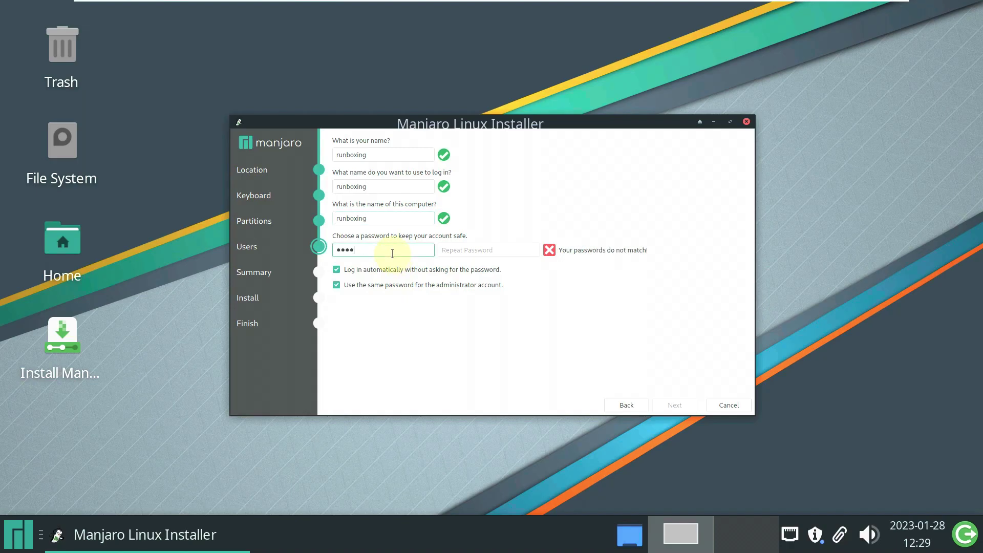
pyautogui.click(444, 253)
pyautogui.write('•••••')
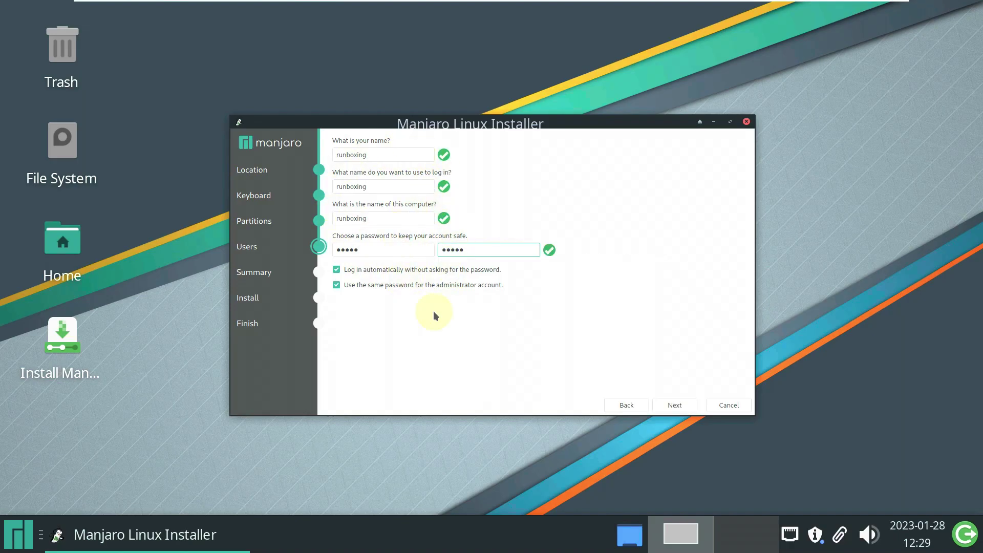
pyautogui.click(662, 402)
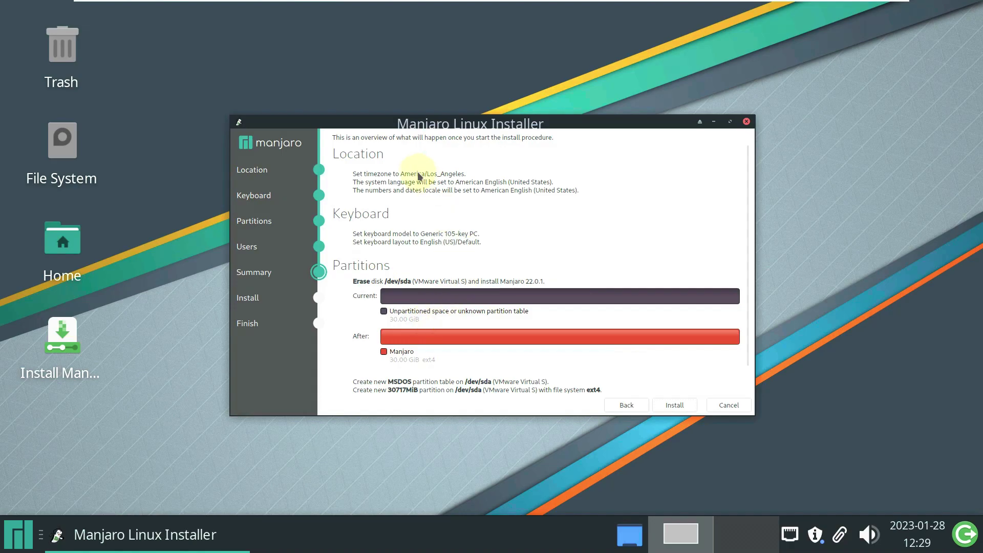
# Review the location, keyboard and partition changes in the installation summary, and quit the installer without installing
pyautogui.scroll(-1, 416, 172)
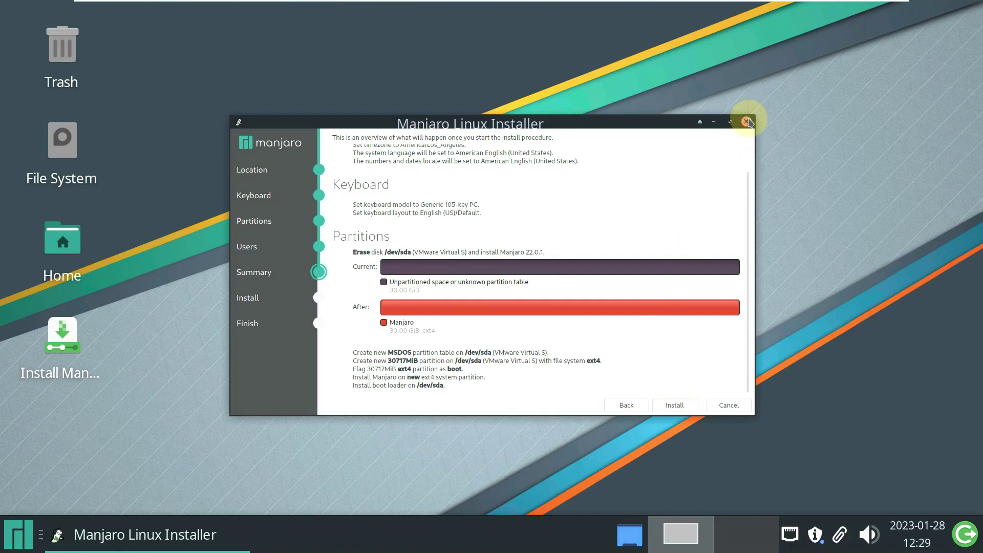
pyautogui.click(747, 122)
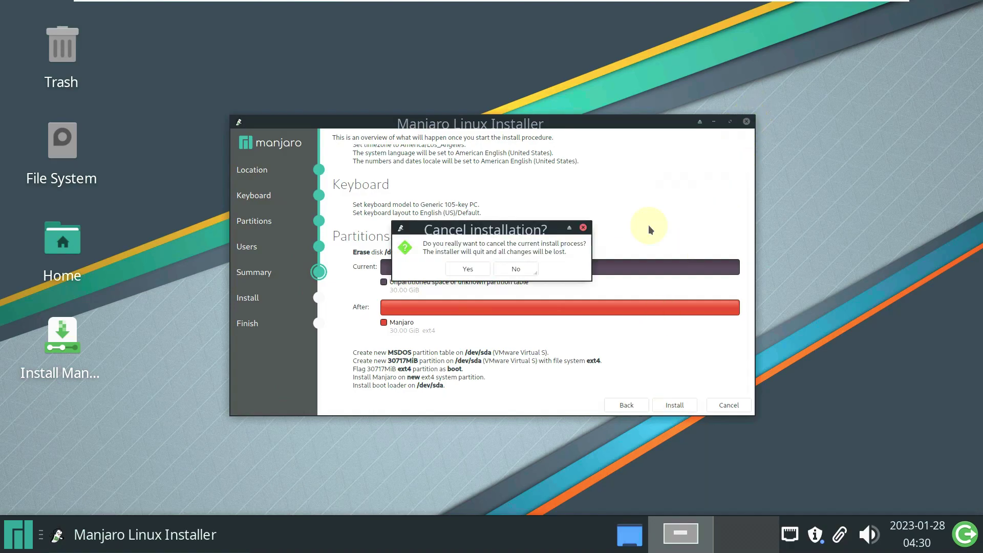
pyautogui.click(477, 269)
# Browse the application categories available from the desktop, from System up to the full Accessories list
pyautogui.rightClick(432, 106)
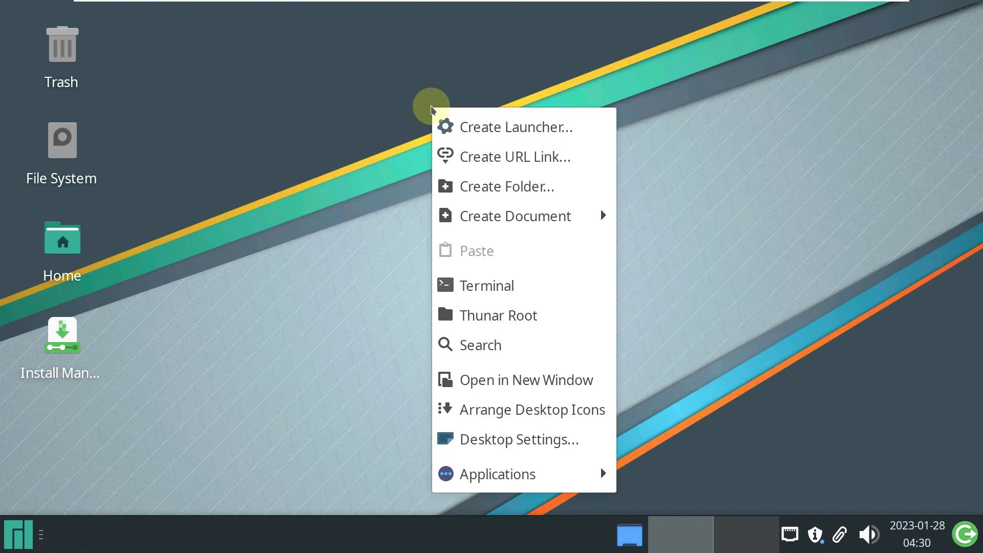
pyautogui.moveTo(548, 472)
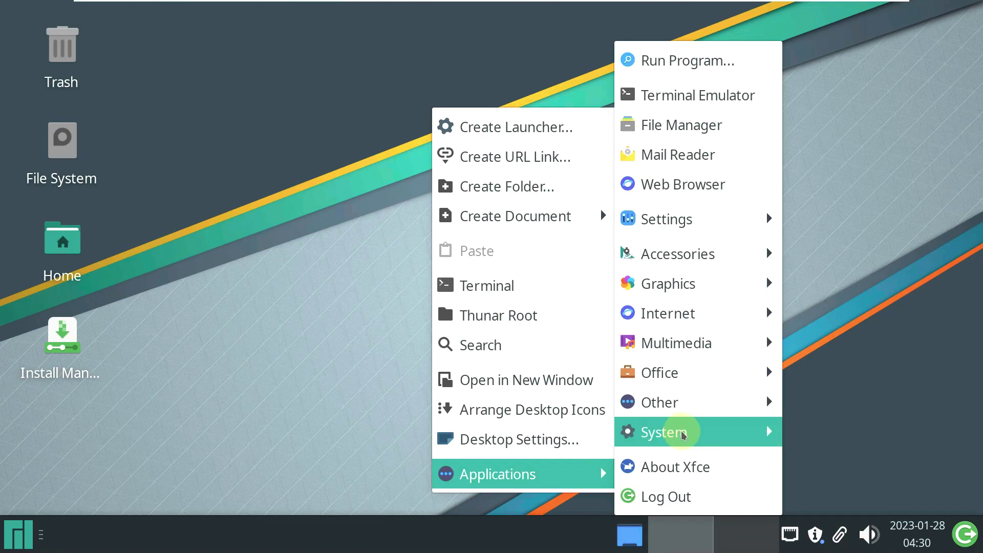
pyautogui.moveTo(683, 435)
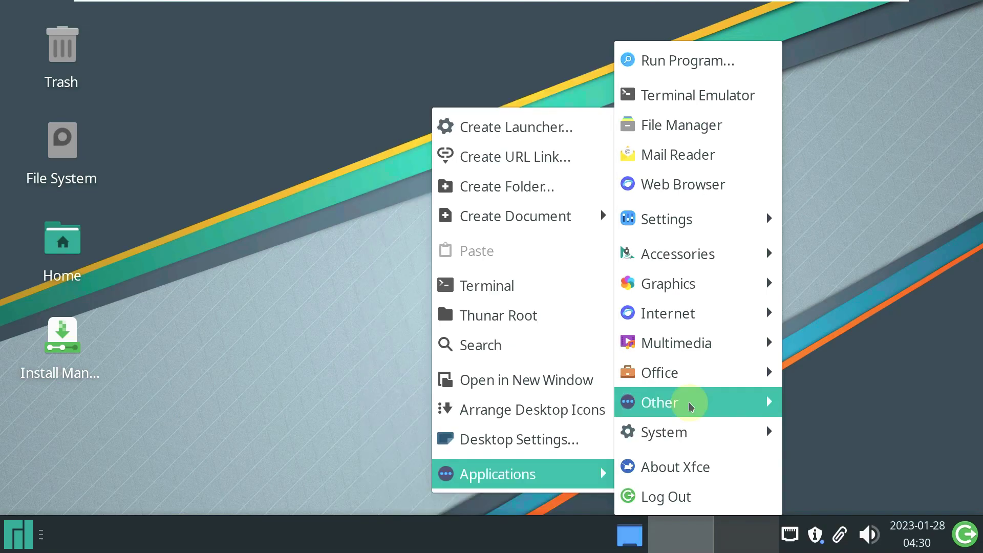
pyautogui.moveTo(691, 383)
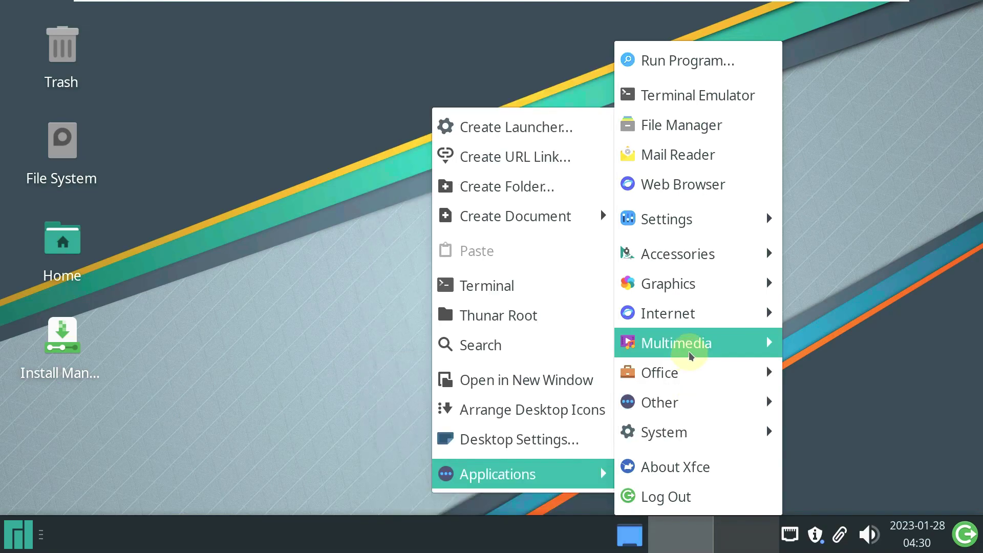
pyautogui.moveTo(691, 328)
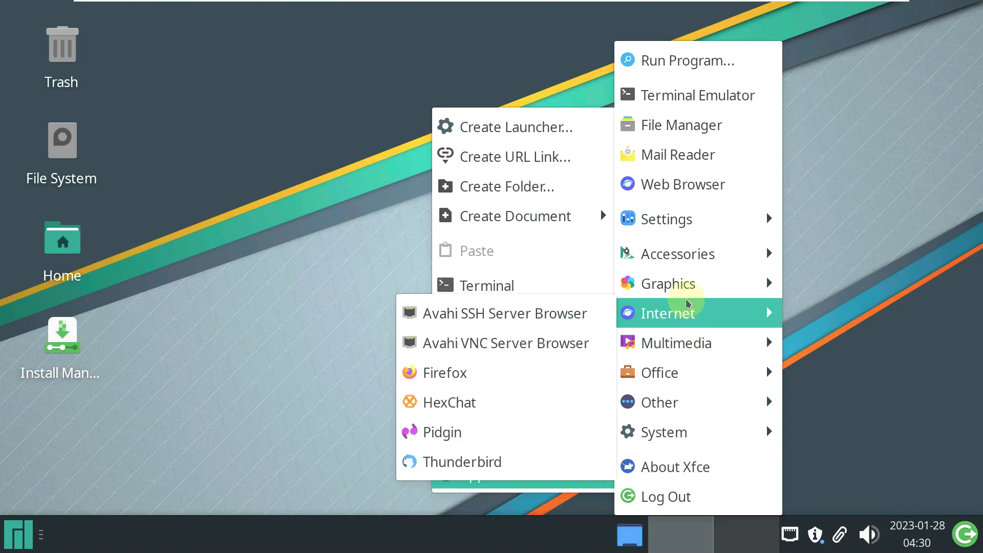
pyautogui.moveTo(688, 300)
pyautogui.moveTo(686, 268)
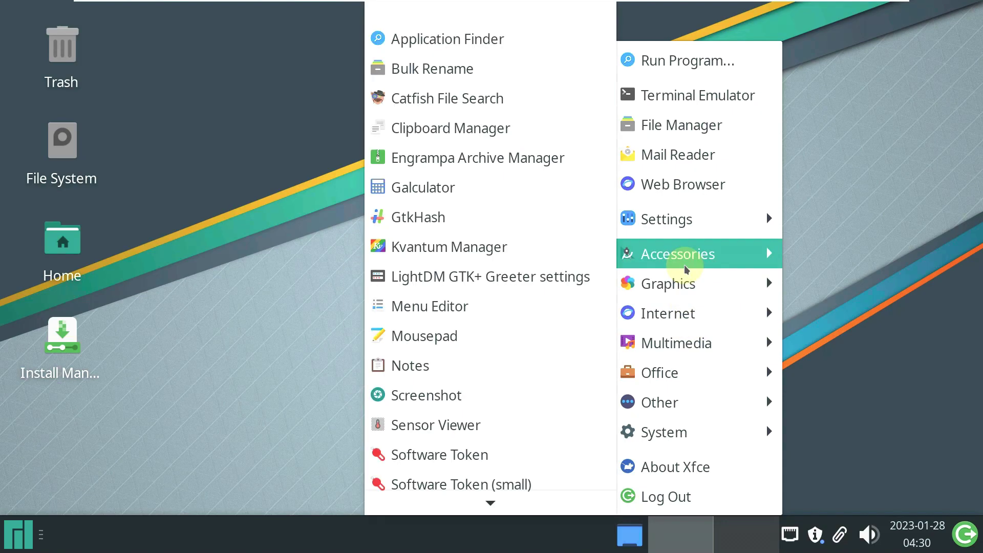
pyautogui.scroll(-2, 450, 278)
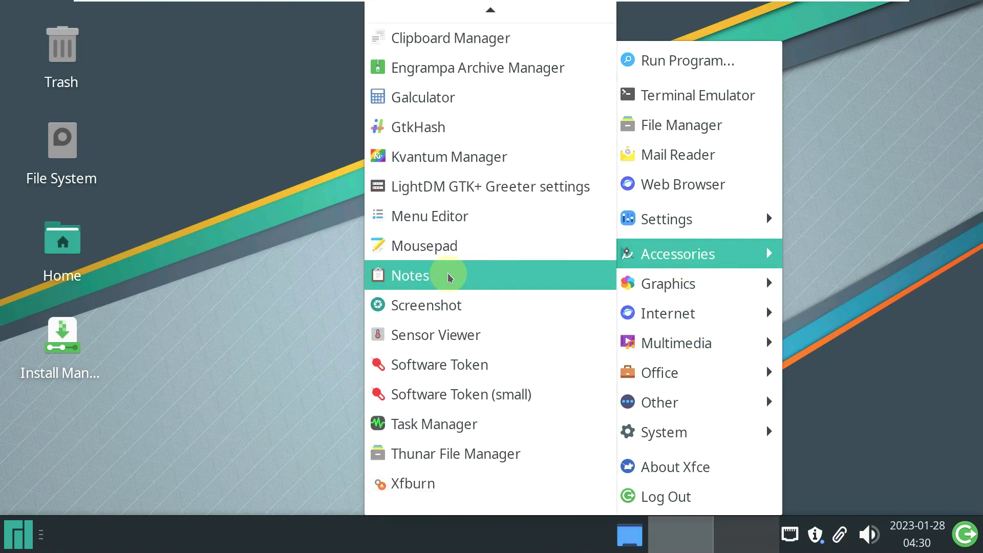
# Look through the whole list of Settings entries and open Window Manager Tweaks
pyautogui.moveTo(724, 213)
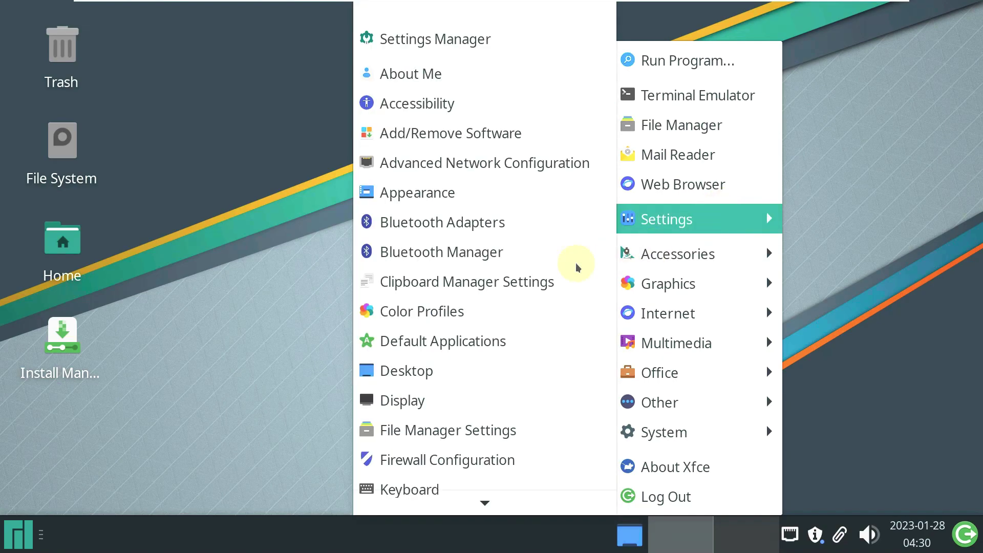
pyautogui.scroll(-1, 537, 271)
pyautogui.scroll(-10, 538, 271)
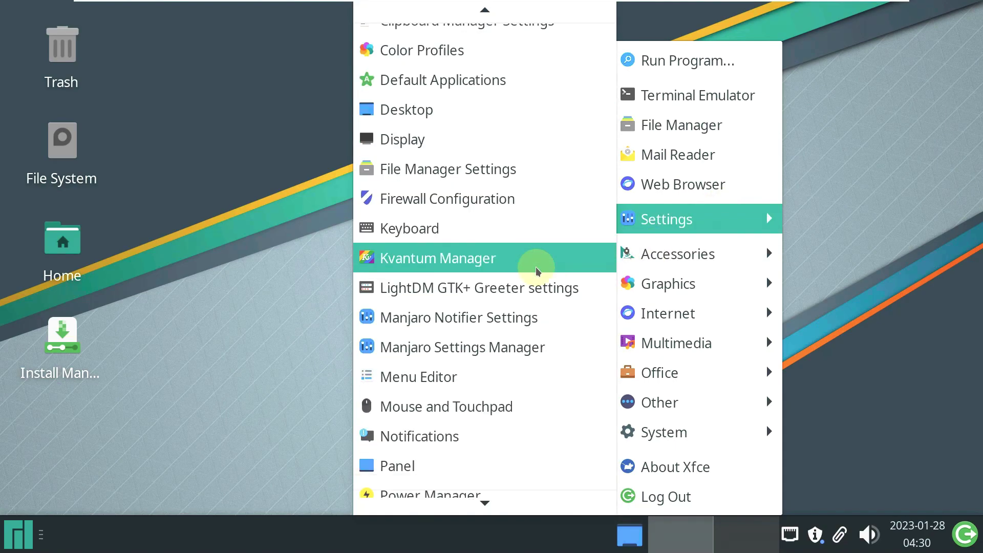
pyautogui.scroll(-8, 538, 271)
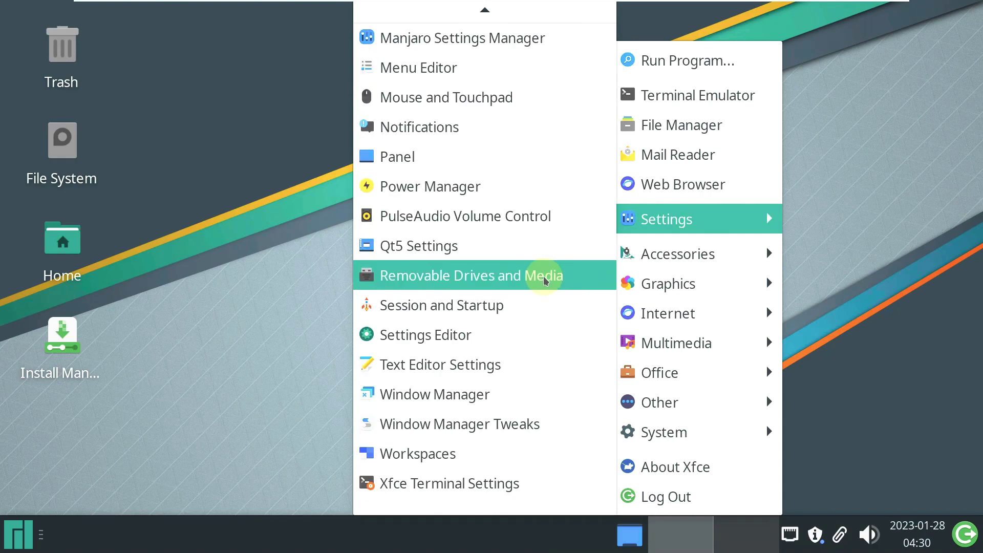
pyautogui.click(527, 421)
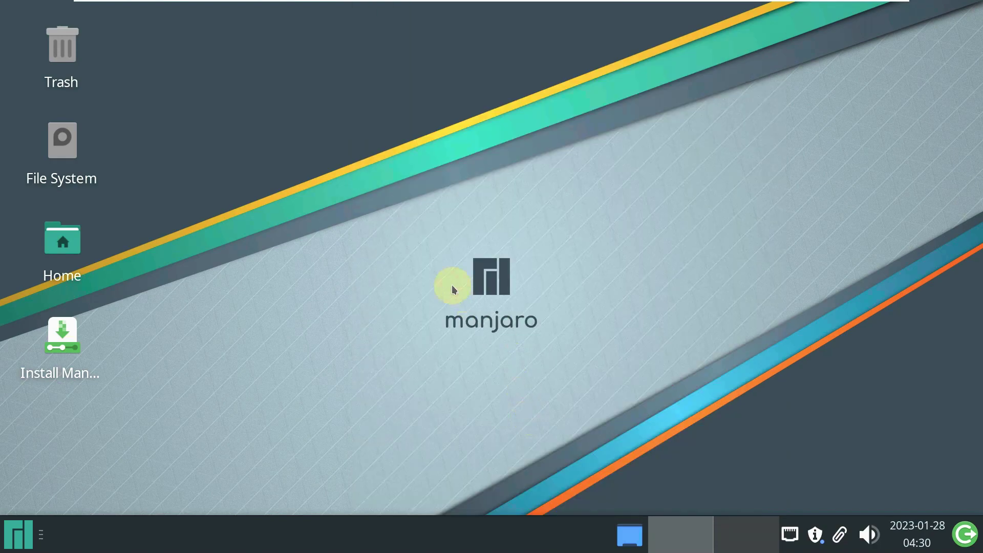
# Examine the Focus, Accessibility, Workspaces, Placement and Compositor options of Window Manager Tweaks, and close the window
pyautogui.click(320, 46)
pyautogui.click(402, 47)
pyautogui.click(485, 51)
pyautogui.click(605, 57)
pyautogui.click(762, 42)
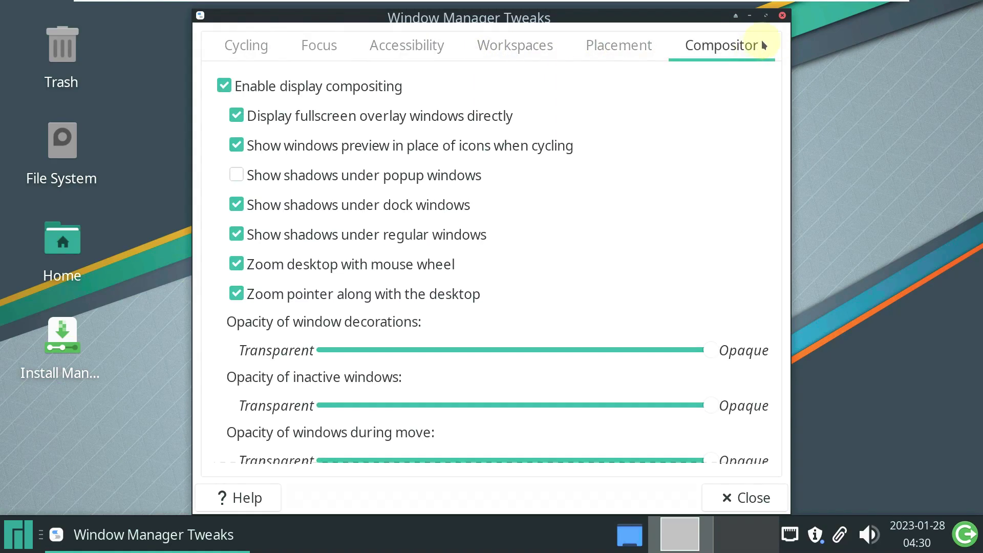
pyautogui.click(782, 15)
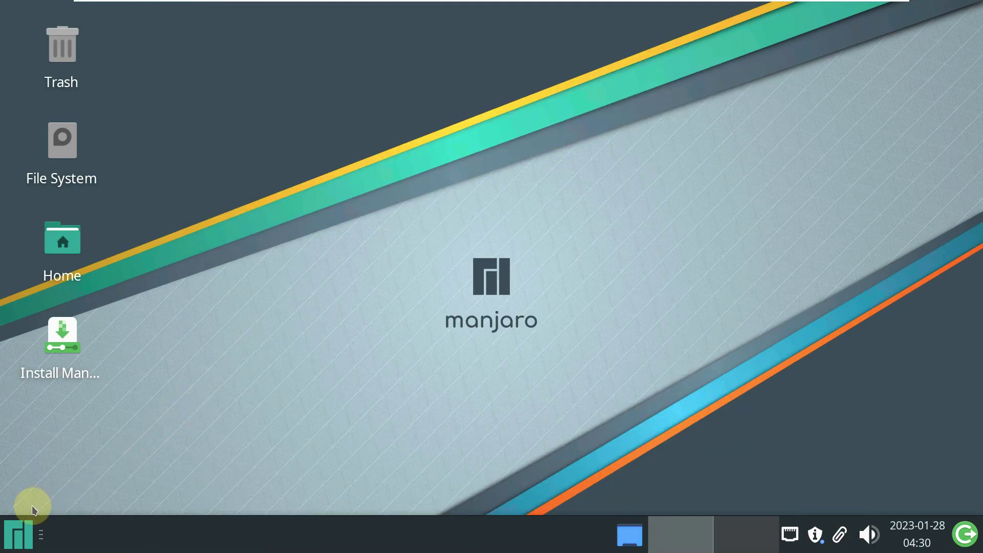
# Lock the session and unlock it with the account password
pyautogui.click(12, 542)
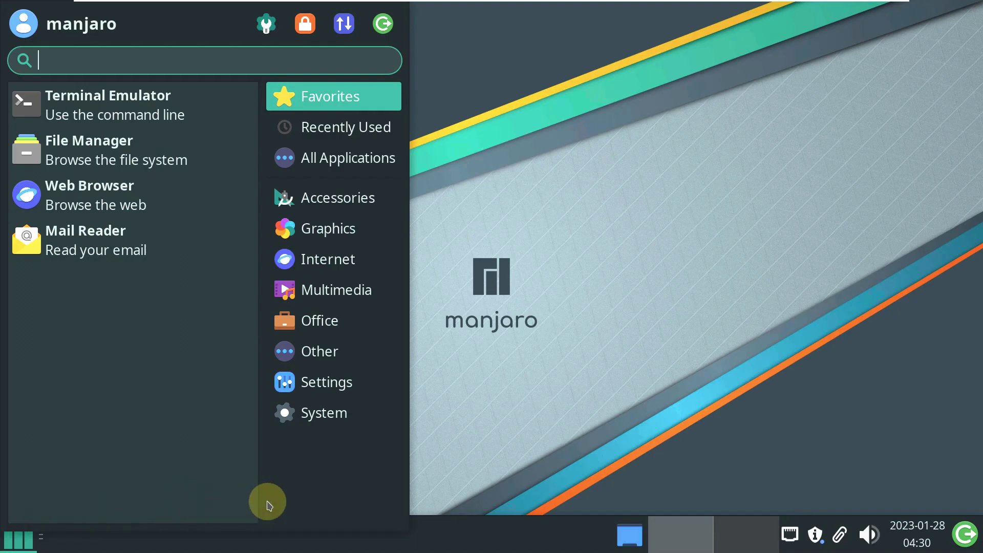
pyautogui.press('Escape')
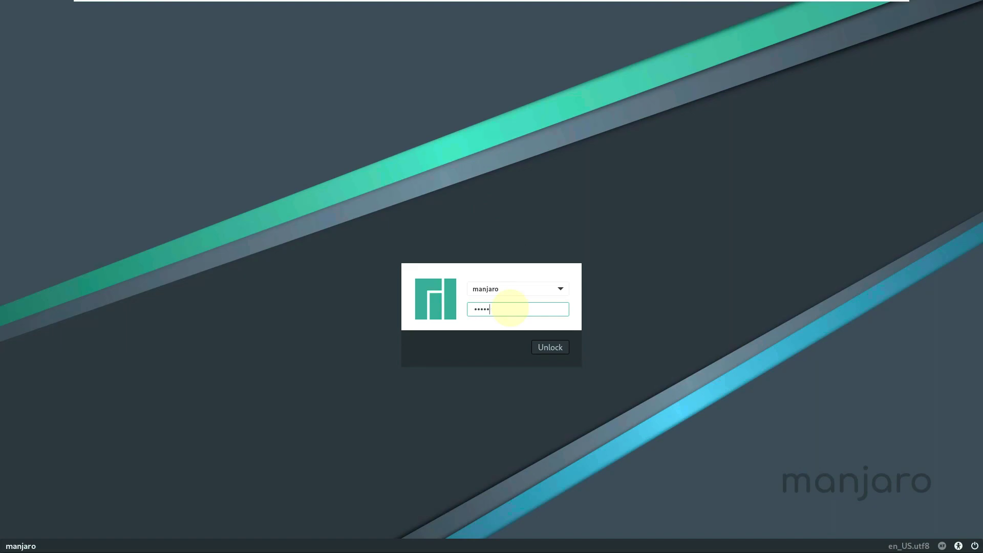
pyautogui.press('Return')
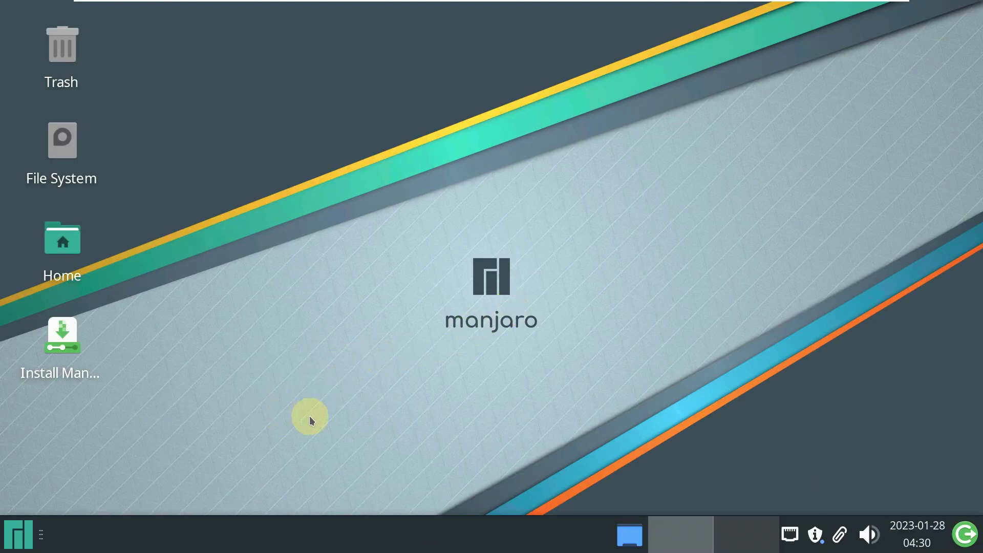
# Look through the Accessories applications and open the Mousepad text editor
pyautogui.click(20, 534)
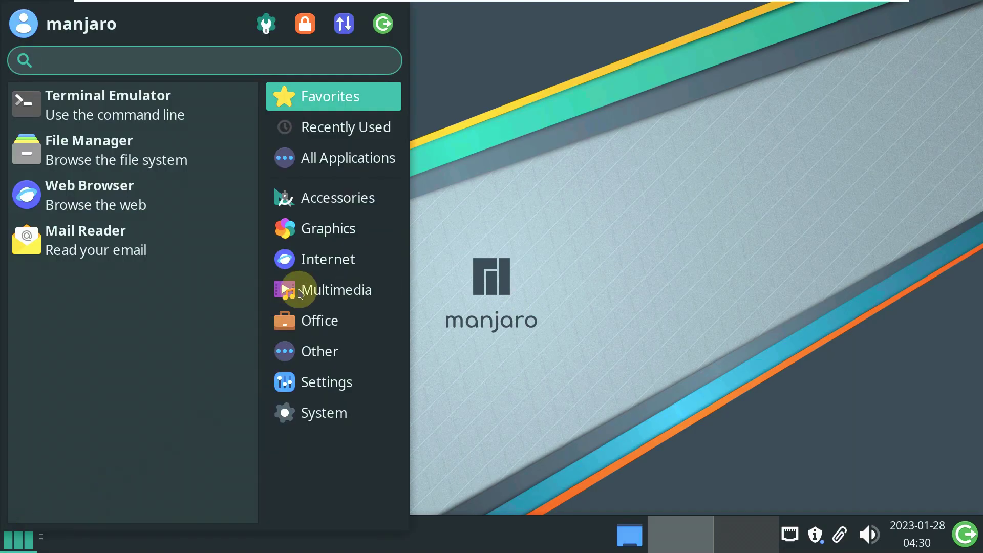
pyautogui.click(334, 198)
pyautogui.scroll(-5, 214, 203)
pyautogui.scroll(-4, 214, 203)
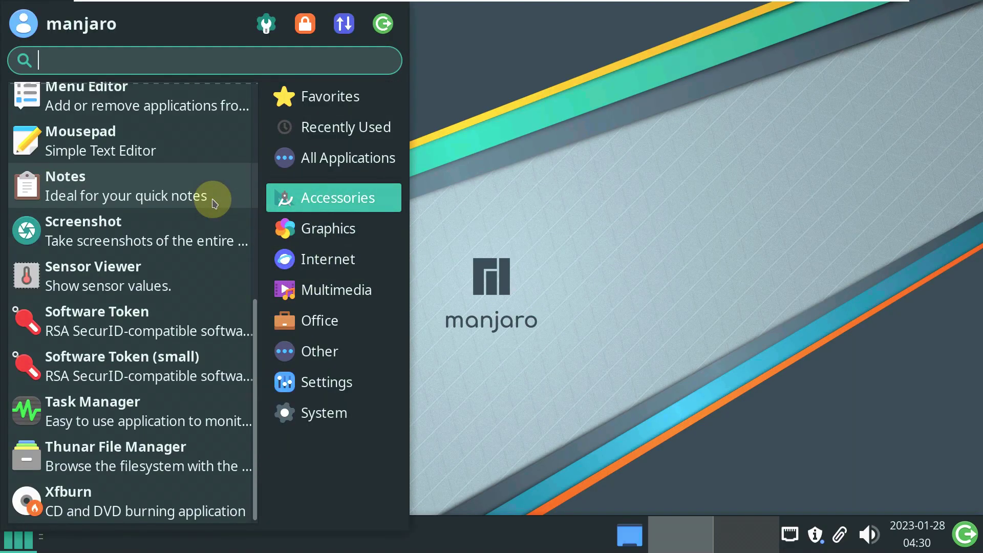
pyautogui.click(184, 155)
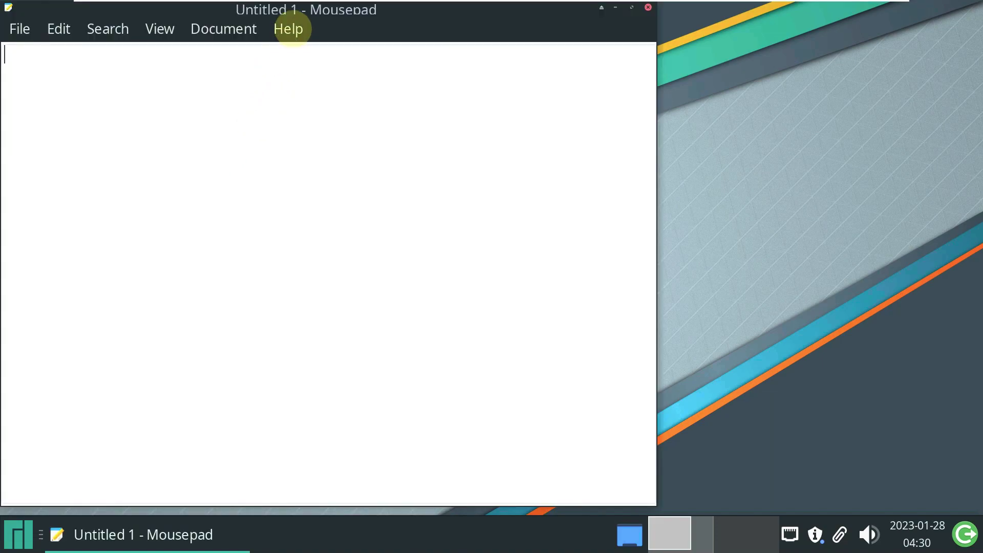
# Check Mousepad's version in its About information, and close the editor
pyautogui.click(289, 28)
pyautogui.click(309, 92)
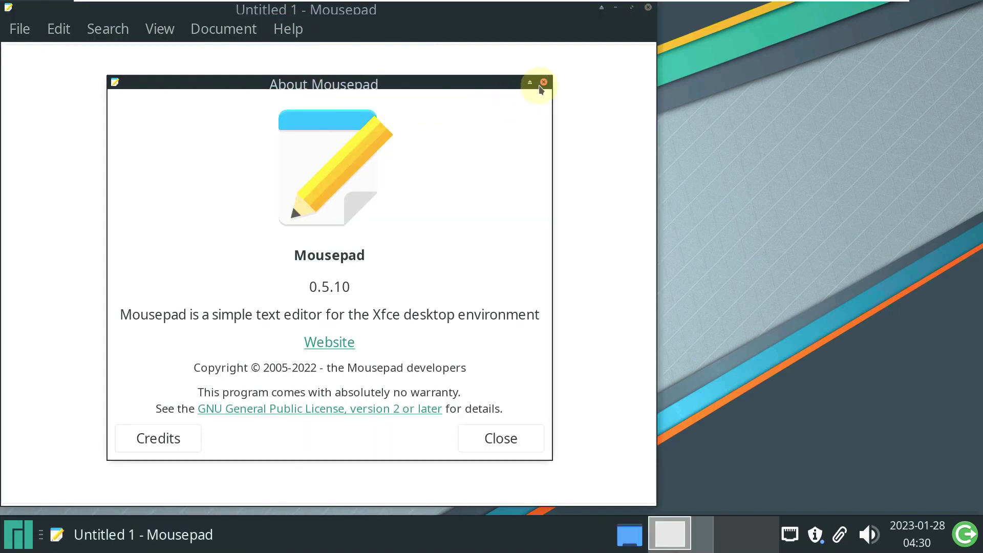
pyautogui.click(543, 83)
pyautogui.click(648, 8)
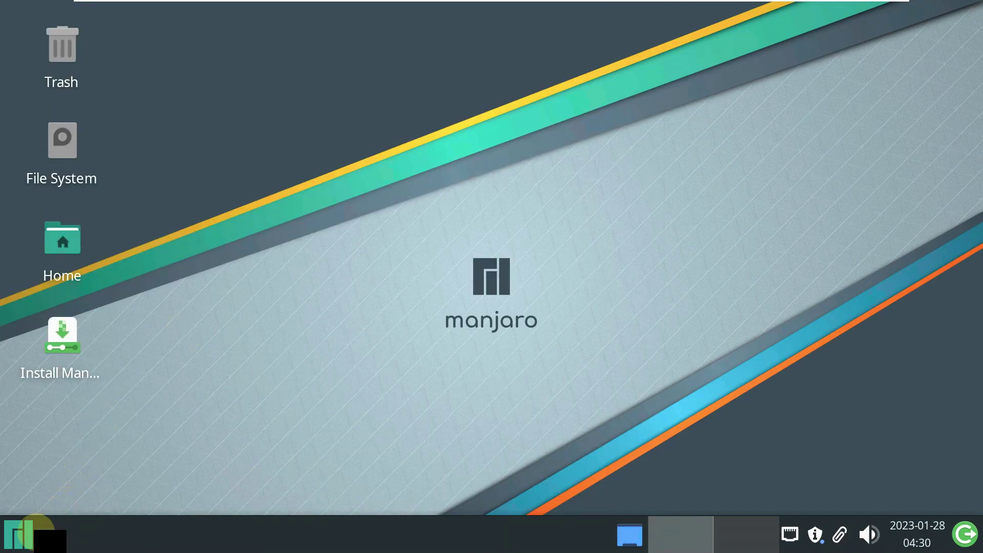
# Open the Notes application from the Accessories category, look at its empty note, and close it
pyautogui.click(22, 532)
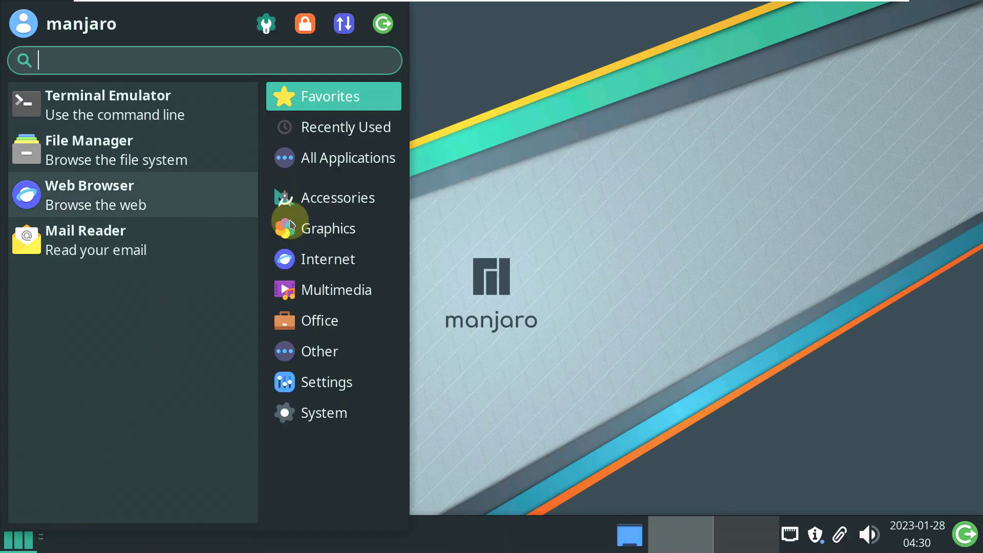
pyautogui.click(285, 197)
pyautogui.scroll(-3, 186, 235)
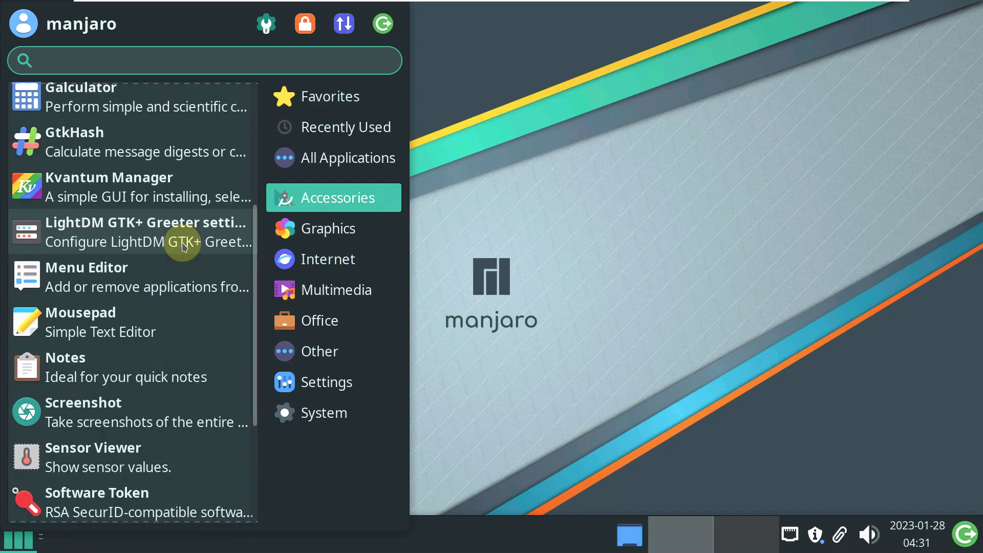
pyautogui.scroll(-3, 184, 247)
pyautogui.click(192, 264)
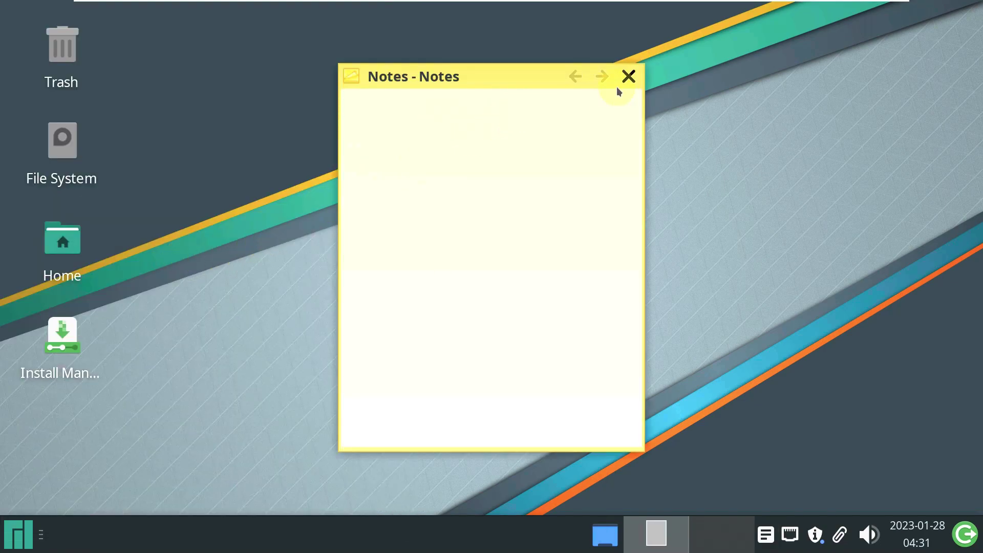
pyautogui.click(621, 82)
# Launch the GNU Image Manipulation Program from the Graphics applications
pyautogui.click(25, 530)
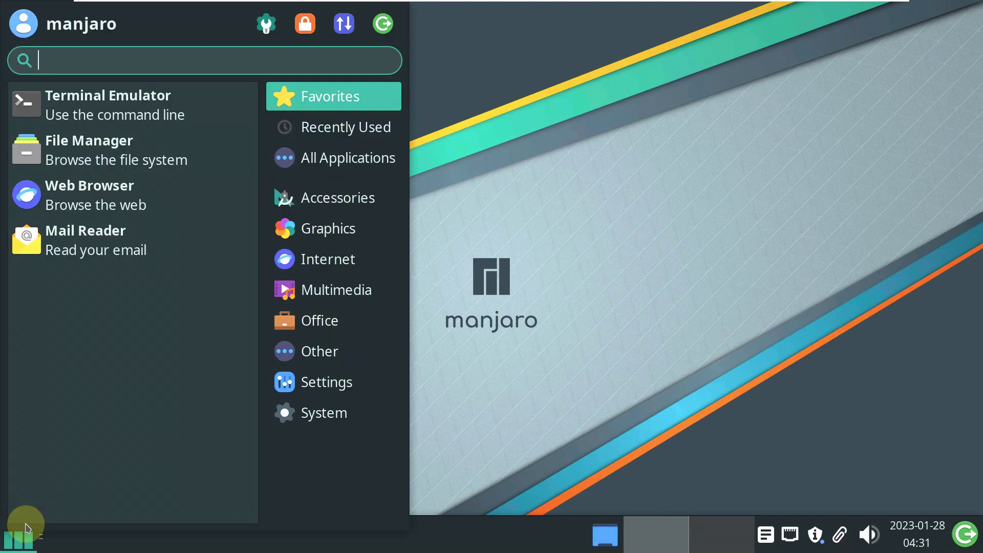
pyautogui.moveTo(301, 225)
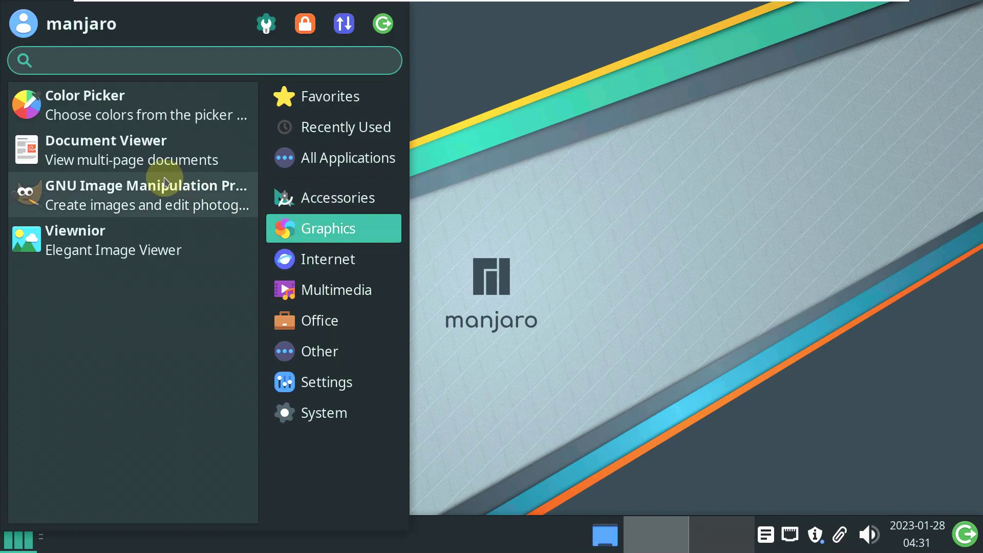
pyautogui.click(143, 197)
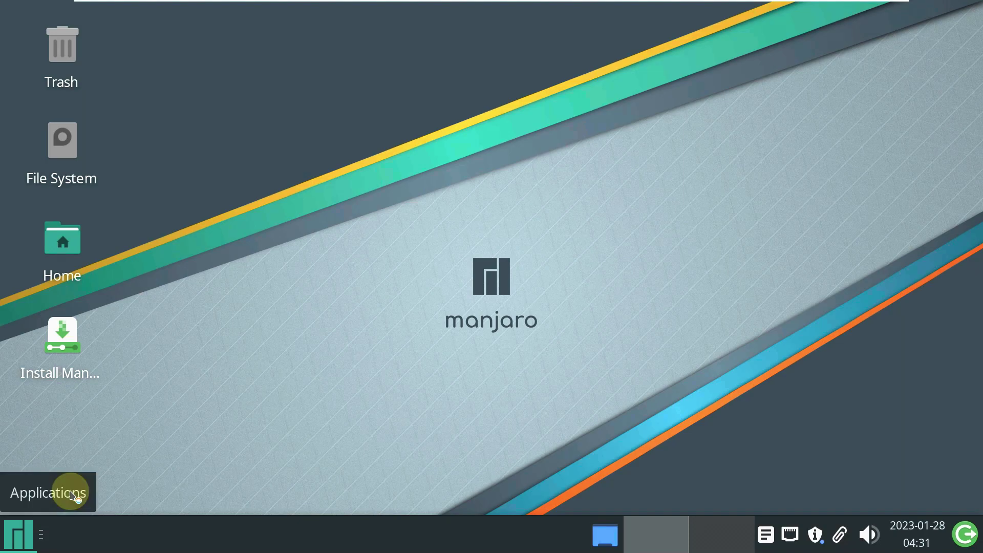
# Open Viewnior from the Graphics applications, check its version in the About information, and close that information
pyautogui.click(21, 533)
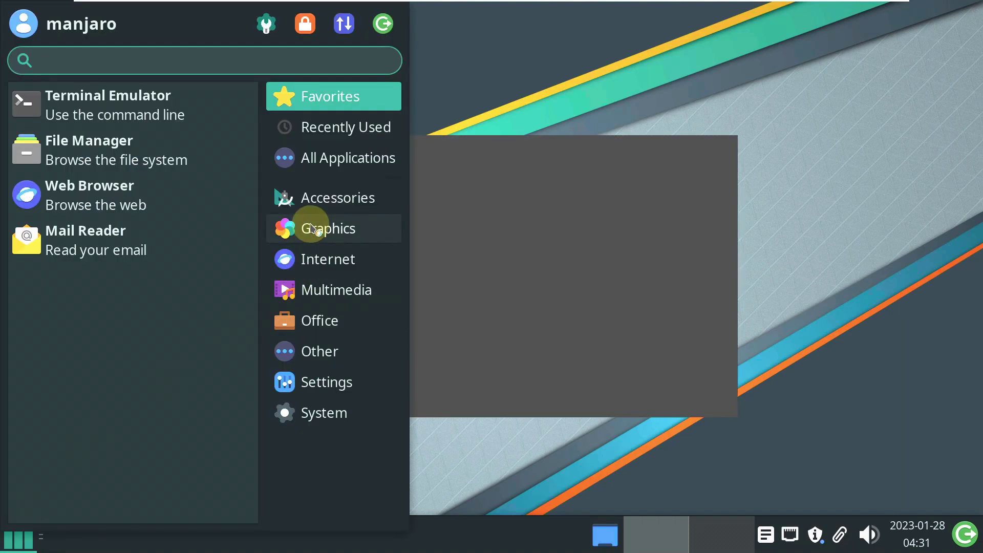
pyautogui.moveTo(310, 228)
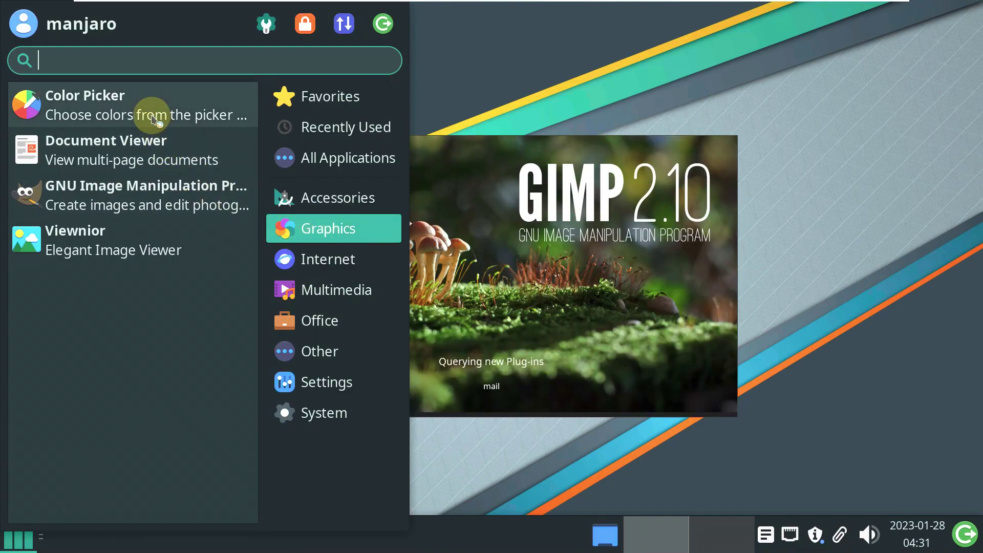
pyautogui.click(138, 247)
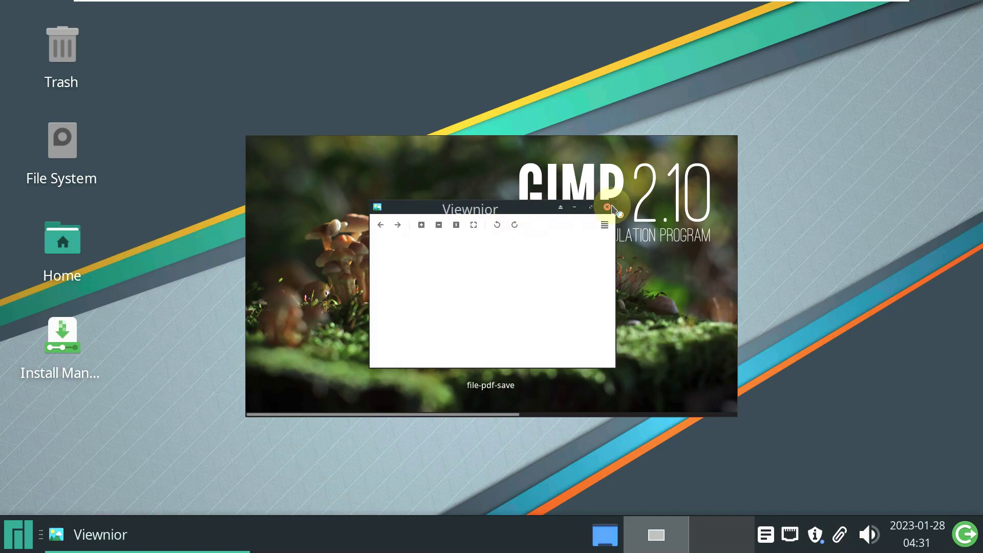
pyautogui.click(604, 225)
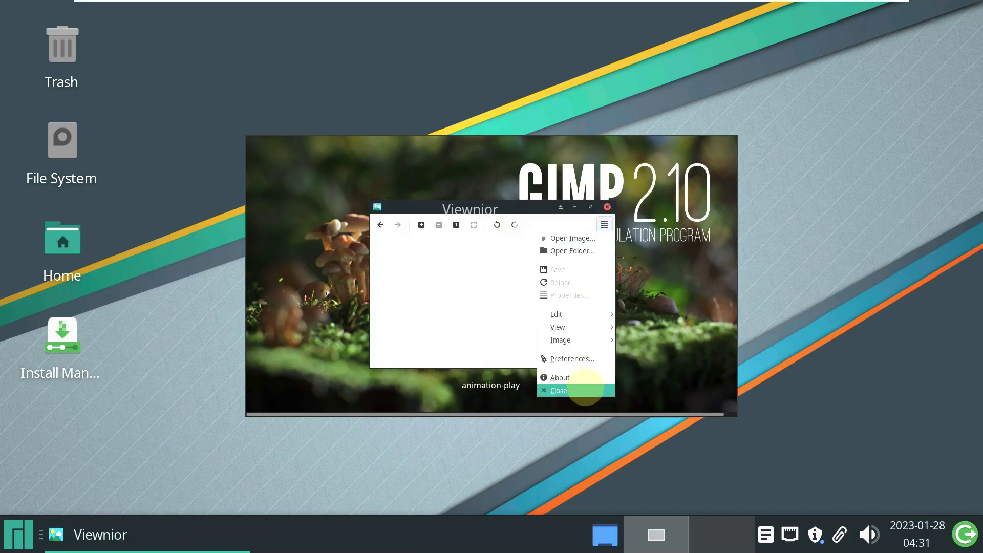
pyautogui.click(563, 378)
pyautogui.moveTo(527, 288); pyautogui.dragTo(380, 288)
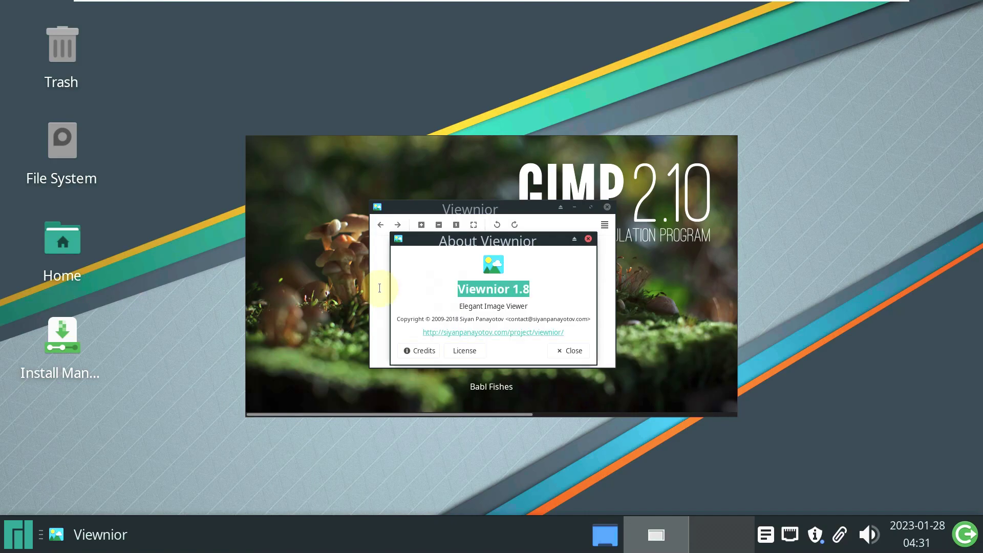
pyautogui.click(564, 352)
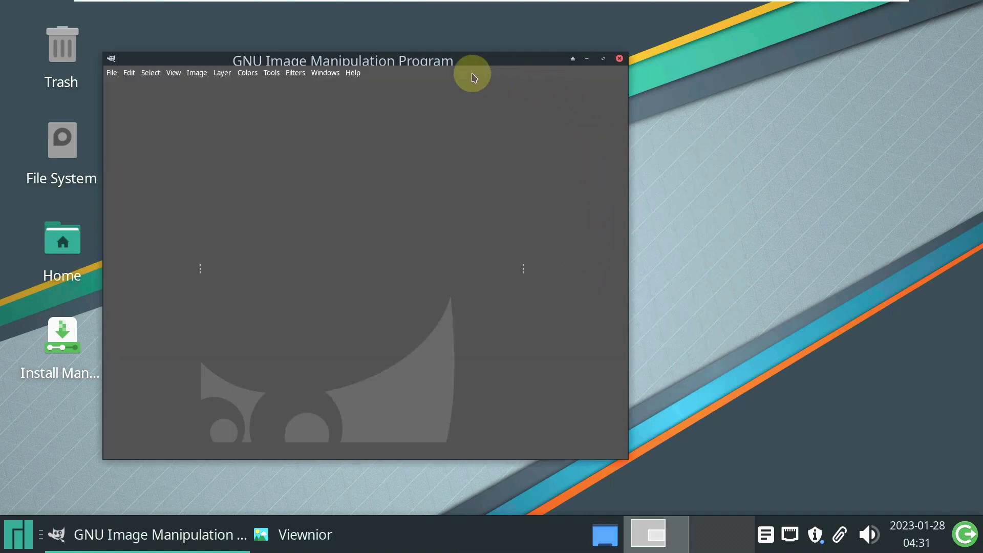
# Check GIMP's version in its About information, and close both GIMP and Viewnior
pyautogui.click(353, 72)
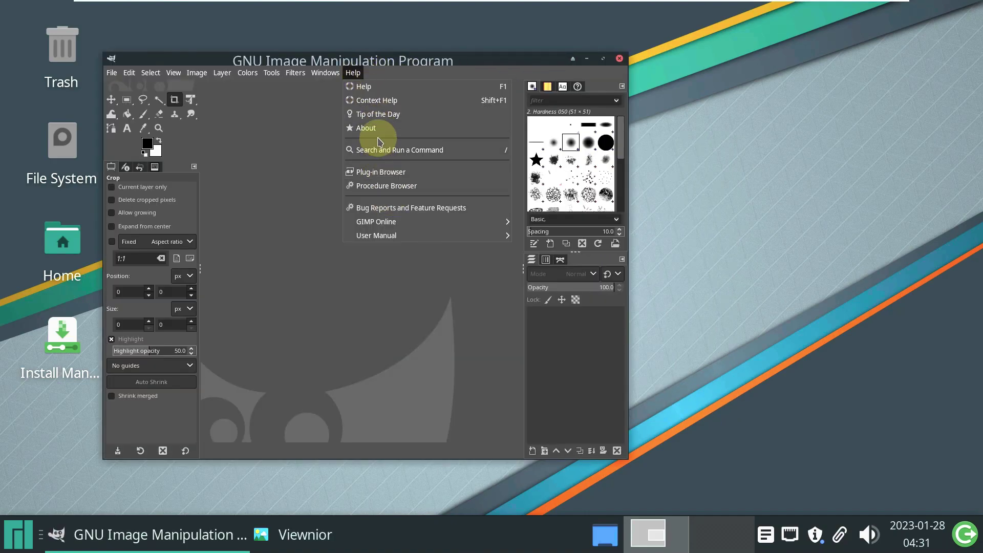
pyautogui.click(377, 128)
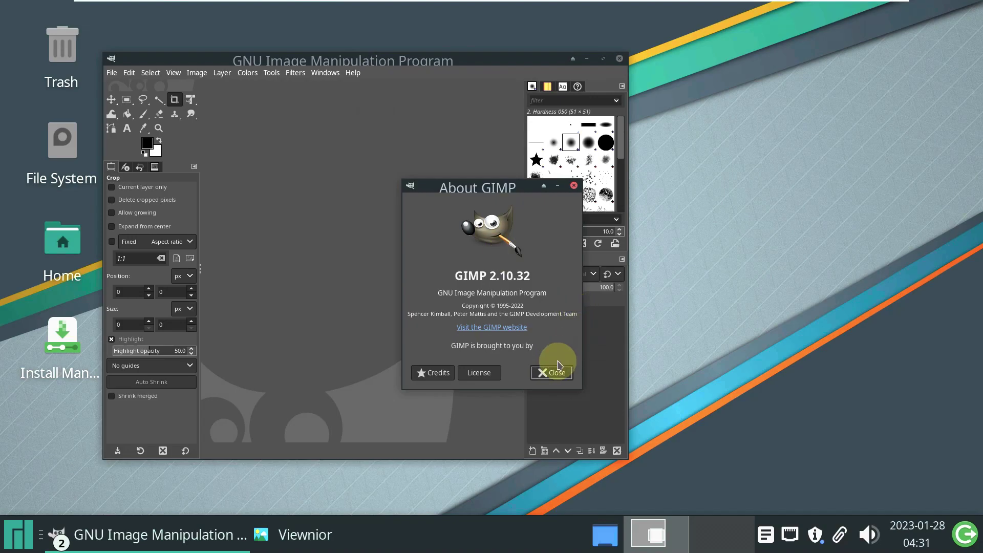
pyautogui.click(557, 363)
pyautogui.click(619, 59)
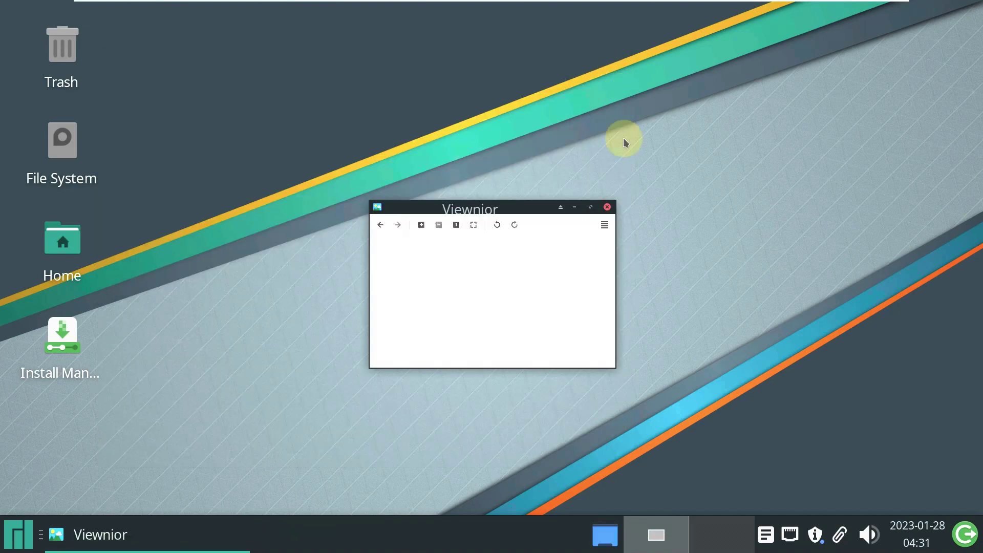
pyautogui.click(608, 207)
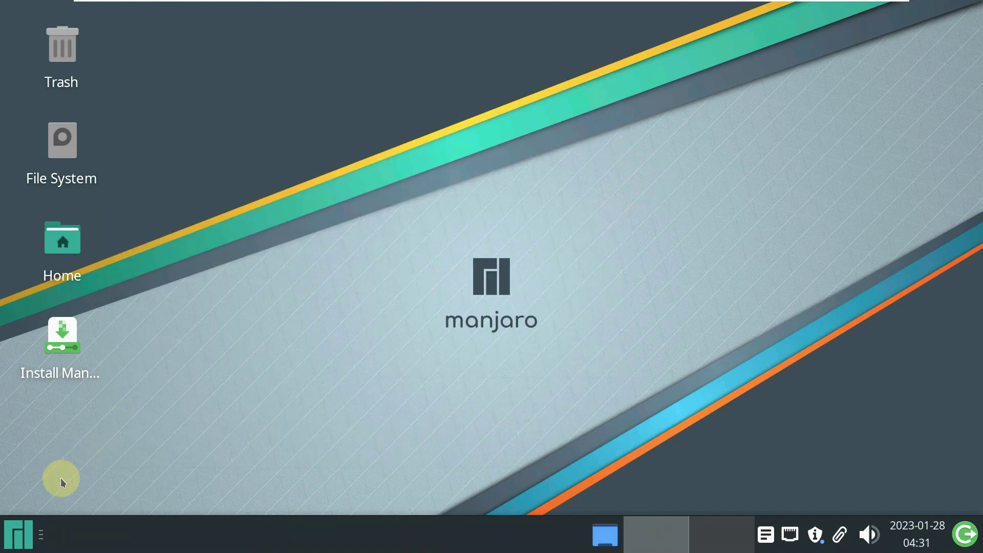
# Open Document Viewer from the Graphics applications
pyautogui.click(20, 536)
pyautogui.click(328, 232)
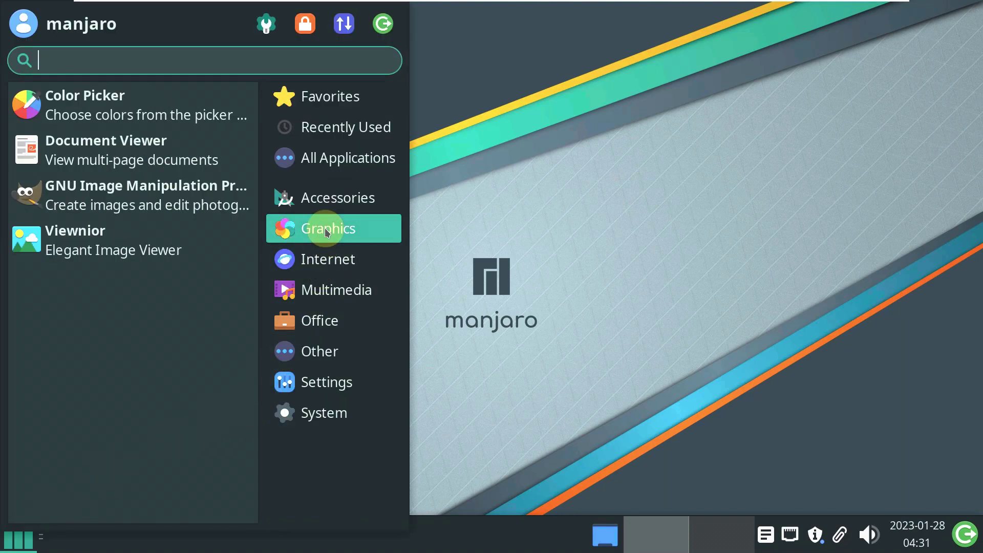
pyautogui.press('Escape')
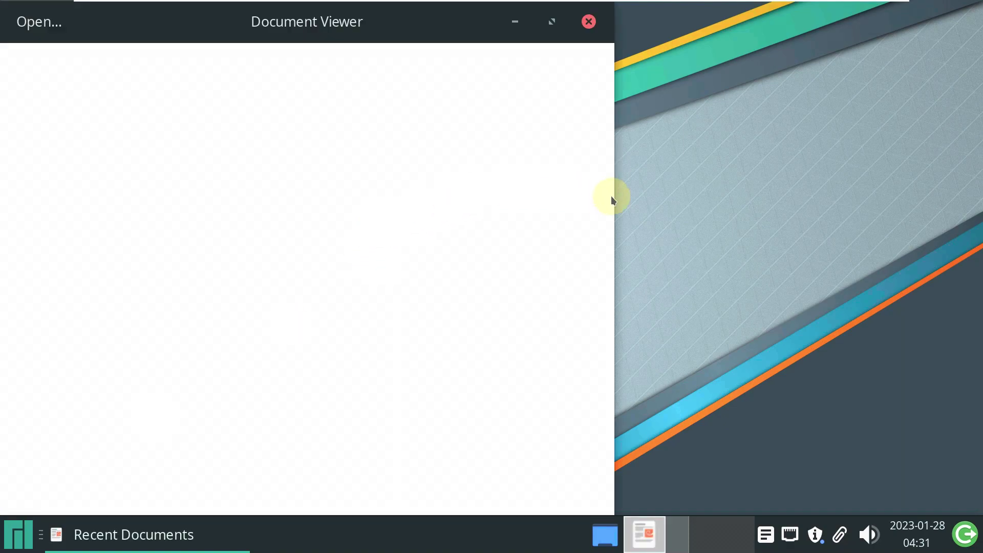
# Open Color Picker from the Graphics category of the desktop's applications list
pyautogui.rightClick(670, 146)
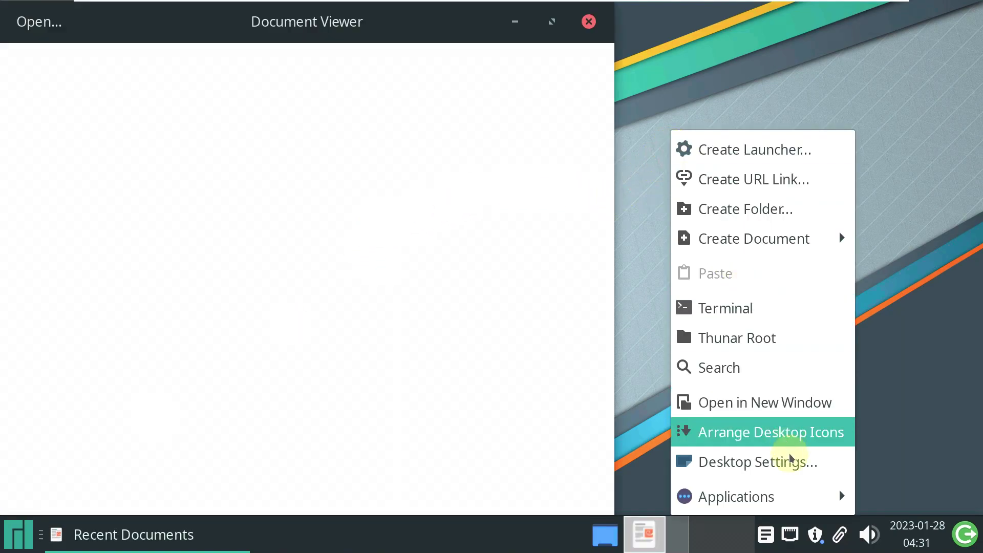
pyautogui.moveTo(788, 499)
pyautogui.moveTo(605, 276)
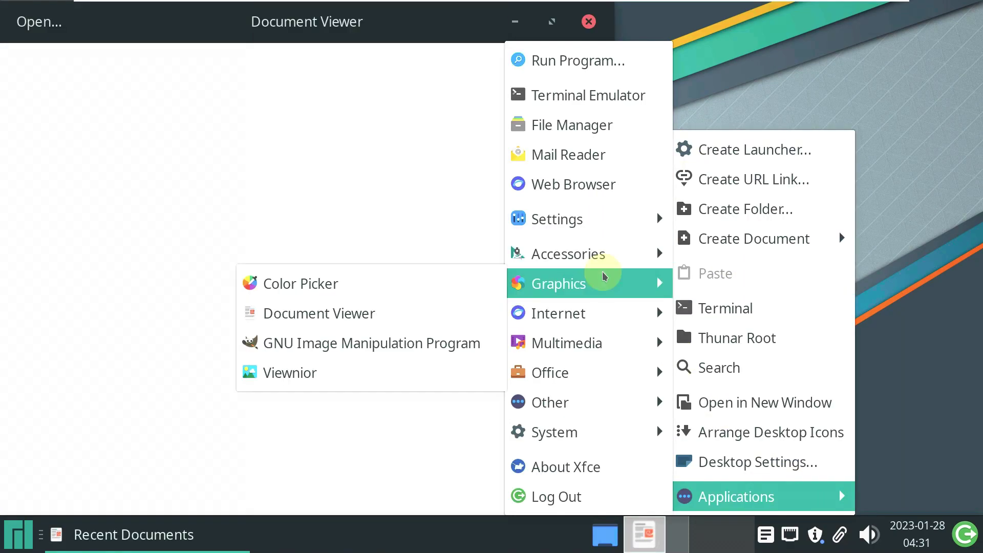
pyautogui.click(356, 293)
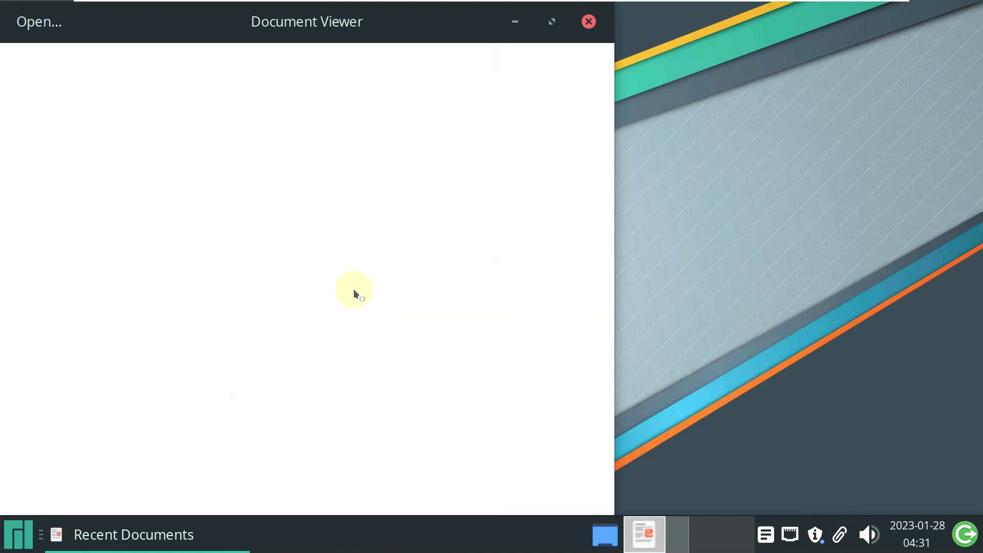
# Check Color Picker's version in its About information, and close both Color Picker and Document Viewer
pyautogui.click(718, 115)
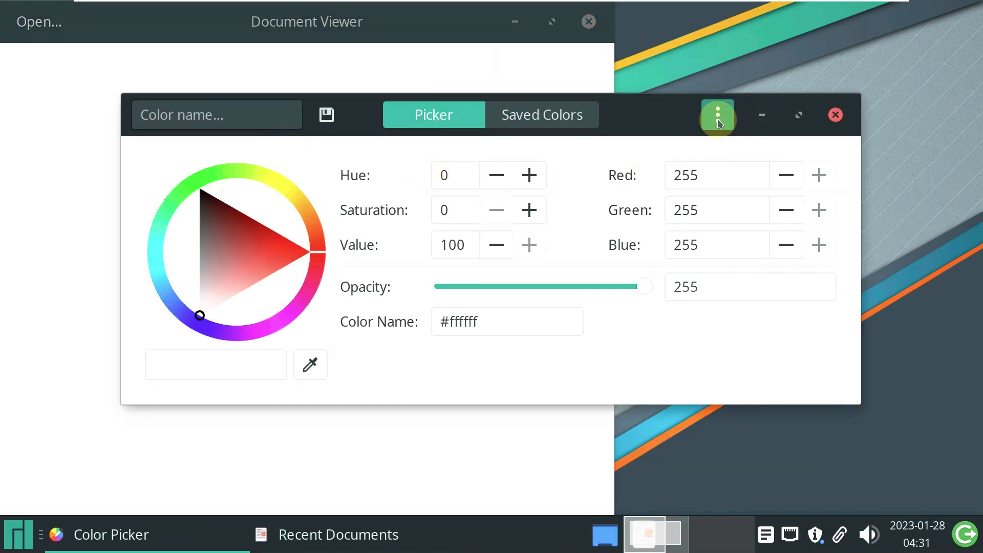
pyautogui.click(712, 200)
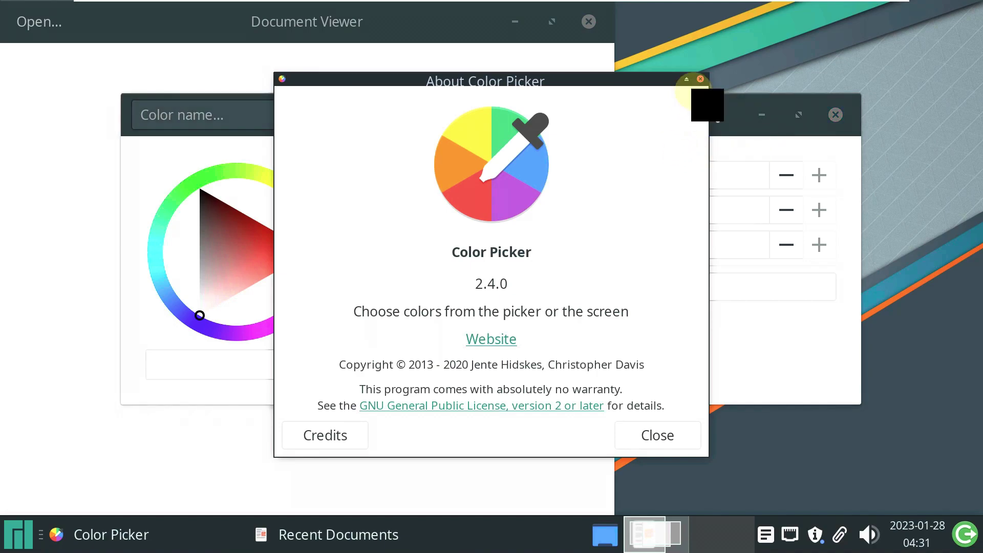
pyautogui.click(700, 79)
pyautogui.click(835, 114)
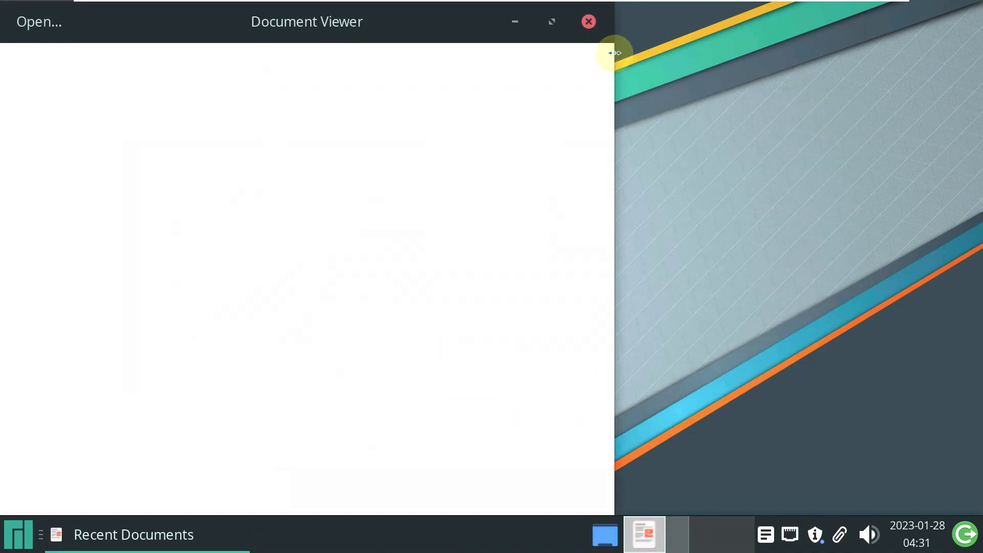
pyautogui.click(584, 31)
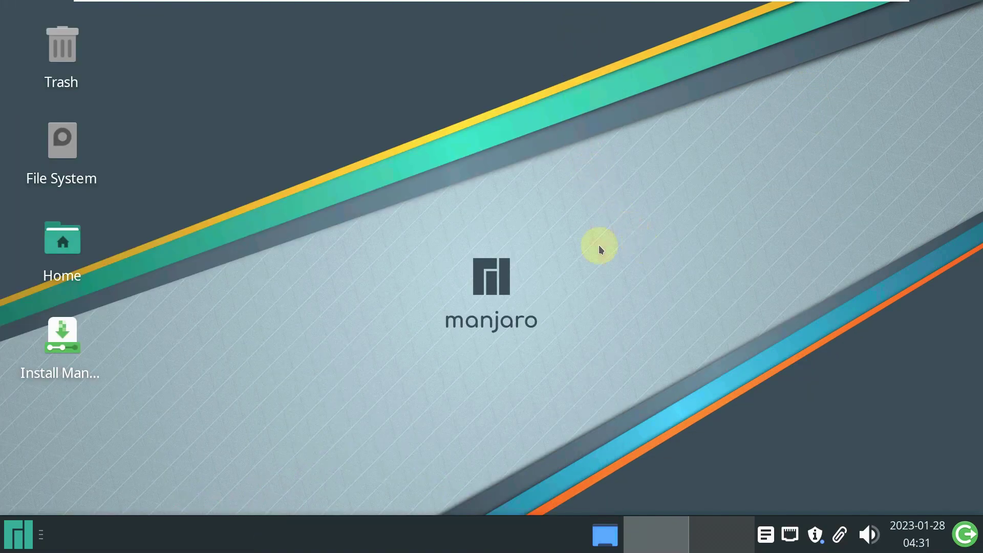
# Look through the Accessories, Graphics and Internet applications, open HexChat, and close its network list
pyautogui.rightClick(144, 119)
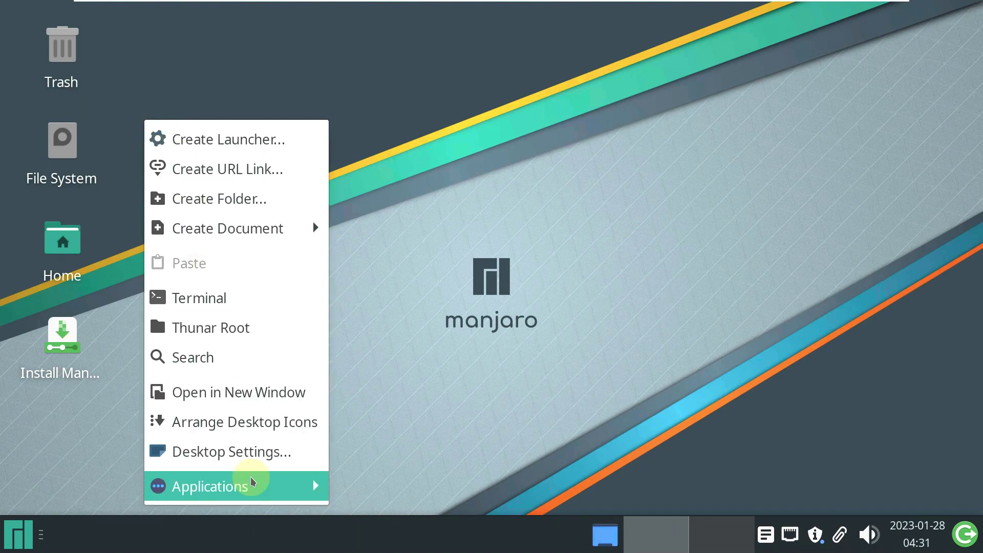
pyautogui.moveTo(247, 481)
pyautogui.moveTo(436, 252)
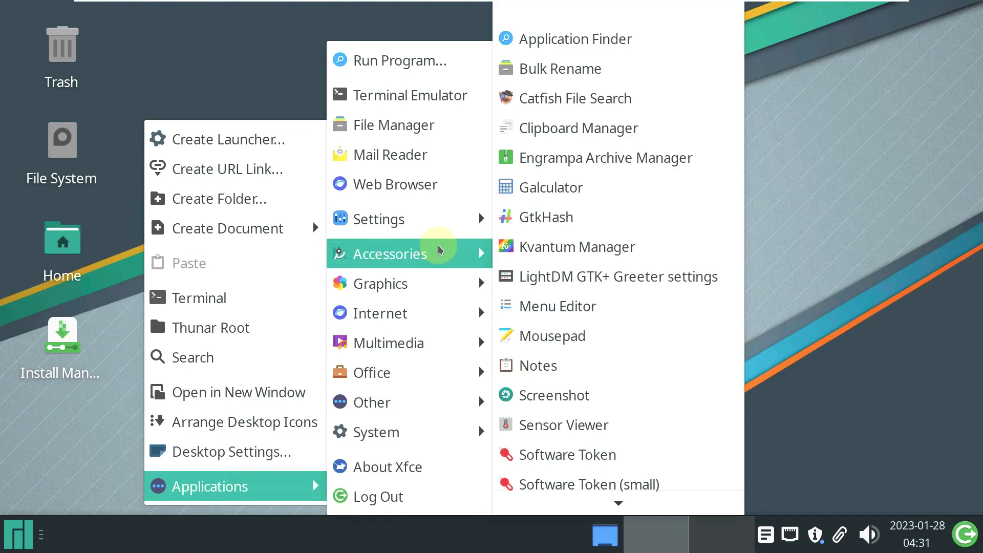
pyautogui.scroll(-3, 517, 245)
pyautogui.moveTo(450, 288)
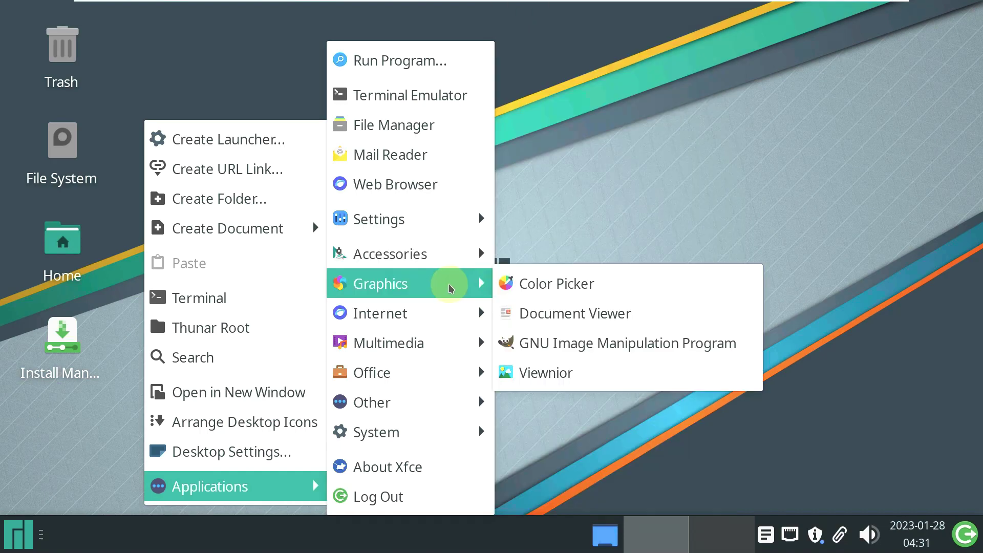
pyautogui.moveTo(433, 312)
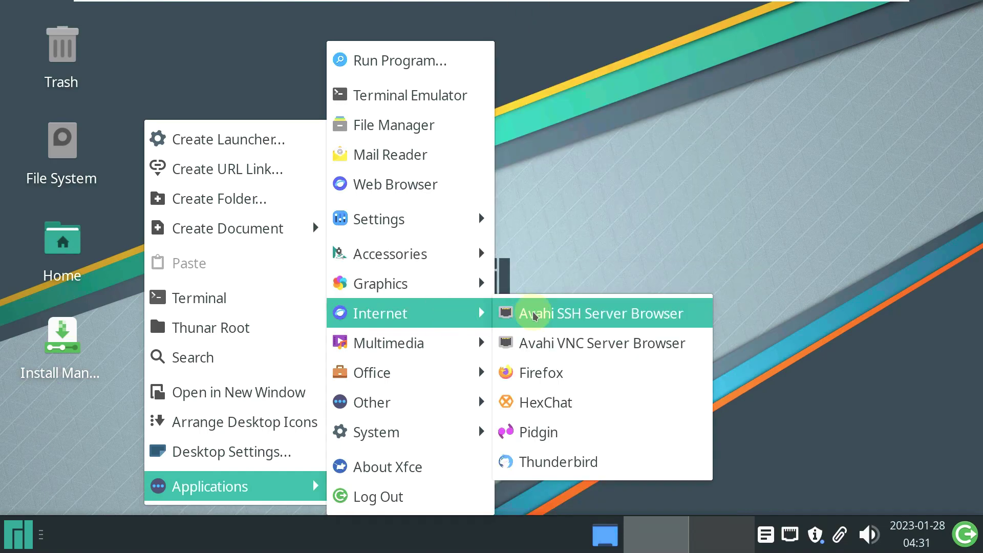
pyautogui.click(556, 395)
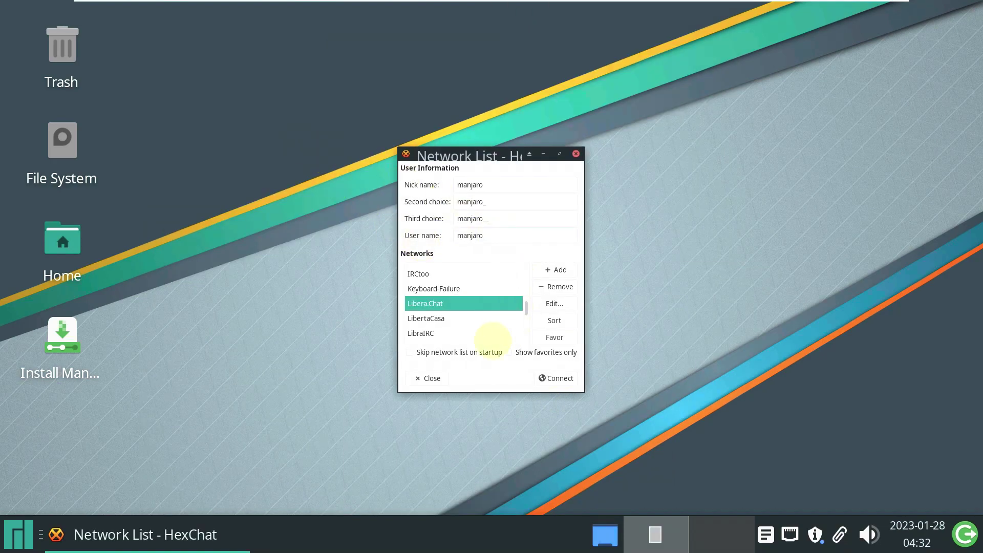
pyautogui.click(575, 154)
# Open Pidgin from the Internet applications, look at its welcome message, and close the Accounts window
pyautogui.rightClick(339, 119)
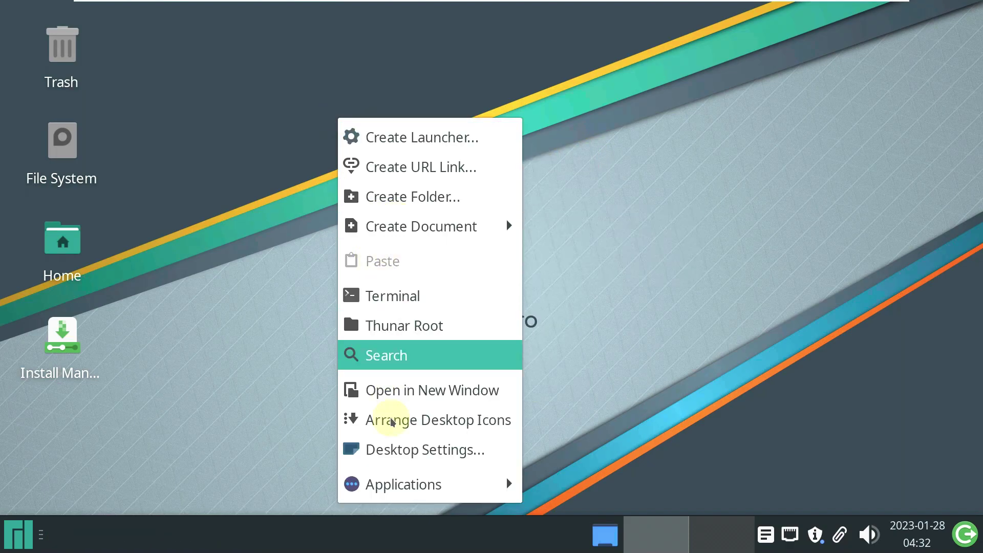
pyautogui.moveTo(389, 484)
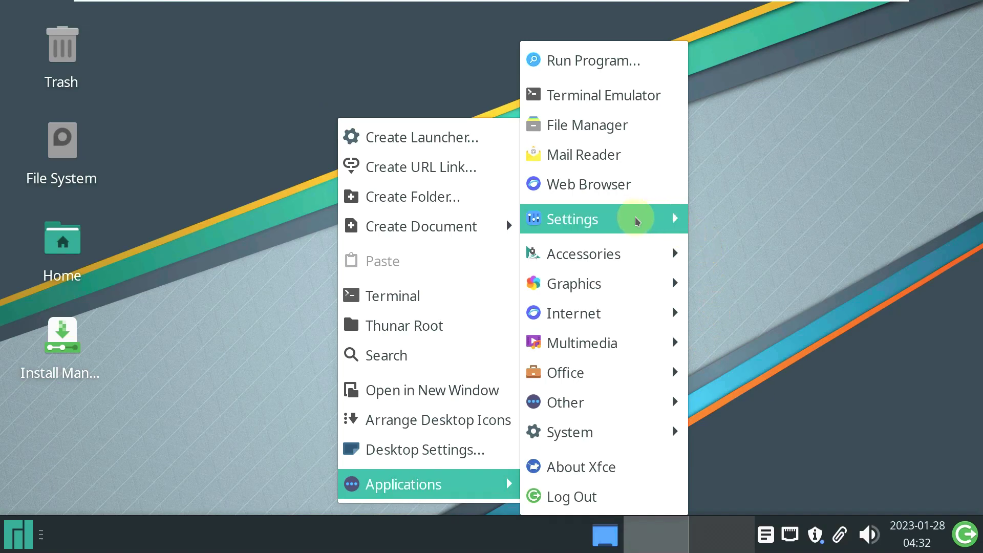
pyautogui.moveTo(633, 245)
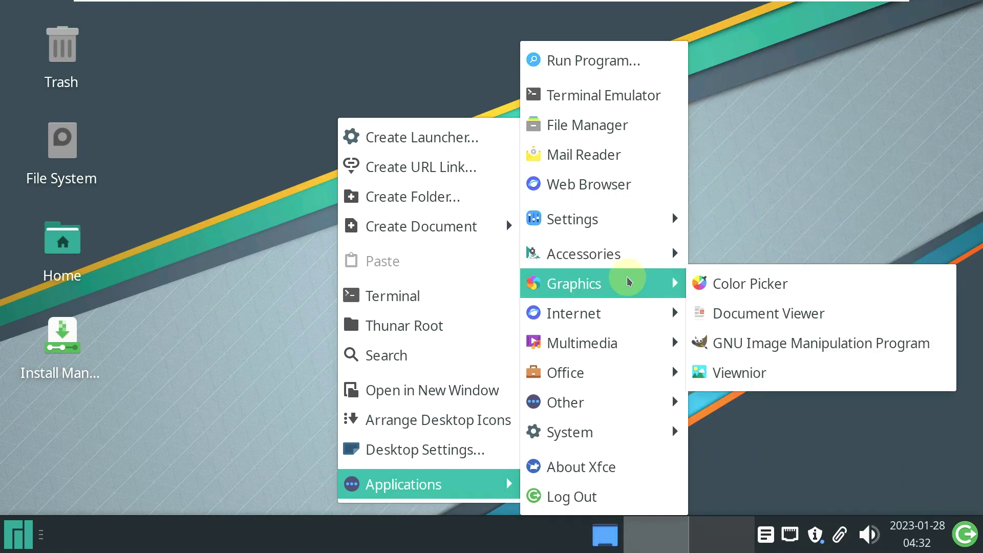
pyautogui.moveTo(630, 313)
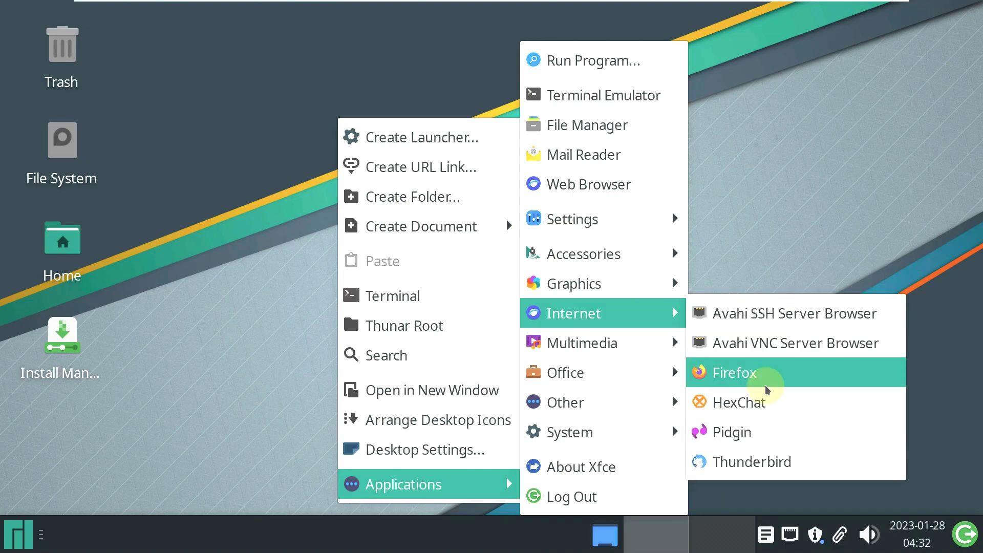
pyautogui.click(766, 432)
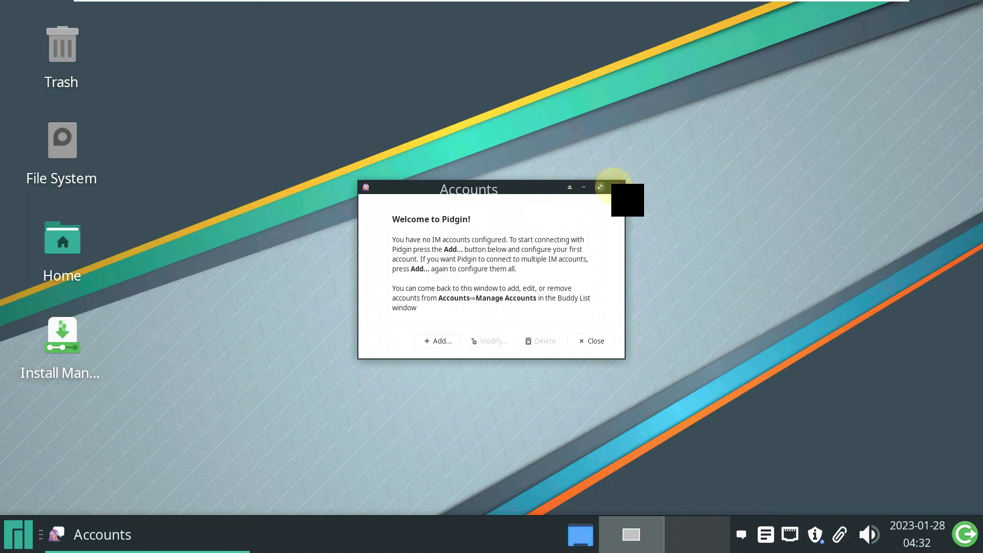
pyautogui.click(616, 187)
# Open Thunderbird from the Internet category of the desktop's applications list
pyautogui.rightClick(279, 128)
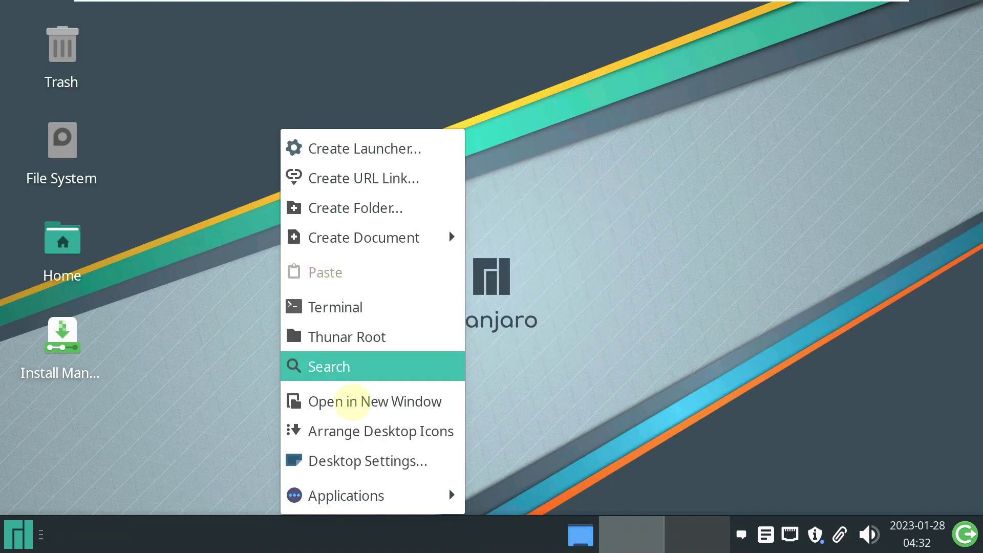
pyautogui.moveTo(367, 497)
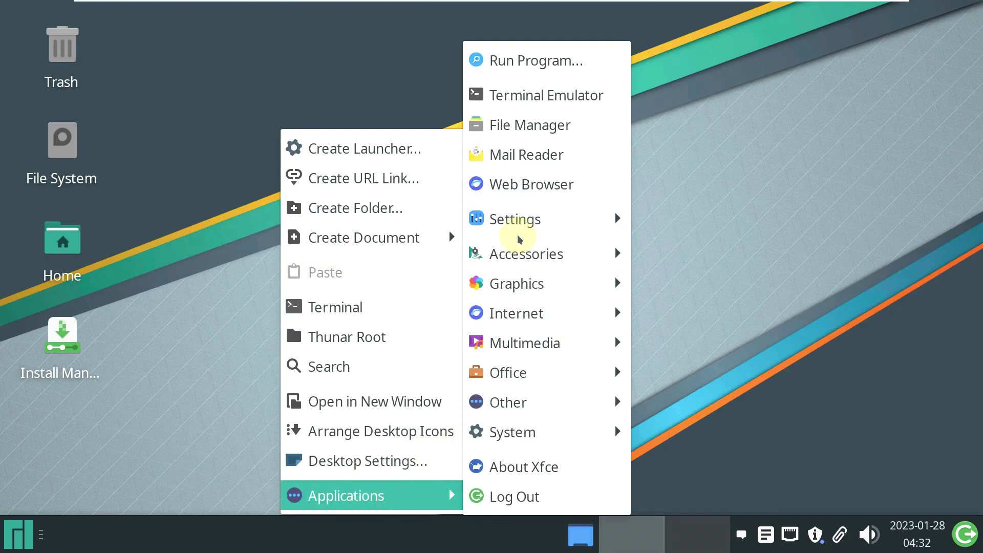
pyautogui.moveTo(539, 285)
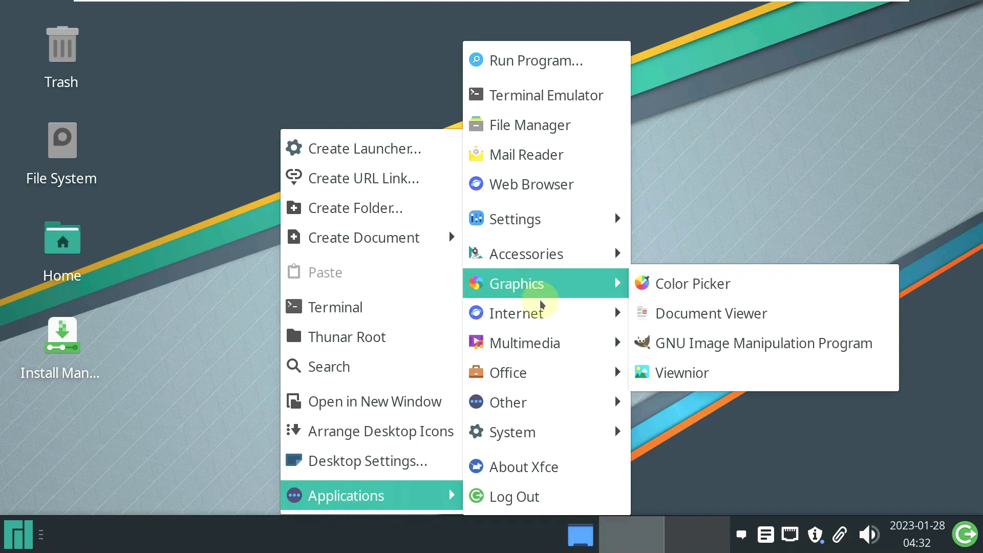
pyautogui.moveTo(546, 308)
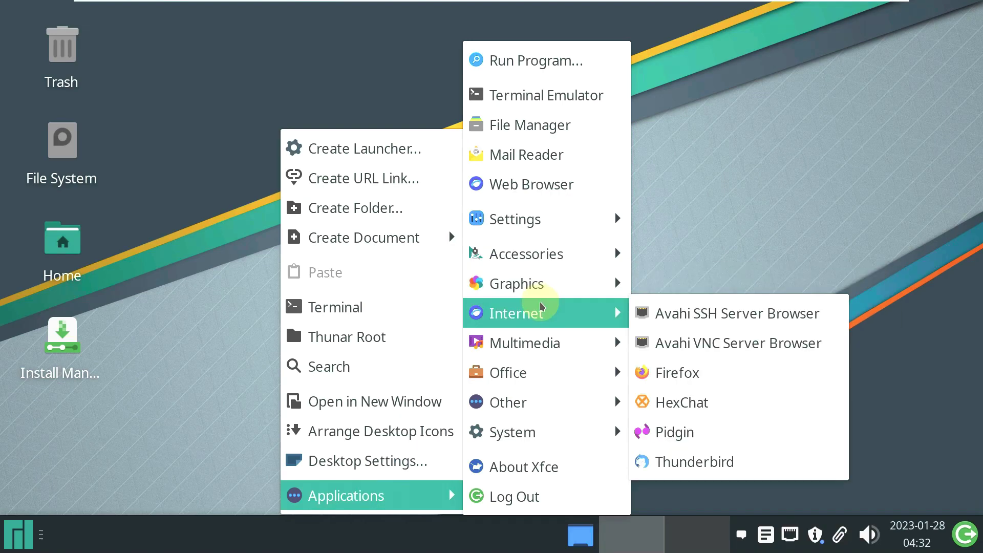
pyautogui.click(731, 459)
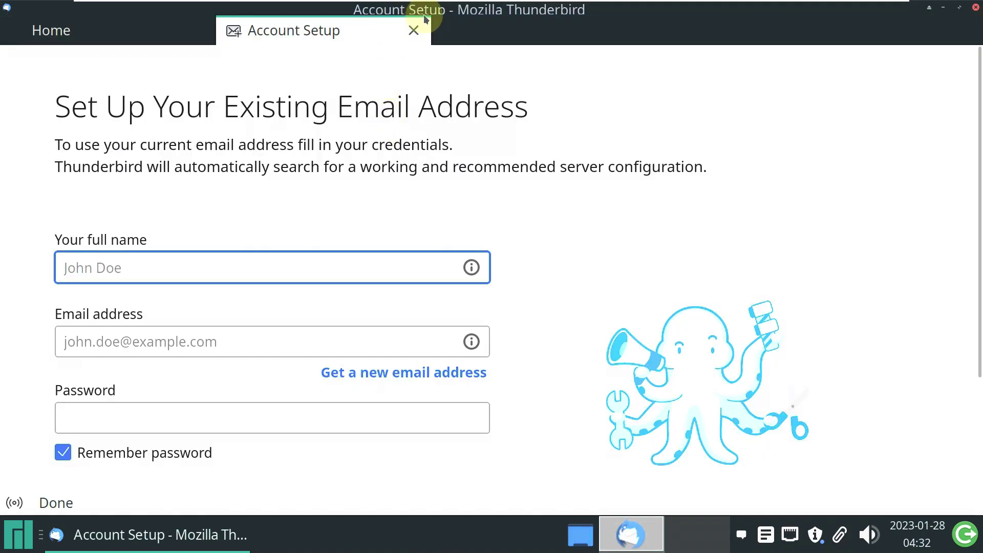
# Close Thunderbird's Account Setup tab and the Firefox window
pyautogui.click(420, 29)
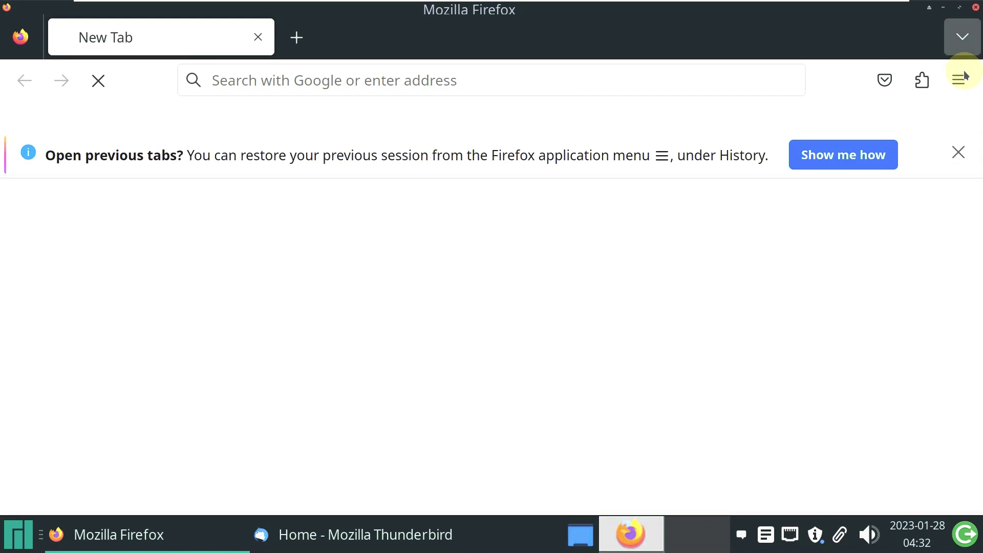
pyautogui.click(962, 37)
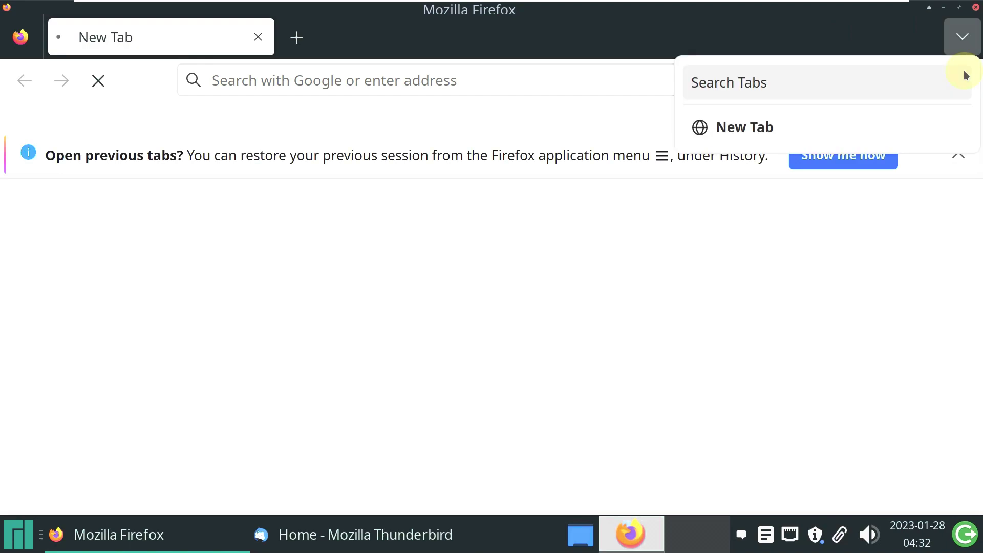
pyautogui.click(977, 9)
pyautogui.click(976, 8)
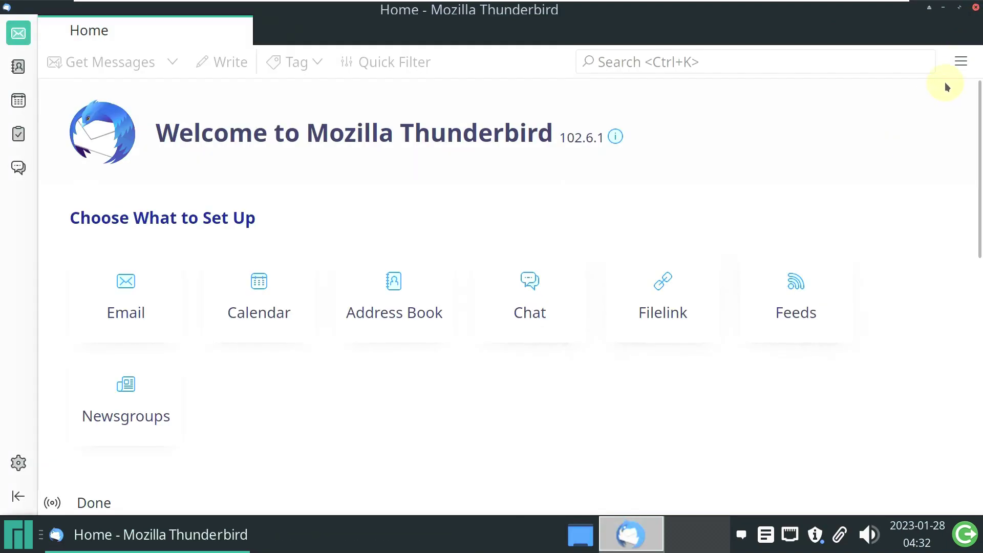
# Check Thunderbird's version in its About information, highlight the version number, and close Thunderbird
pyautogui.click(960, 63)
pyautogui.scroll(-2, 795, 480)
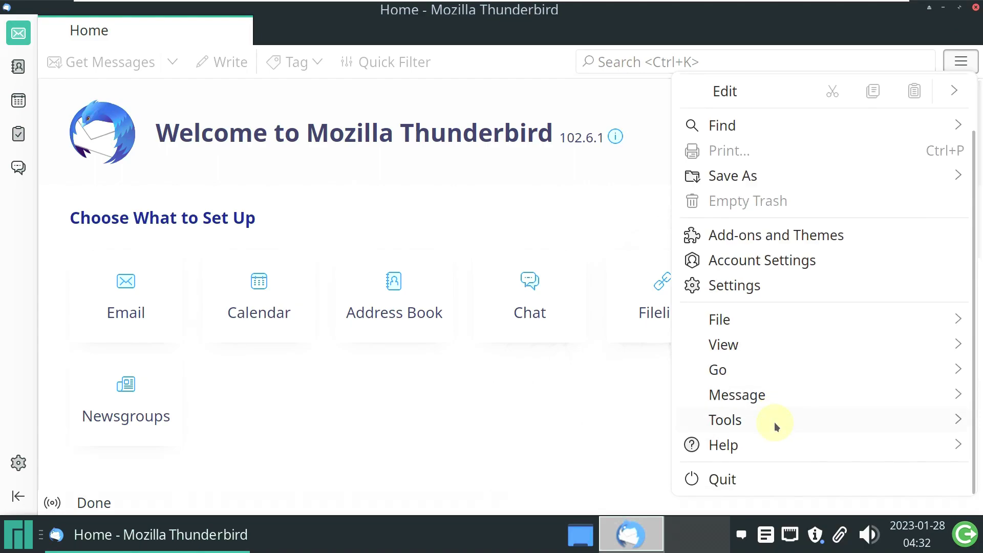
pyautogui.click(769, 447)
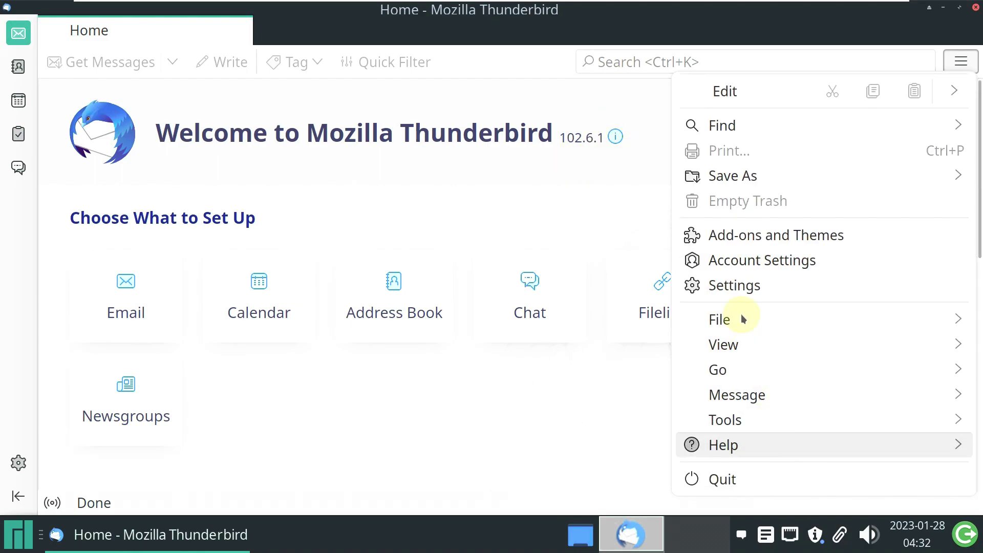
pyautogui.click(775, 332)
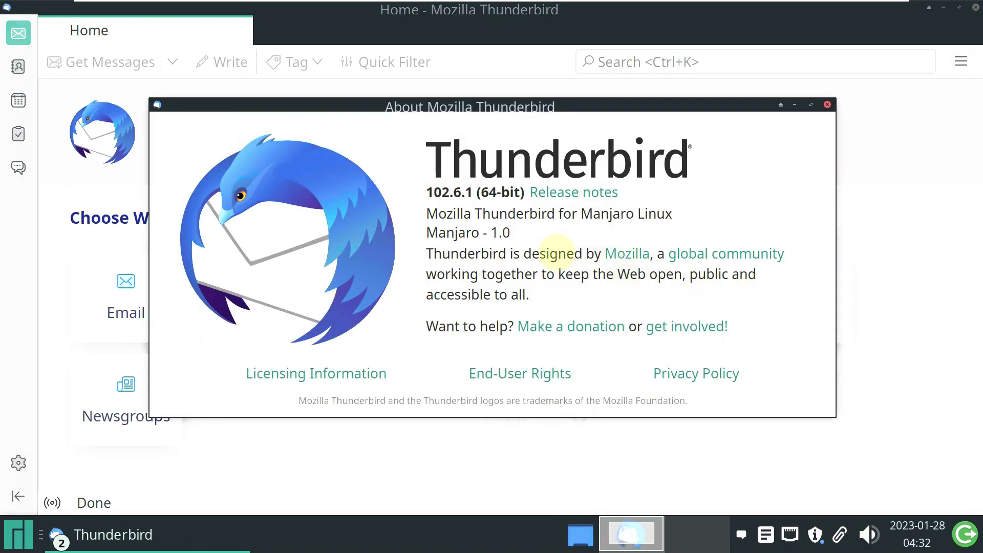
pyautogui.moveTo(428, 192); pyautogui.dragTo(549, 190)
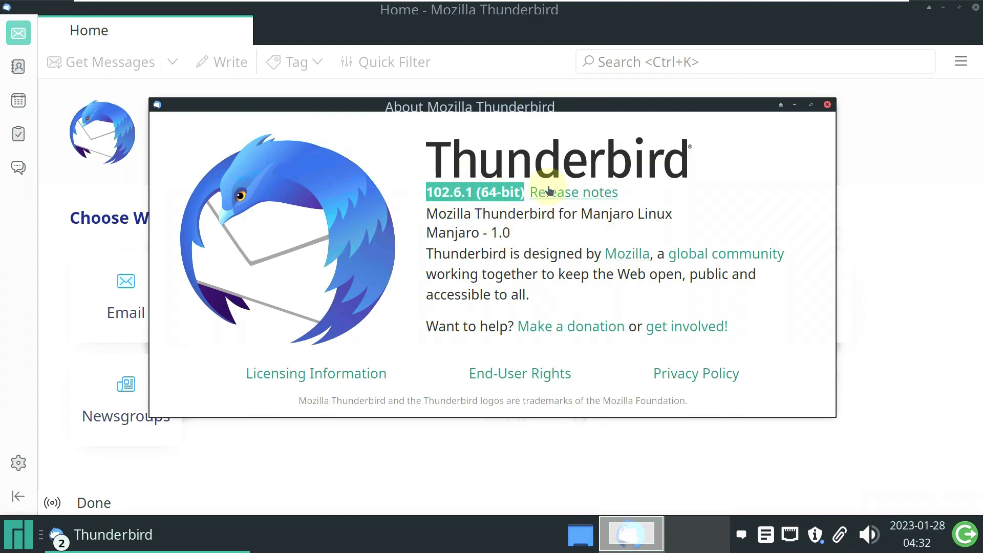
pyautogui.click(828, 105)
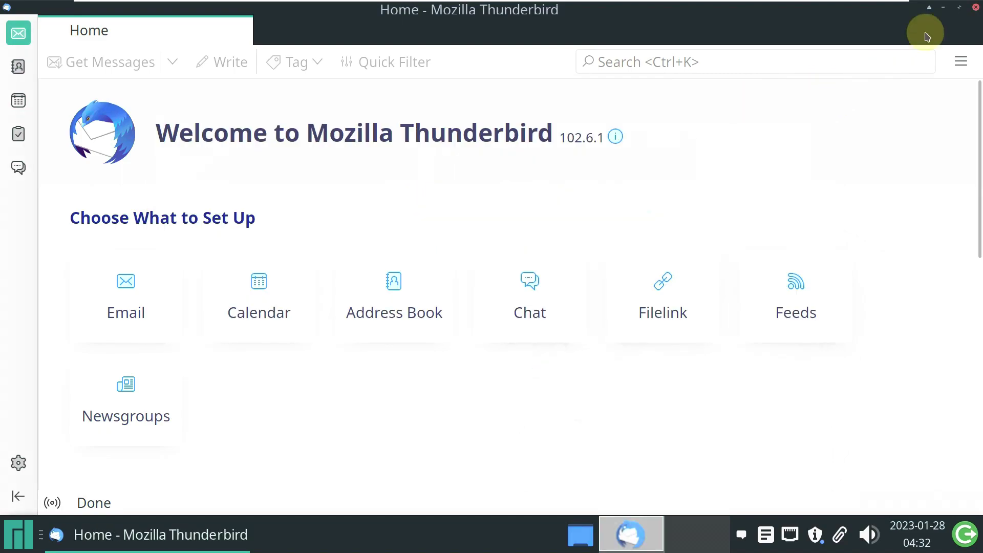
pyautogui.click(974, 14)
# Open VLC media player from the Multimedia applications in the main application launcher
pyautogui.click(20, 527)
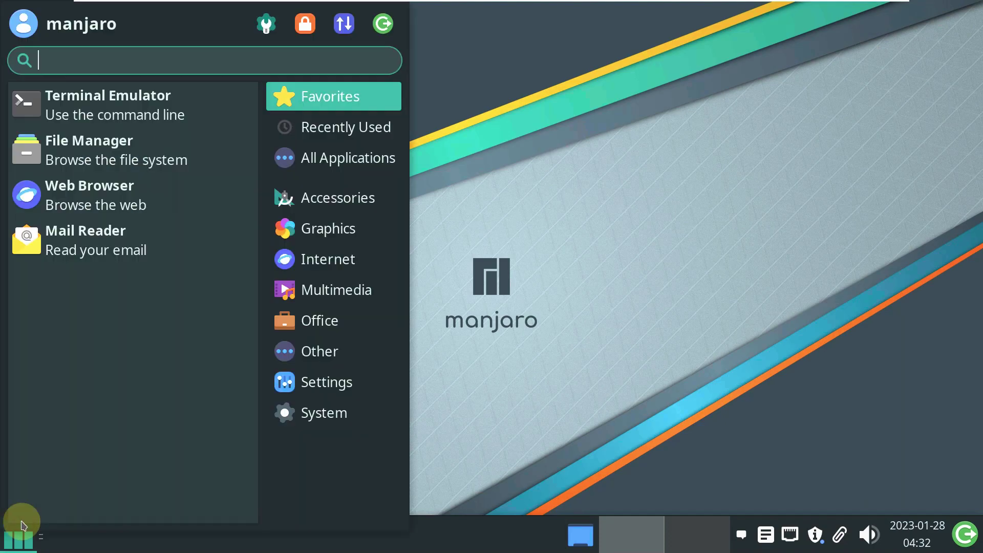
pyautogui.click(323, 271)
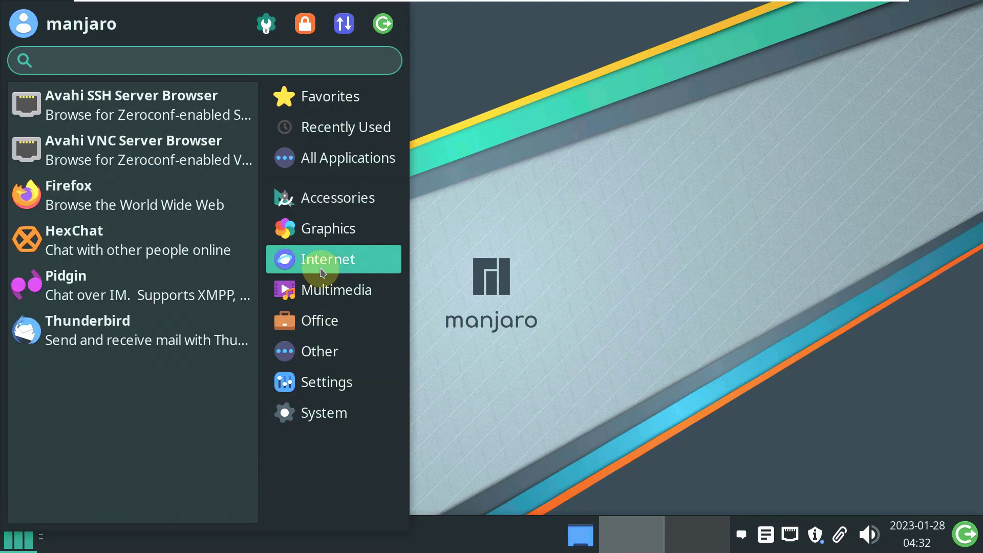
pyautogui.click(344, 298)
pyautogui.click(185, 292)
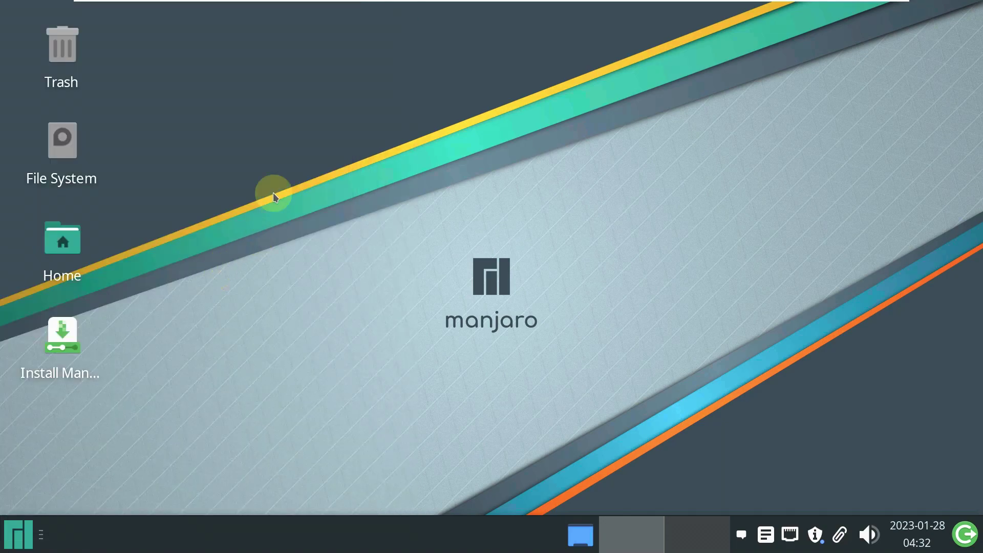
# Open Audacious from the Multimedia category of the desktop's applications list
pyautogui.rightClick(278, 119)
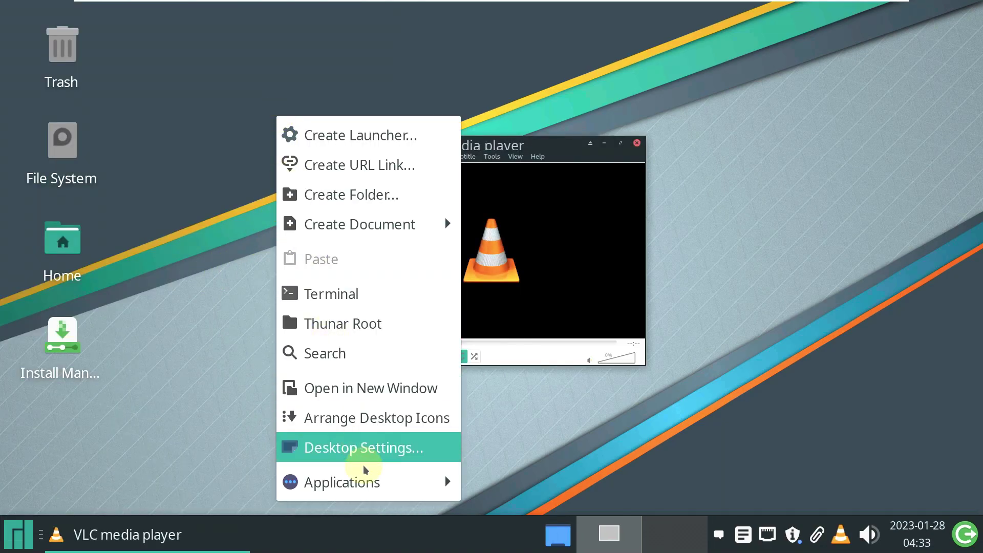
pyautogui.moveTo(358, 483)
pyautogui.moveTo(507, 339)
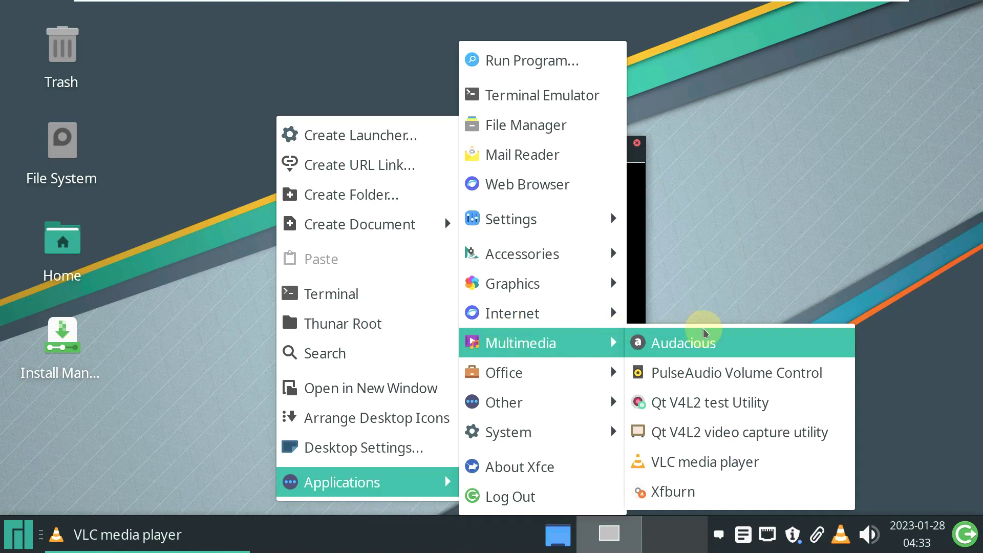
pyautogui.click(697, 297)
# Open PulseAudio Volume Control from the desktop's Multimedia applications
pyautogui.rightClick(113, 164)
pyautogui.moveTo(220, 498)
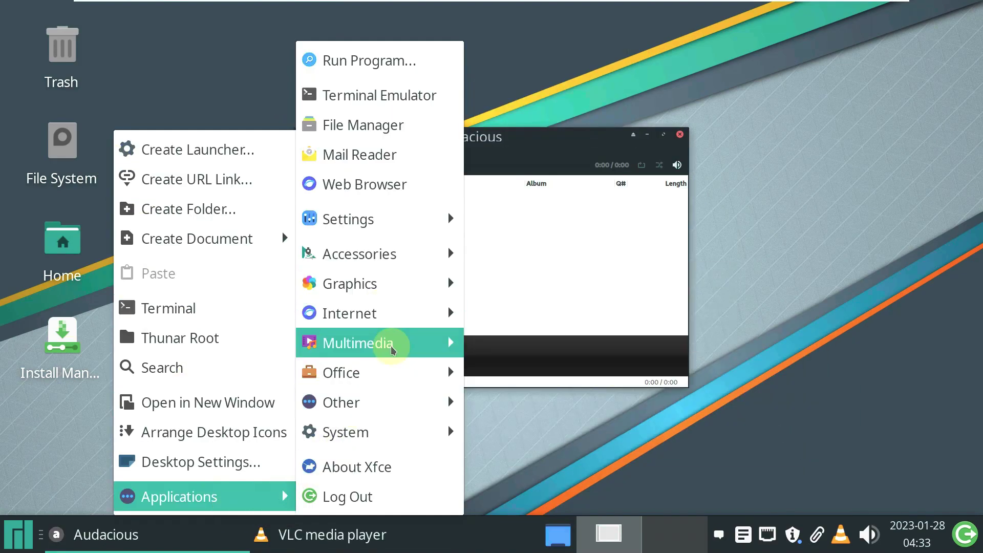
pyautogui.moveTo(395, 343)
pyautogui.click(548, 373)
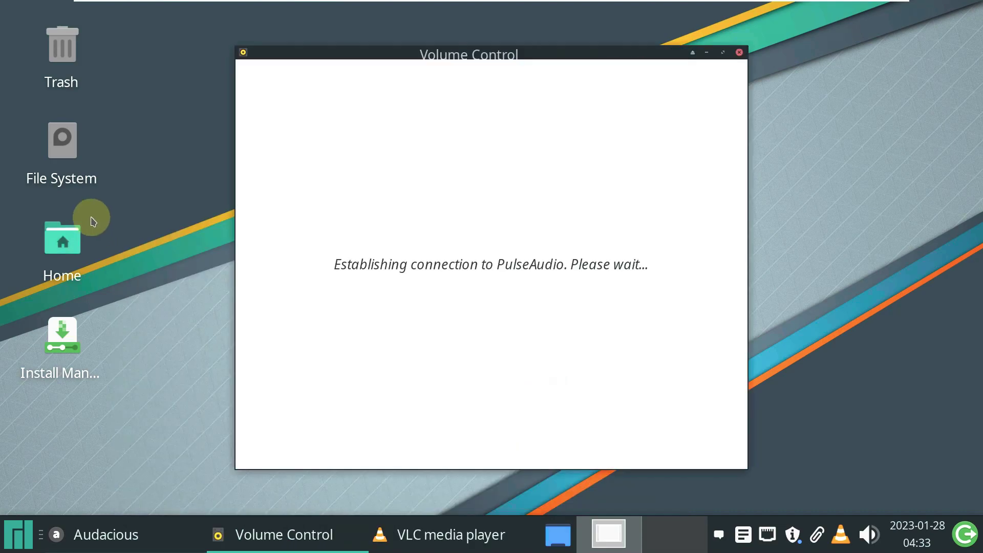
# Launch Xfburn from the desktop's Multimedia applications
pyautogui.rightClick(122, 221)
pyautogui.moveTo(185, 485)
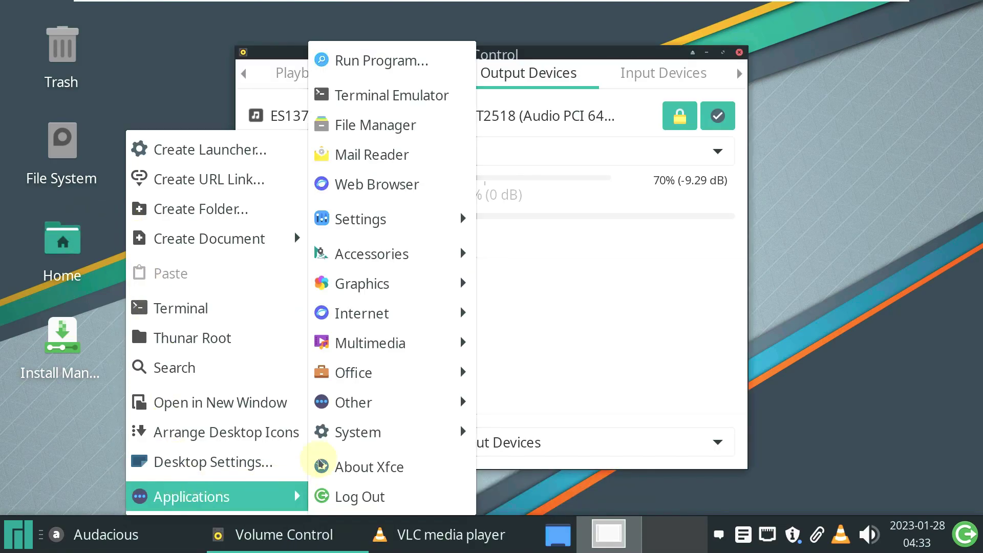
pyautogui.moveTo(409, 343)
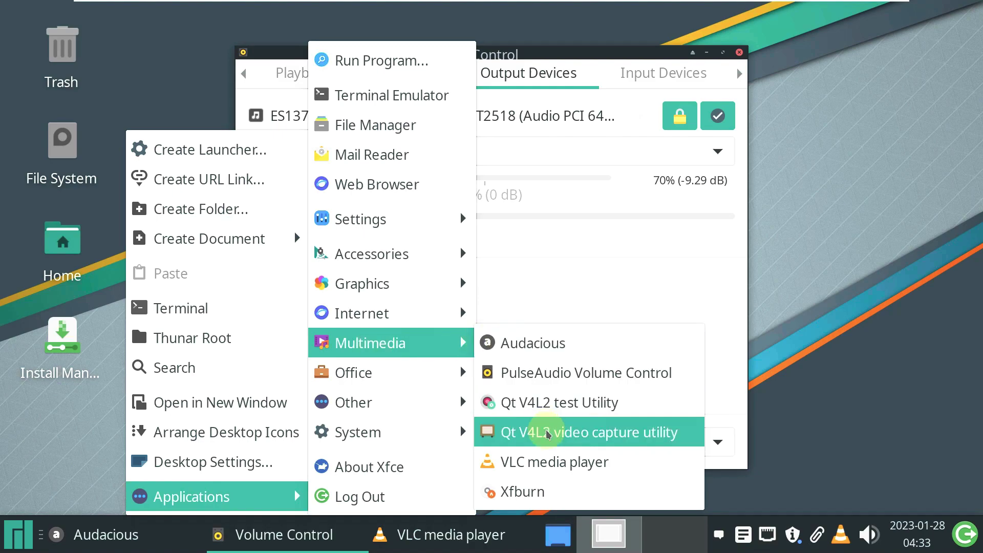
pyautogui.click(555, 490)
# Launch the Qt V4L2 video capture utility from the desktop's Multimedia applications
pyautogui.rightClick(129, 194)
pyautogui.moveTo(276, 489)
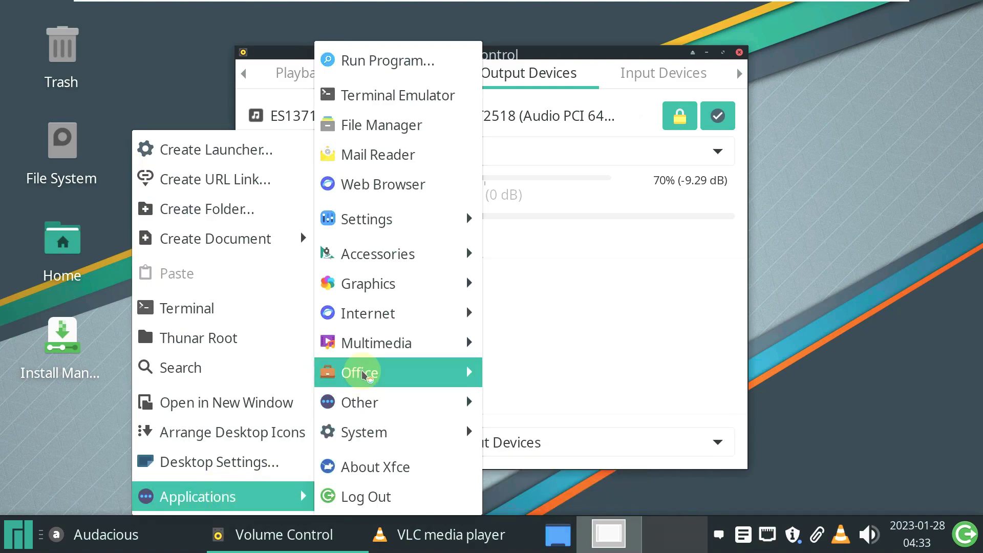
pyautogui.moveTo(379, 342)
pyautogui.click(569, 435)
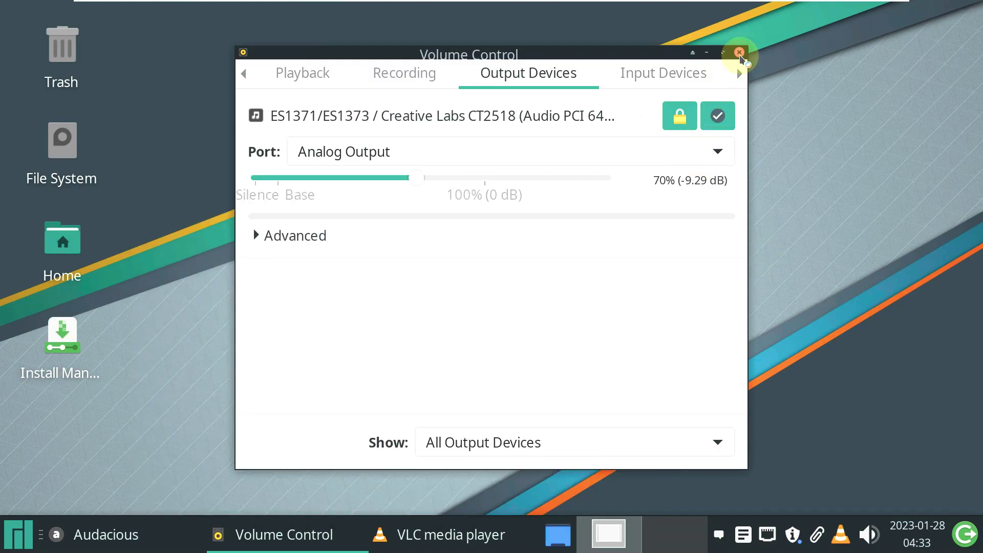
# Look through Volume Control's Recording, Playback, Output Devices, Input Devices and Configuration pages, and close it
pyautogui.click(384, 73)
pyautogui.click(287, 77)
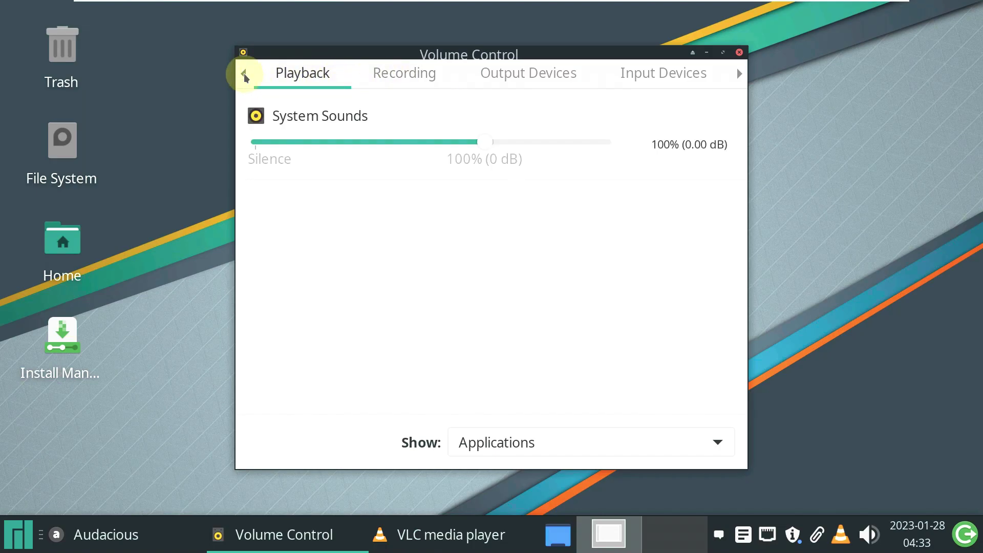
pyautogui.click(406, 72)
pyautogui.click(589, 80)
pyautogui.click(625, 87)
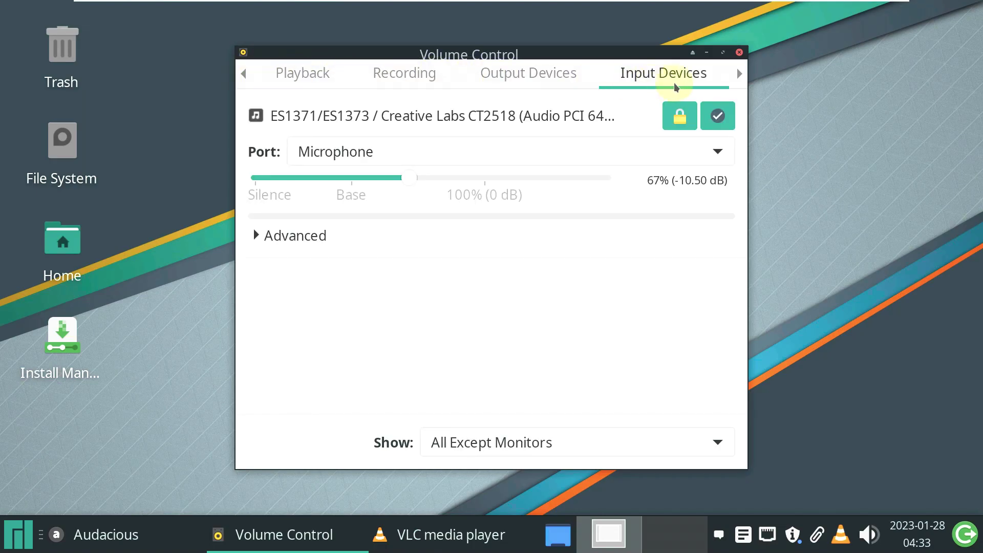
pyautogui.click(740, 75)
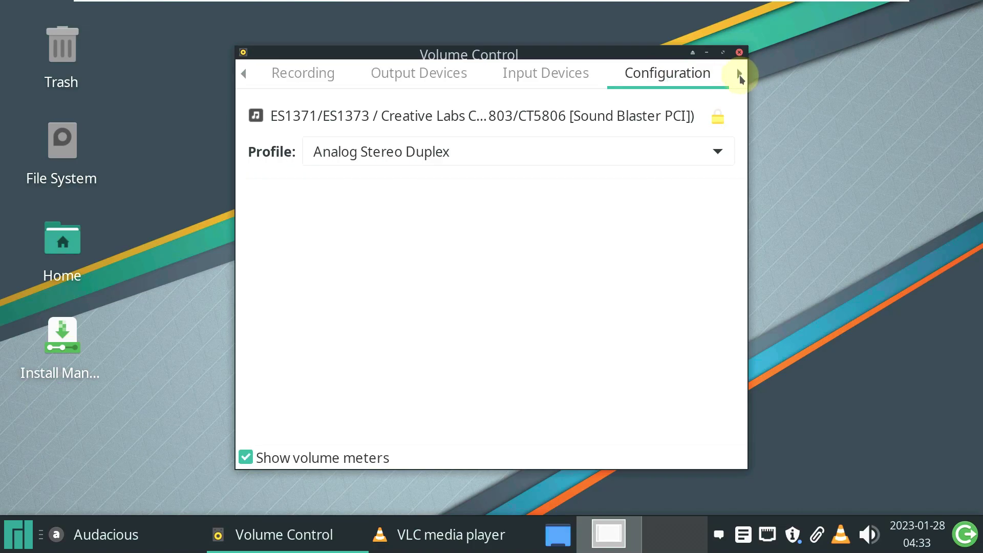
pyautogui.click(739, 51)
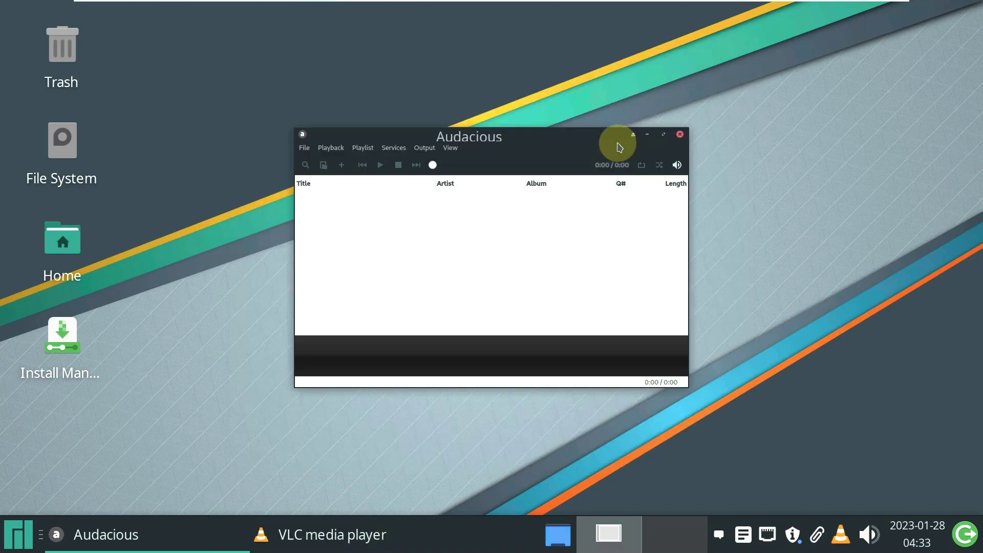
# Look at Audacious's file commands and open its About information
pyautogui.click(304, 148)
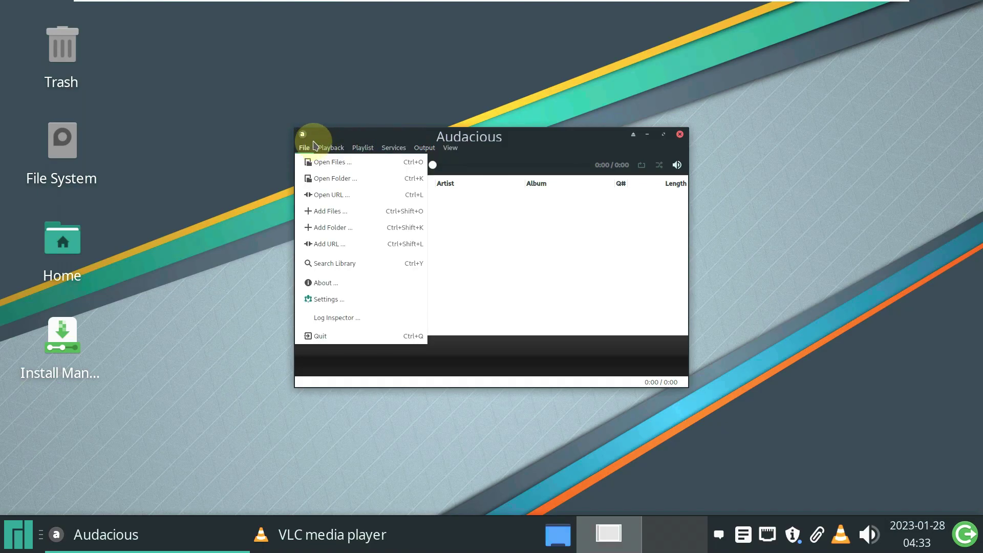
pyautogui.click(325, 265)
pyautogui.click(331, 148)
pyautogui.click(304, 148)
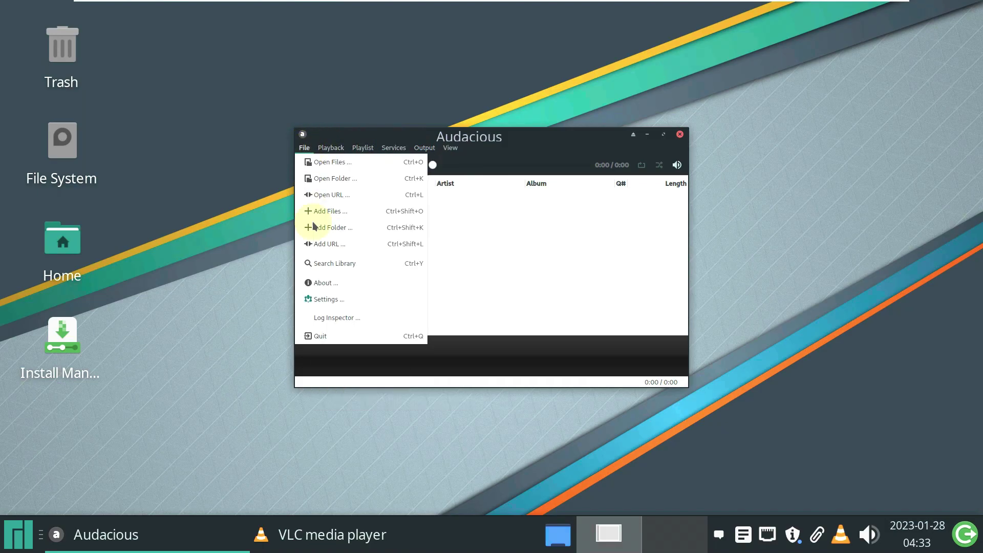
pyautogui.click(325, 284)
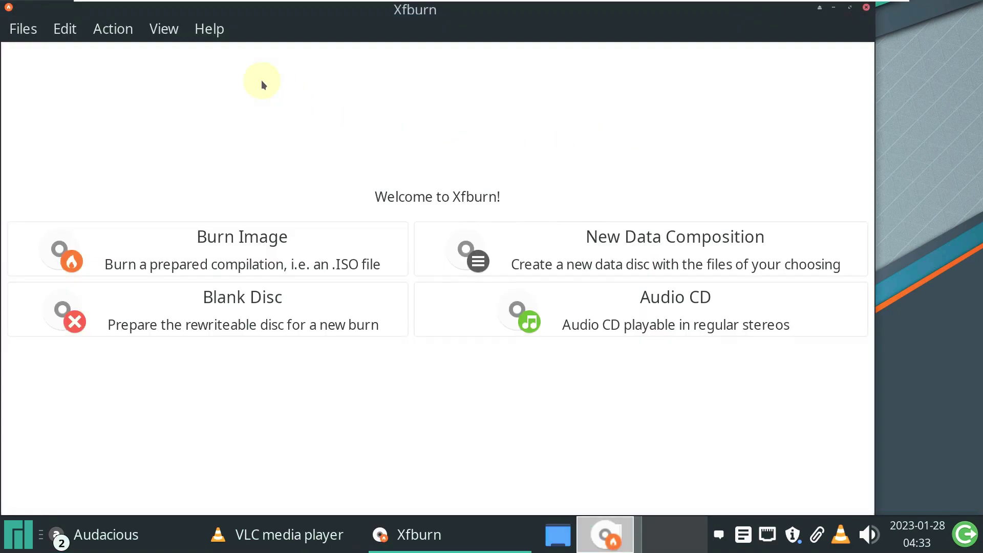
# Check Xfburn's version in its About information, and close Xfburn
pyautogui.click(210, 29)
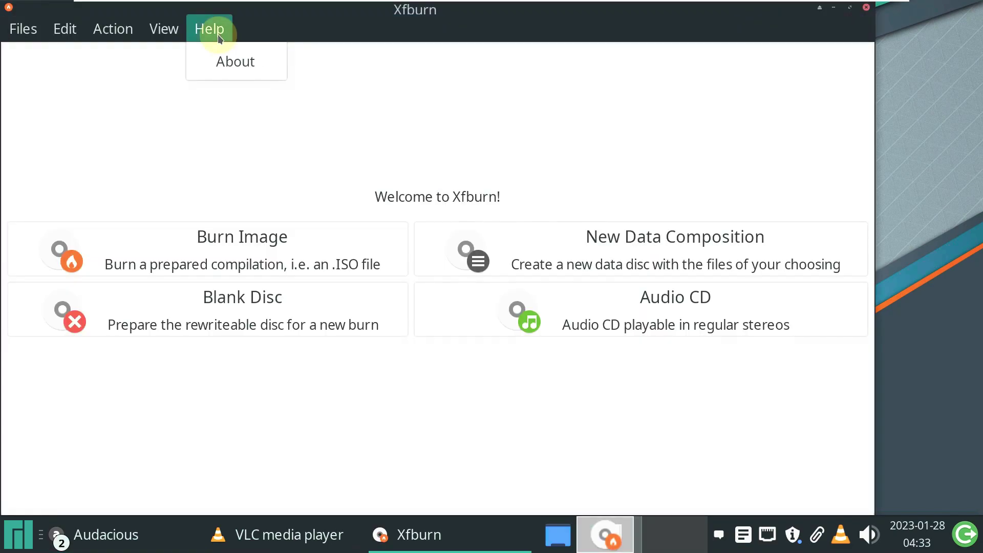
pyautogui.click(240, 58)
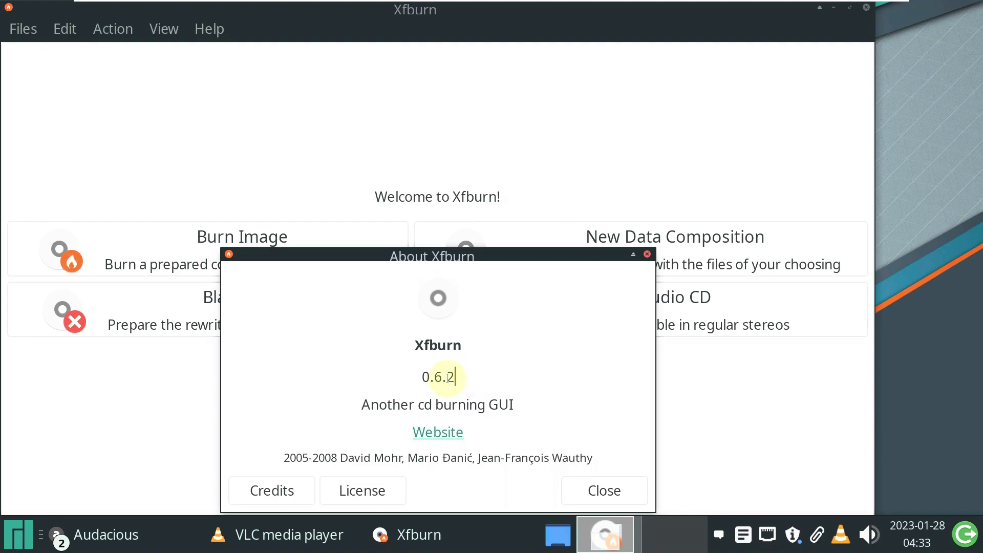
pyautogui.click(604, 490)
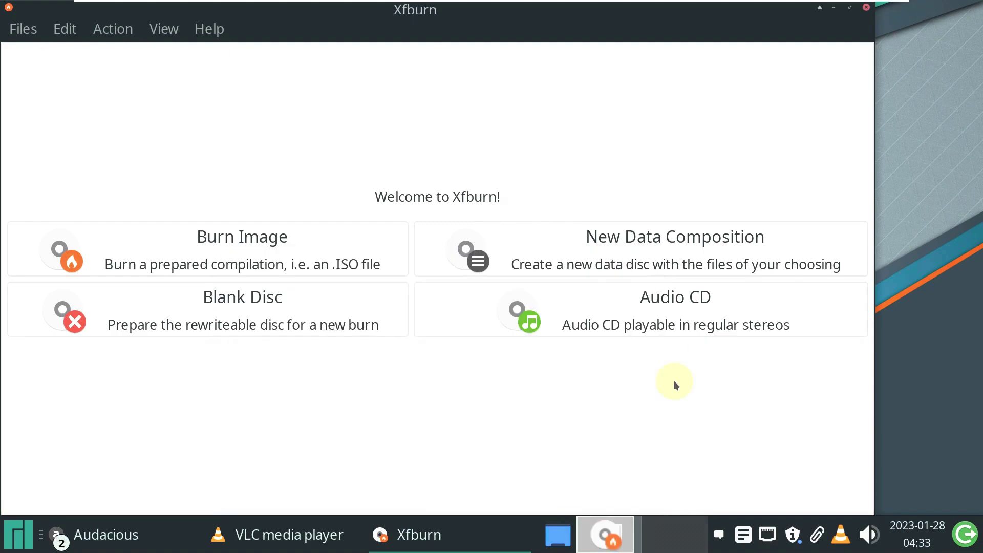
pyautogui.click(865, 7)
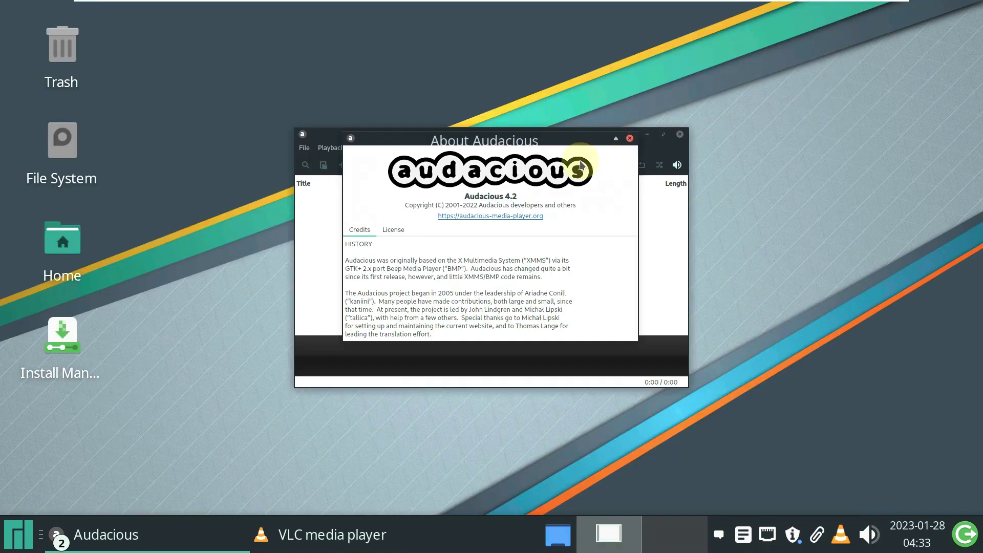
# Close Audacious, check VLC media player's version in its About information, and close VLC
pyautogui.click(627, 142)
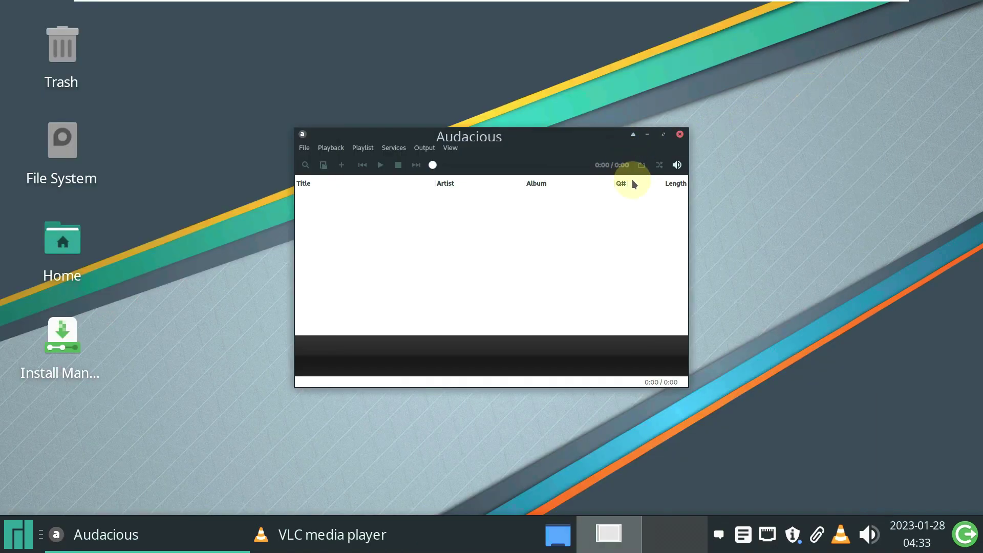
pyautogui.click(681, 134)
pyautogui.click(537, 157)
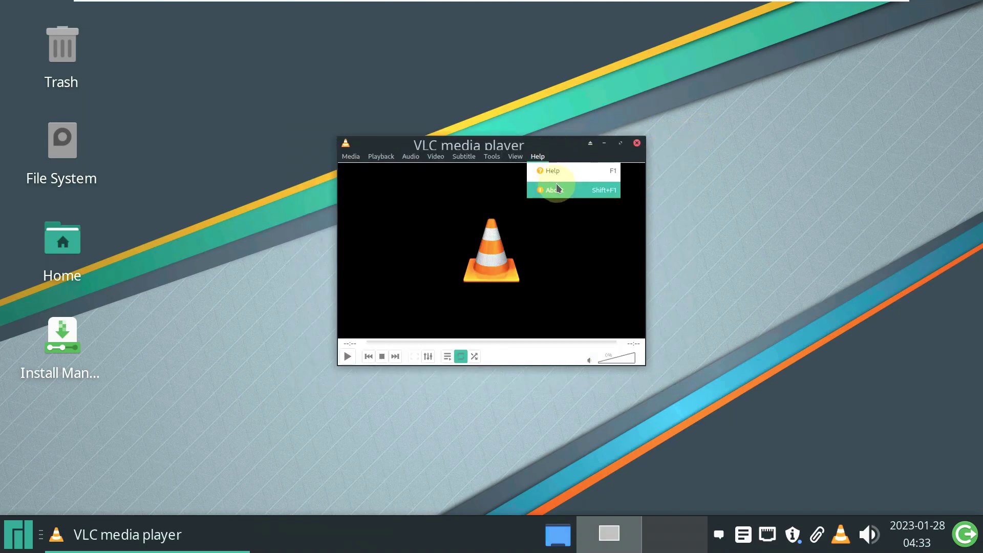
pyautogui.click(558, 188)
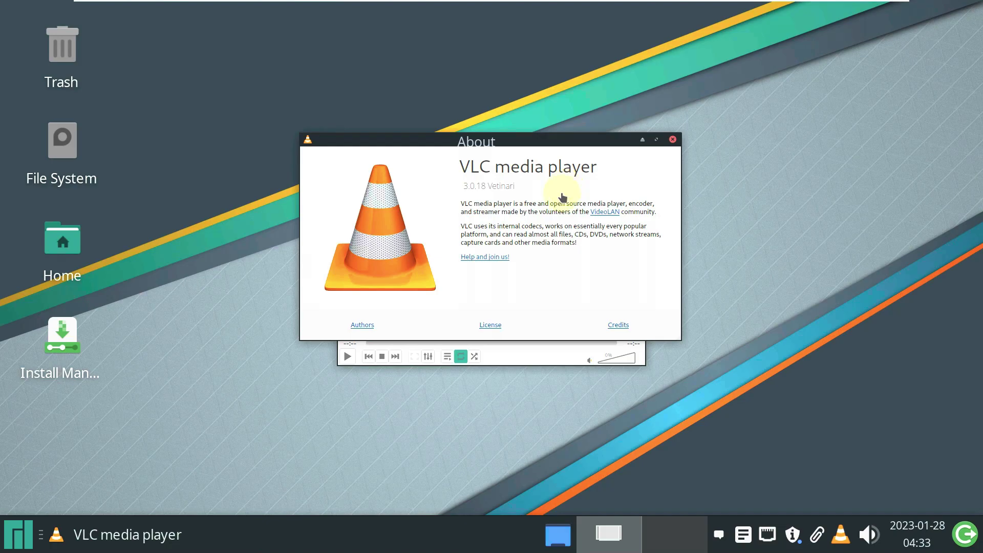
pyautogui.click(672, 139)
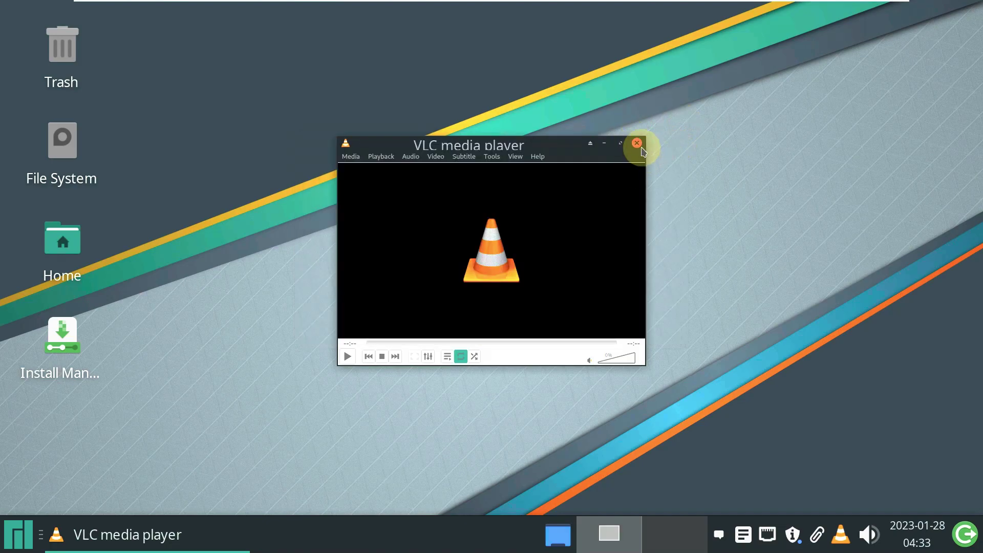
pyautogui.click(641, 147)
# Set the desktop wallpaper to the xfce folder's image of a country path and a lone tree under a purple sunset
pyautogui.rightClick(391, 122)
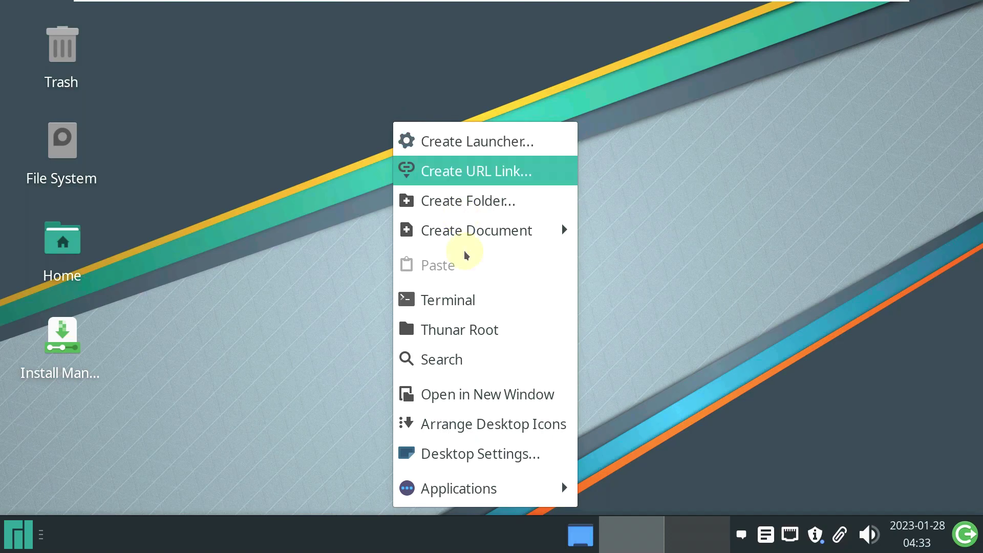
pyautogui.click(473, 457)
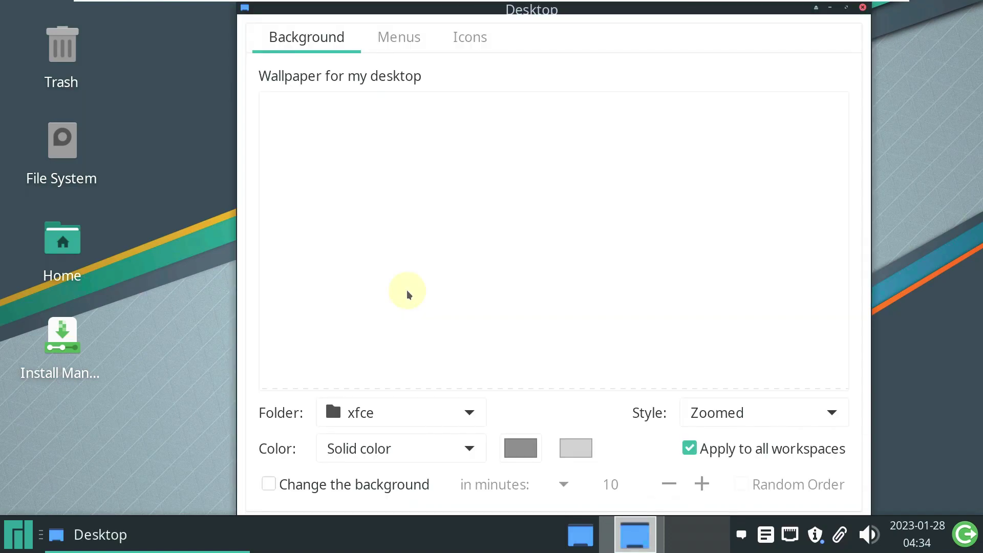
pyautogui.click(438, 407)
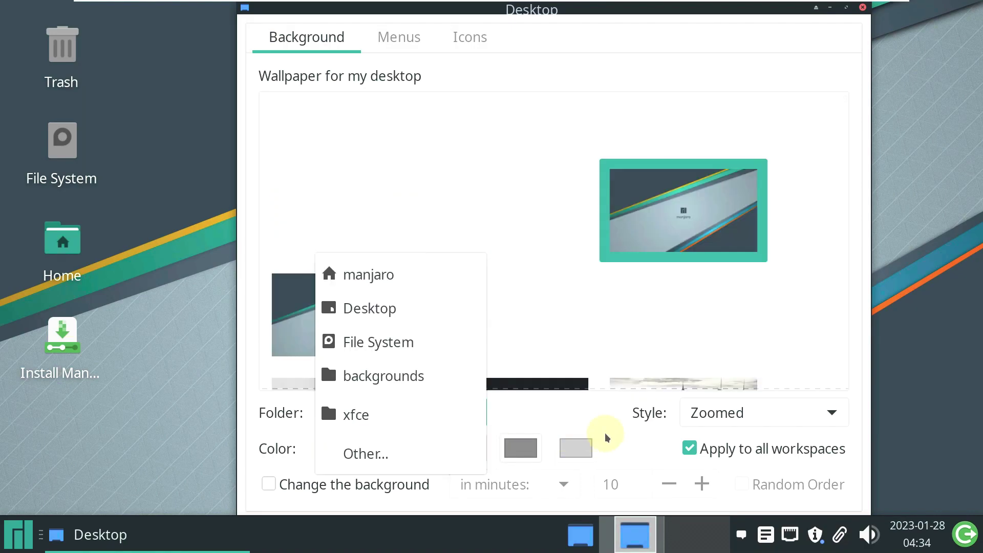
pyautogui.click(592, 410)
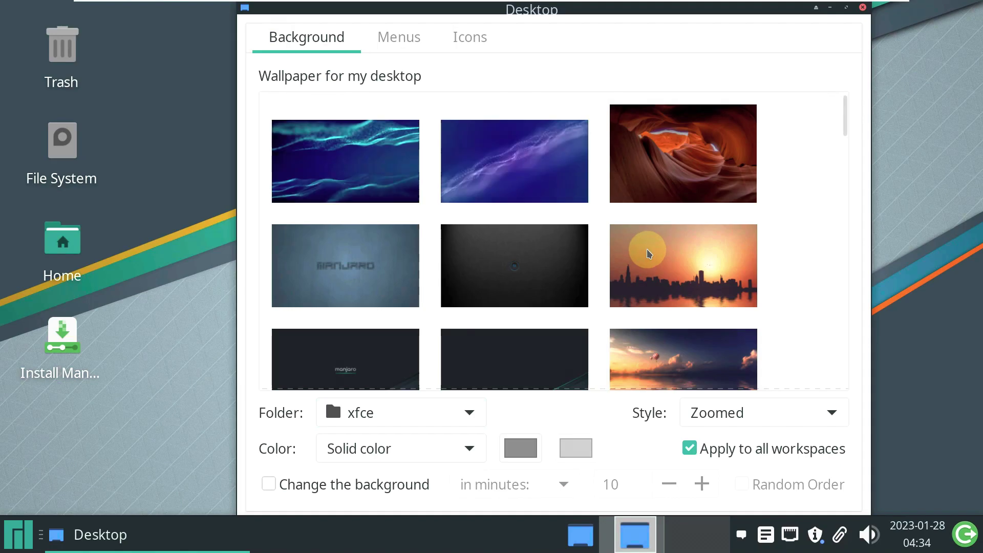
pyautogui.scroll(-10, 648, 254)
pyautogui.scroll(-10, 647, 254)
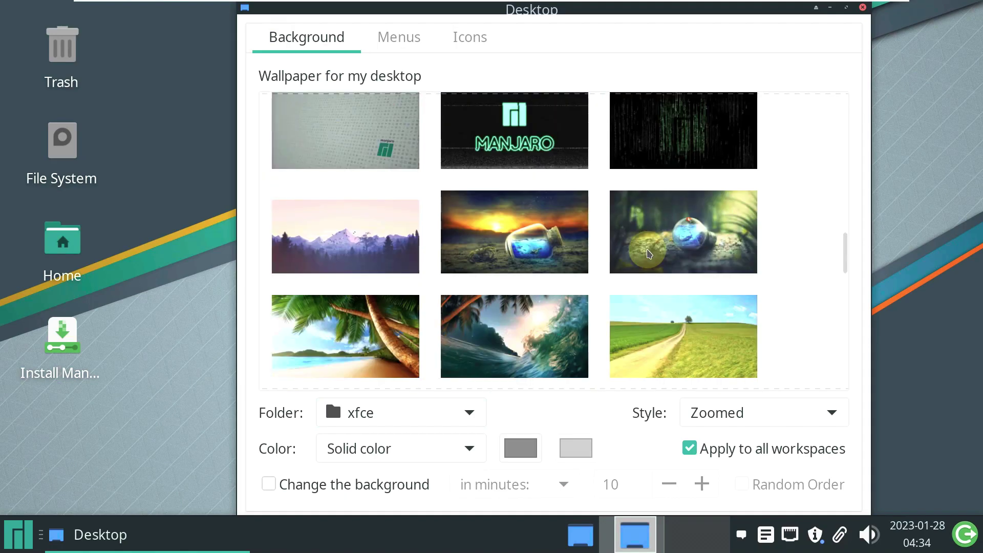
pyautogui.scroll(-5, 649, 254)
pyautogui.scroll(-7, 615, 221)
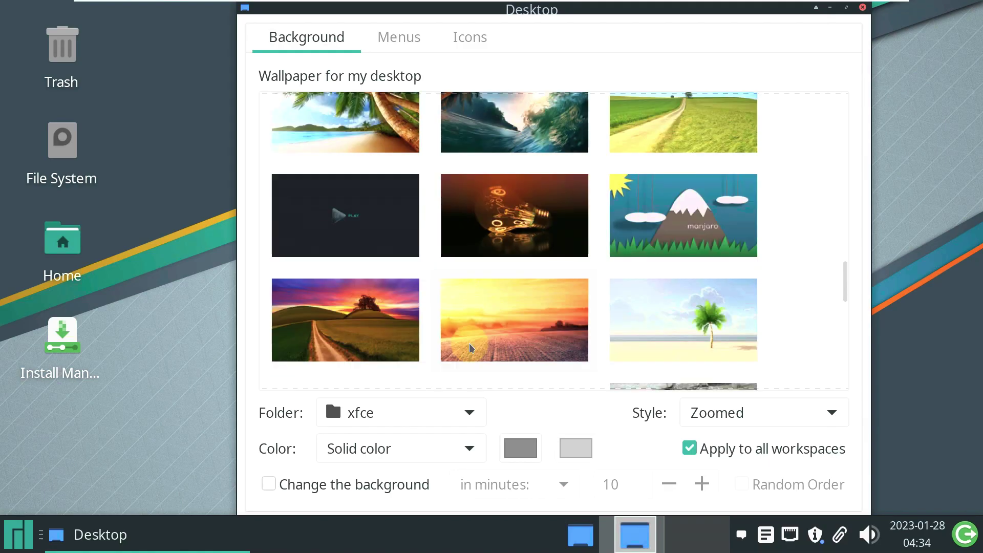
pyautogui.scroll(3, 368, 240)
pyautogui.click(381, 202)
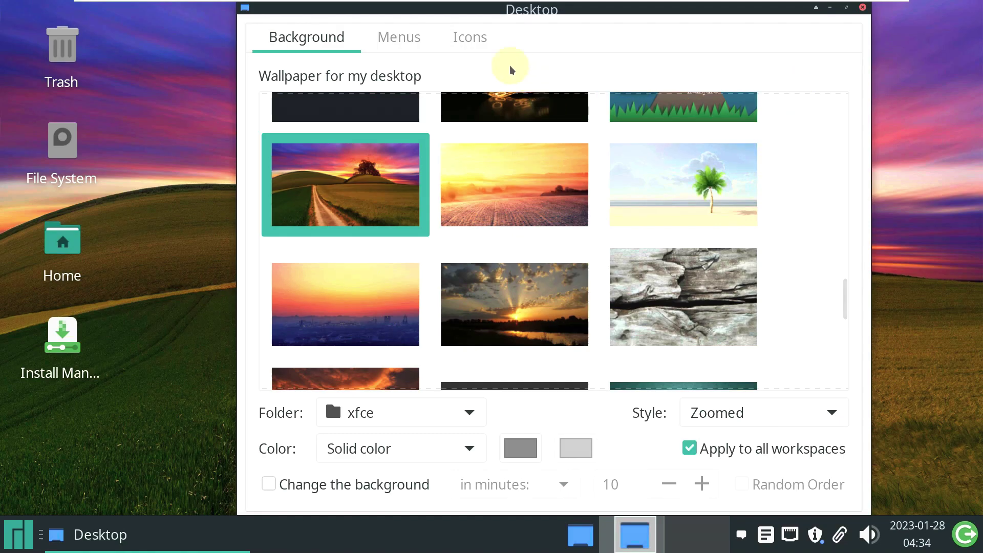
# Look through the desktop's Menus and Icons settings and the backgrounds and manjaro wallpaper folders, and close the desktop settings
pyautogui.click(409, 52)
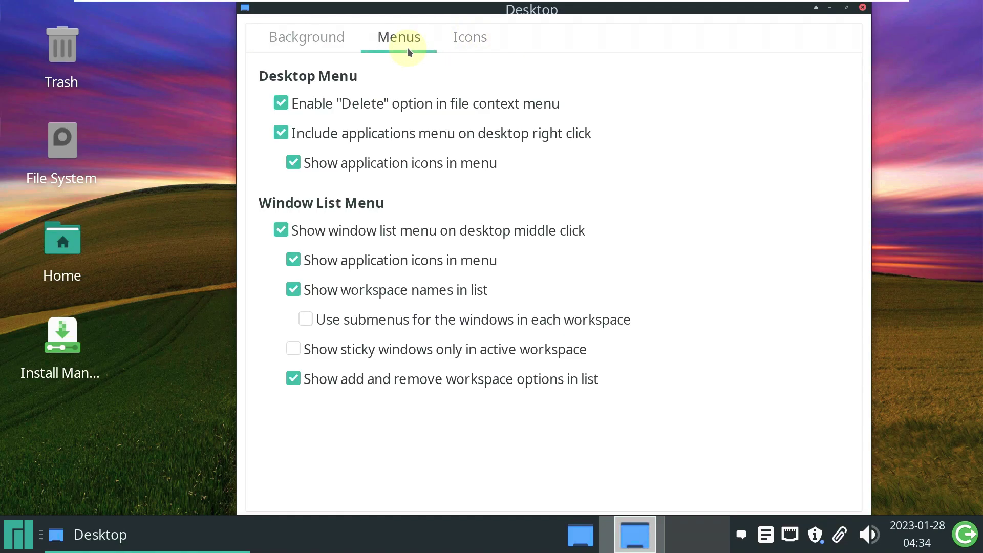
pyautogui.click(454, 45)
pyautogui.click(324, 51)
pyautogui.click(395, 417)
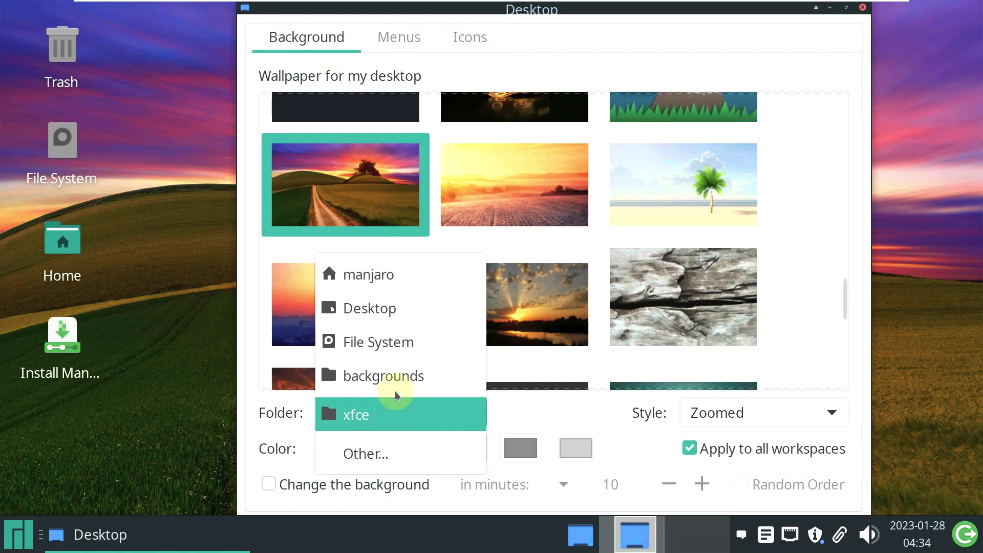
pyautogui.click(397, 379)
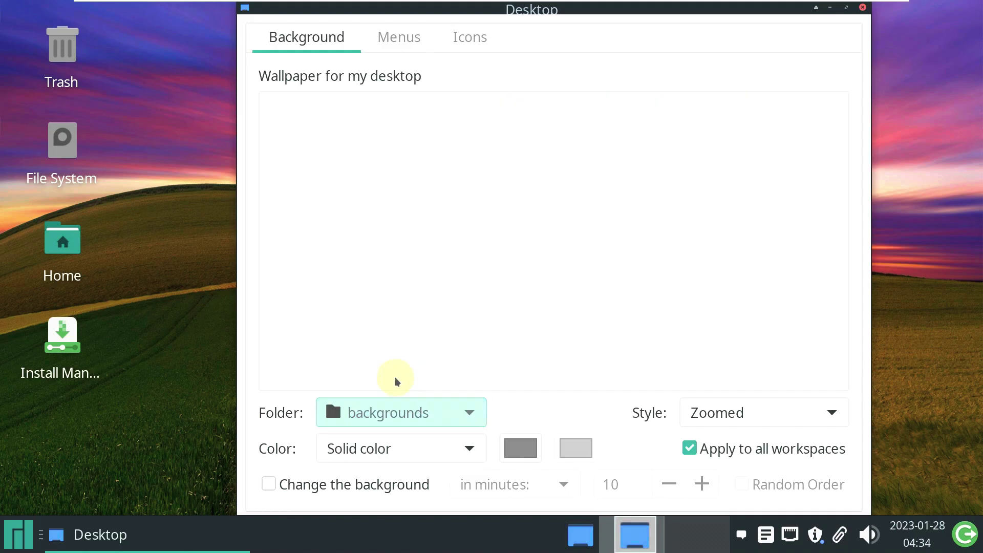
pyautogui.click(420, 421)
pyautogui.click(430, 325)
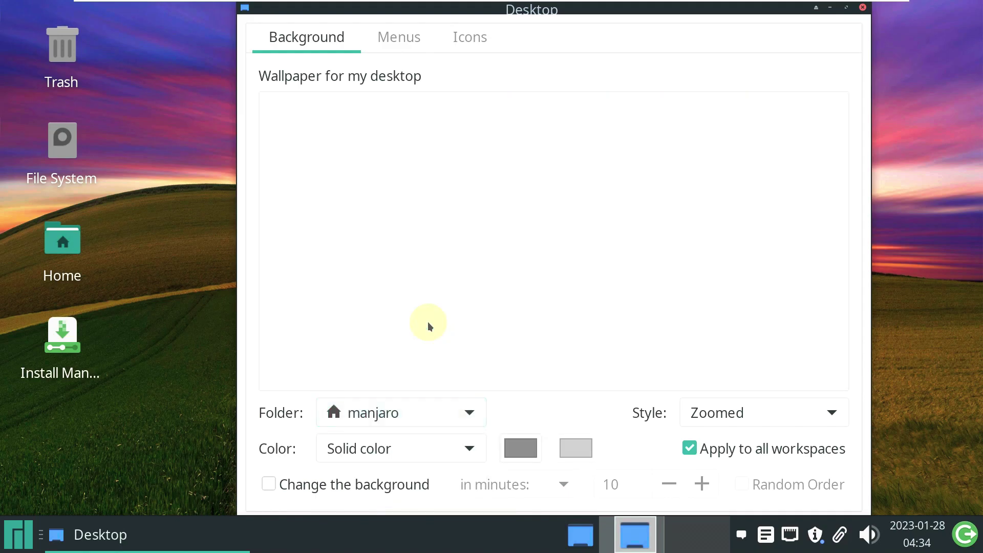
pyautogui.click(862, 9)
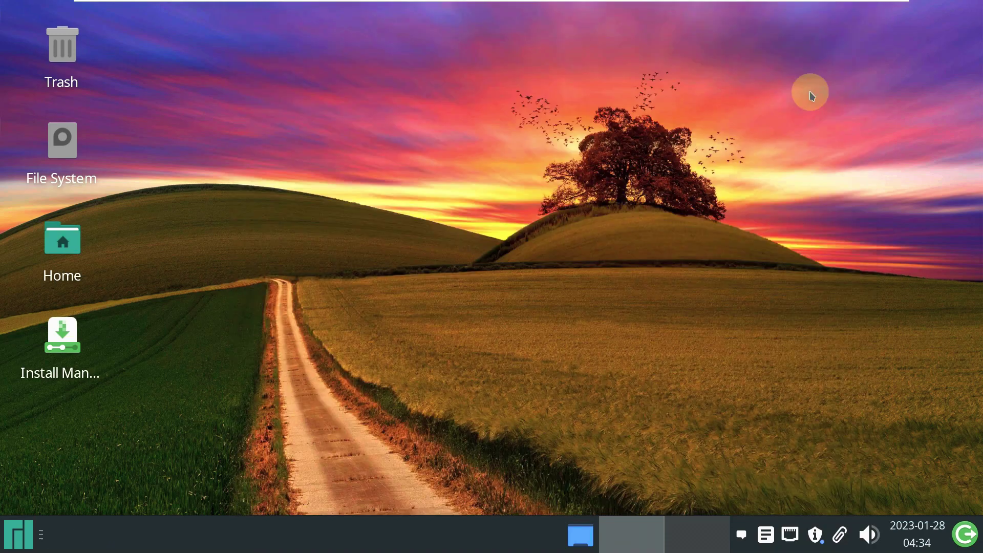
# Launch ONLYOFFICE Desktop Editors and Dictionary from the desktop's Office applications
pyautogui.rightClick(318, 71)
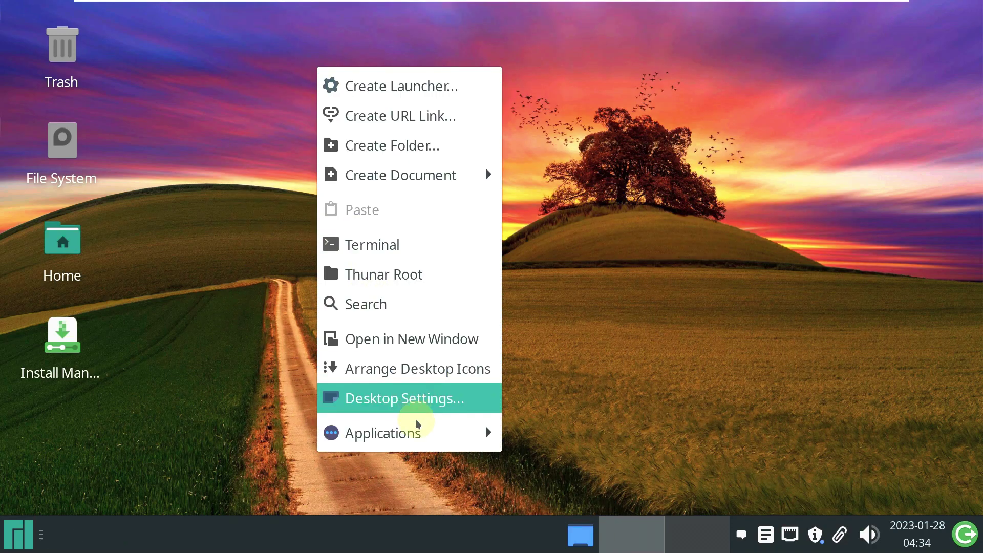
pyautogui.moveTo(423, 428)
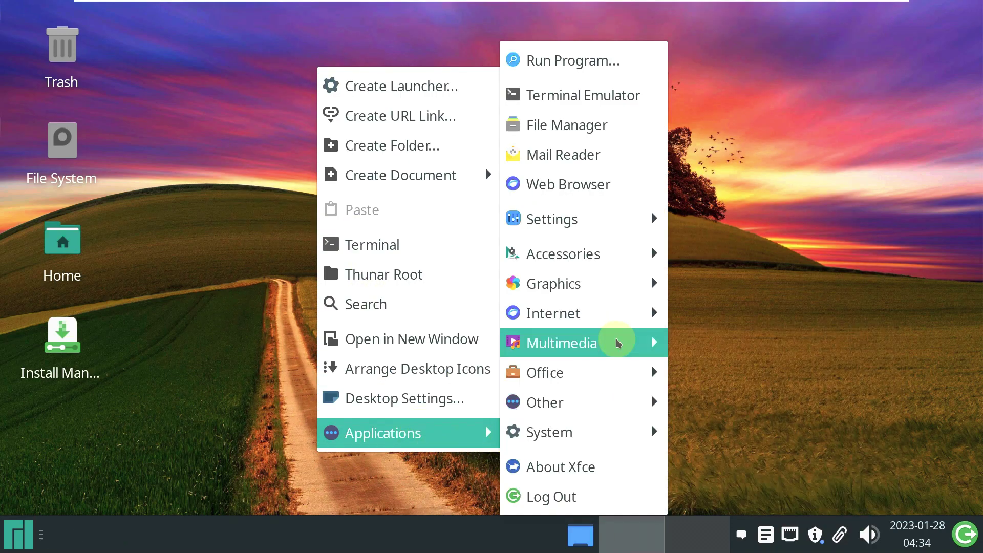
pyautogui.moveTo(621, 370)
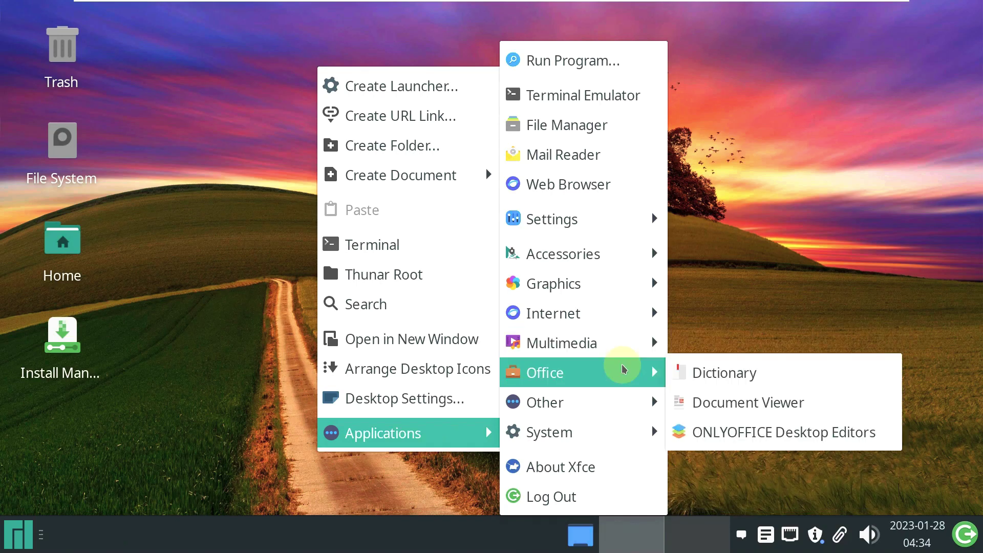
pyautogui.click(746, 425)
pyautogui.rightClick(390, 199)
pyautogui.moveTo(494, 496)
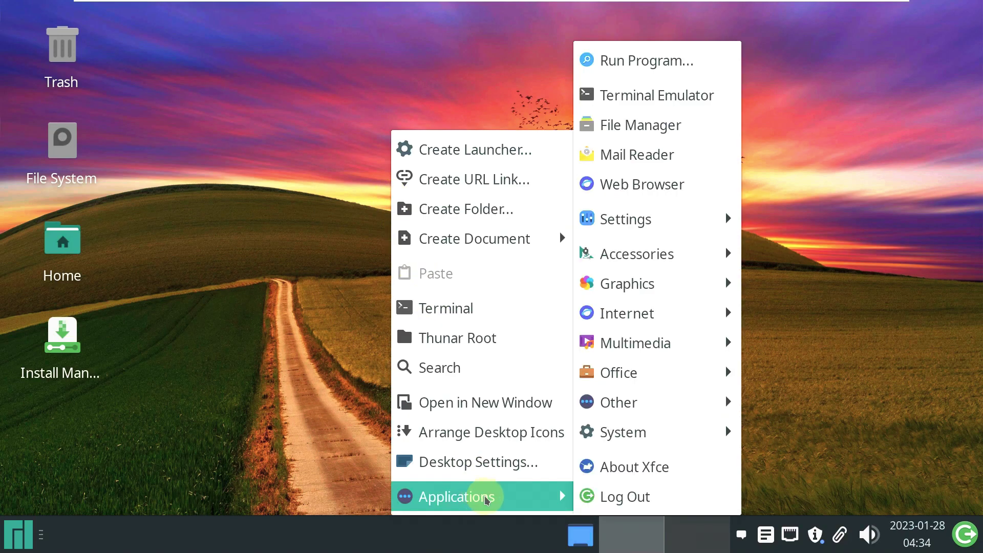
pyautogui.moveTo(622, 377)
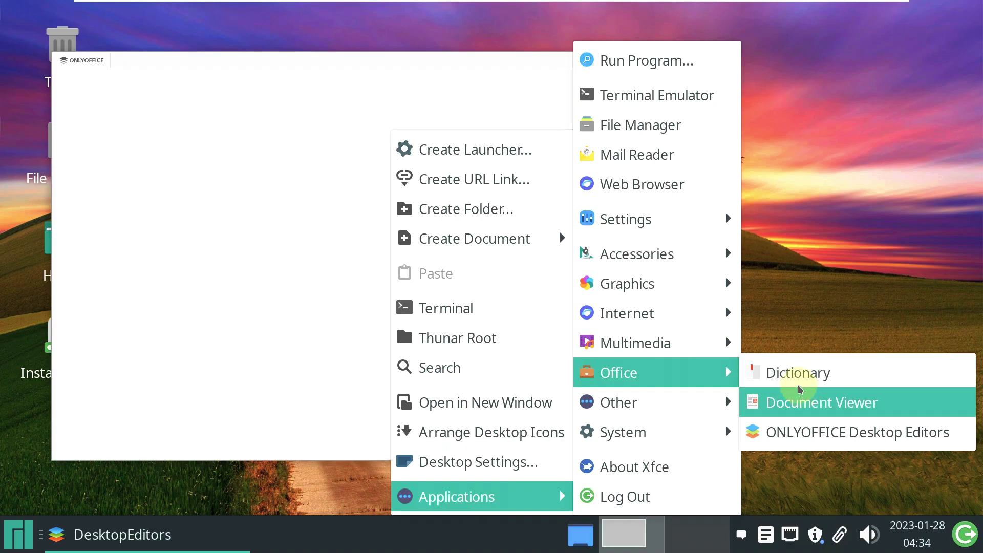
pyautogui.click(799, 376)
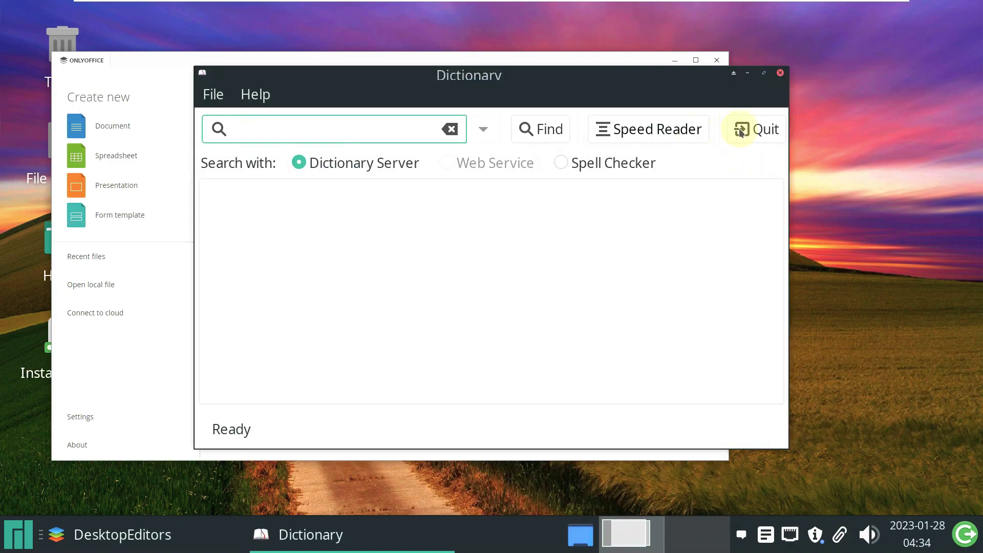
# Look at Dictionary's help commands and close it, and check ONLYOFFICE's version in its About information before closing it
pyautogui.click(255, 94)
pyautogui.click(276, 131)
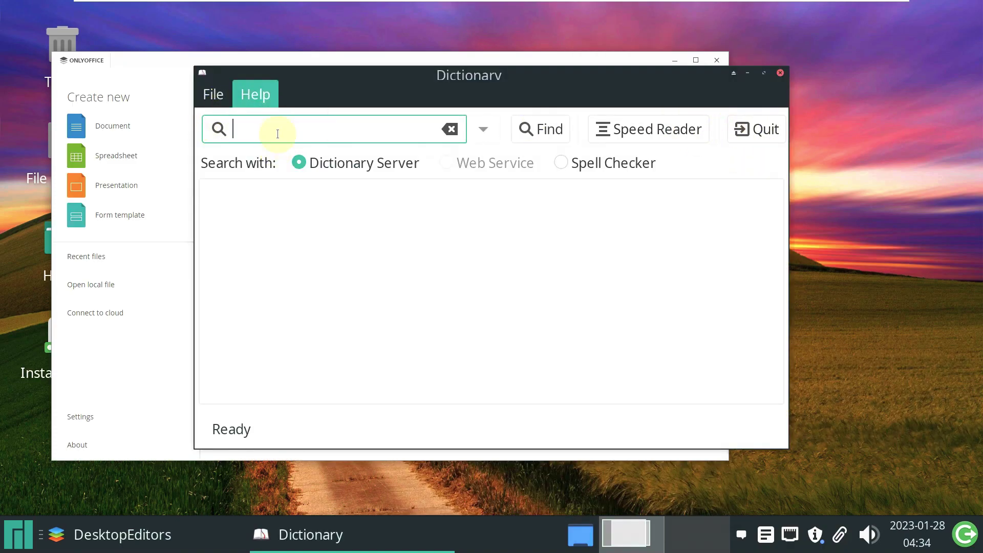
pyautogui.click(656, 380)
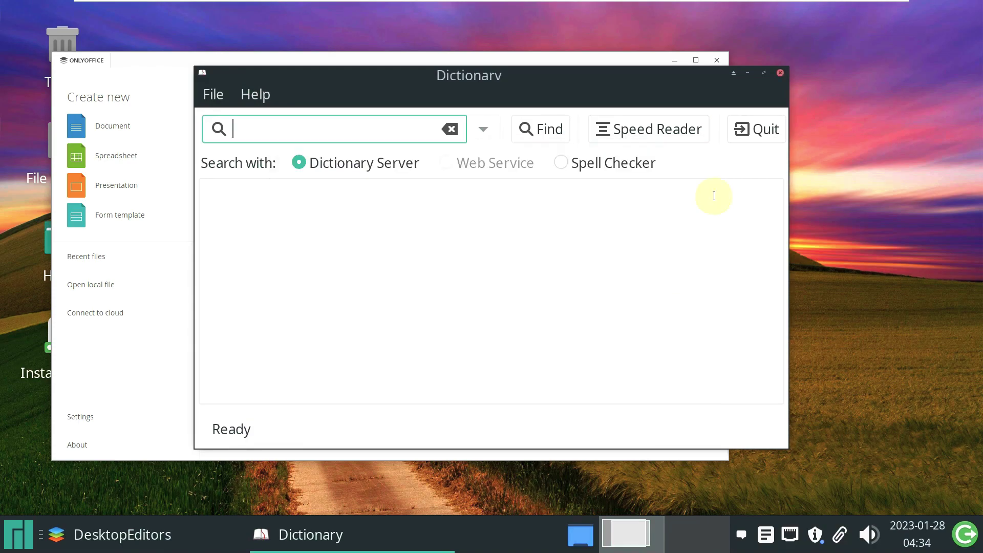
pyautogui.click(781, 73)
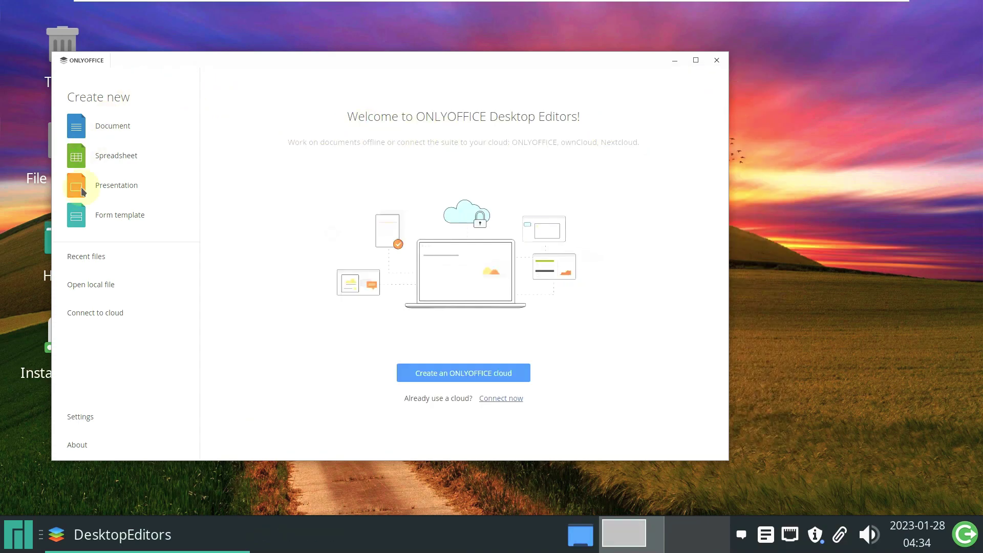
pyautogui.click(96, 445)
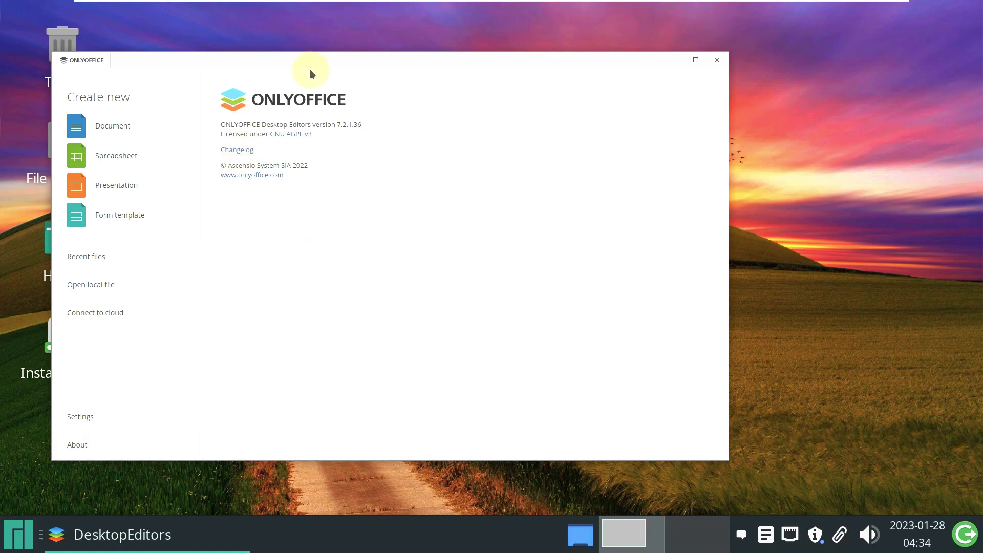
pyautogui.click(717, 60)
# Launch SnapperGUI from the desktop's Other applications
pyautogui.rightClick(314, 132)
pyautogui.moveTo(384, 494)
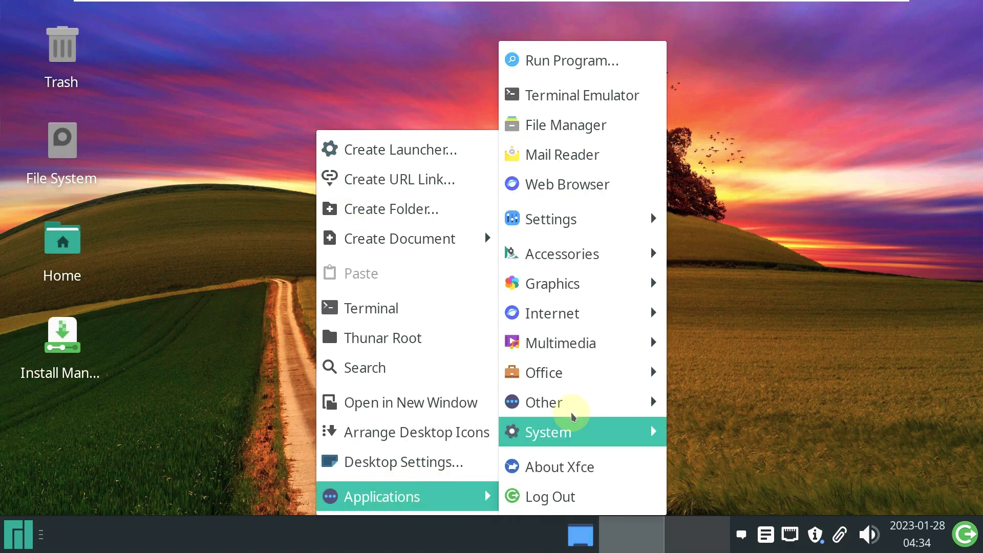
pyautogui.moveTo(589, 402)
pyautogui.click(681, 402)
# Launch Timeshift from the desktop's System applications
pyautogui.rightClick(328, 161)
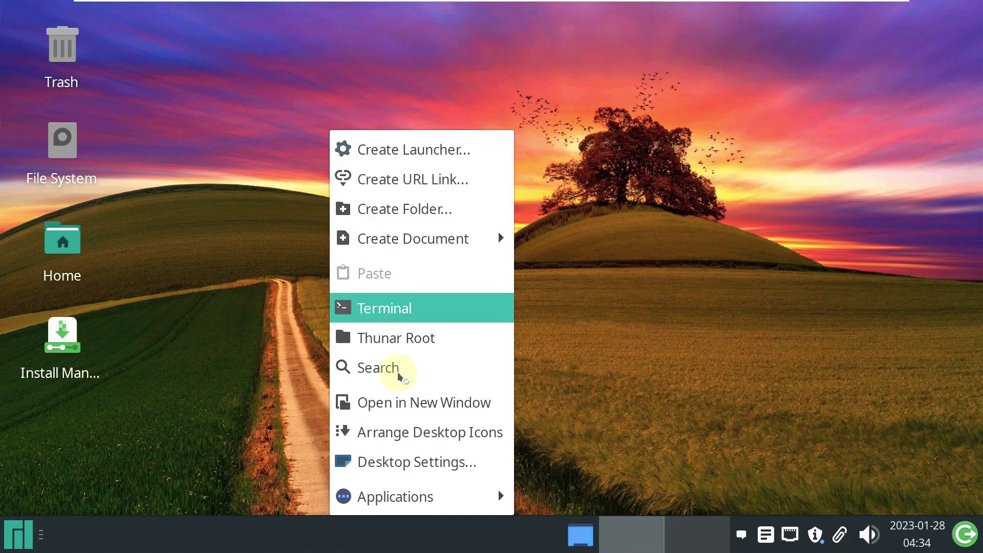
pyautogui.moveTo(415, 496)
pyautogui.moveTo(582, 425)
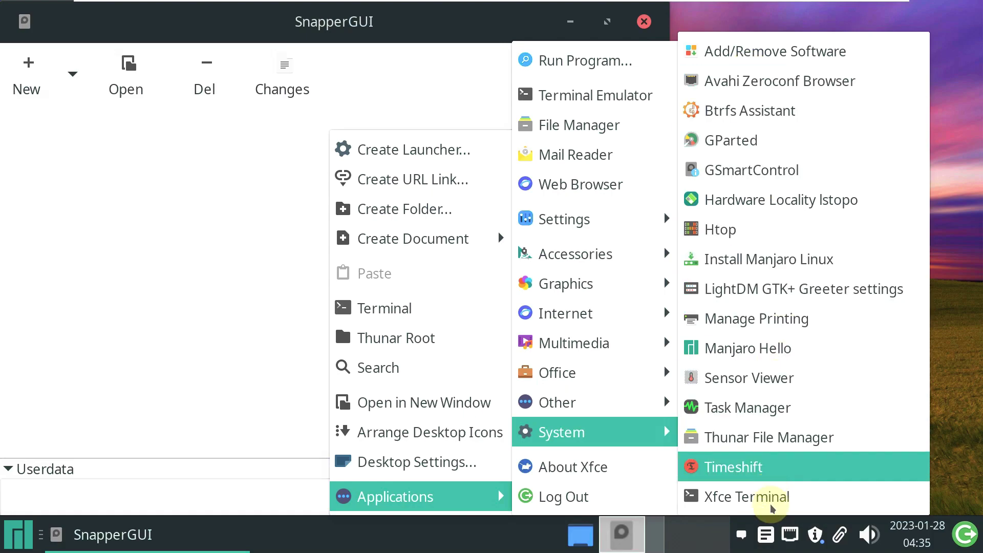
pyautogui.click(812, 466)
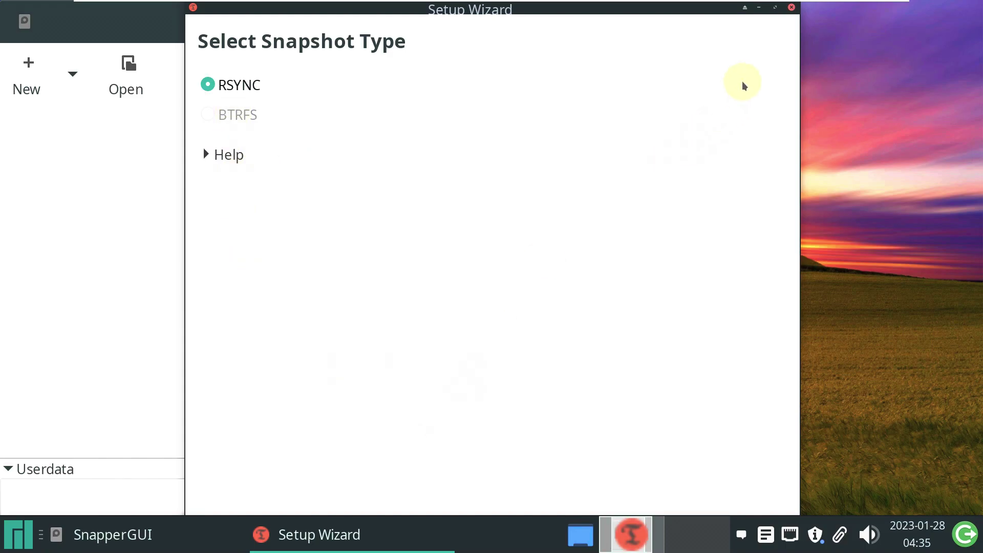
# Read the RSYNC snapshot help in Timeshift's setup wizard, and close the wizard
pyautogui.click(207, 156)
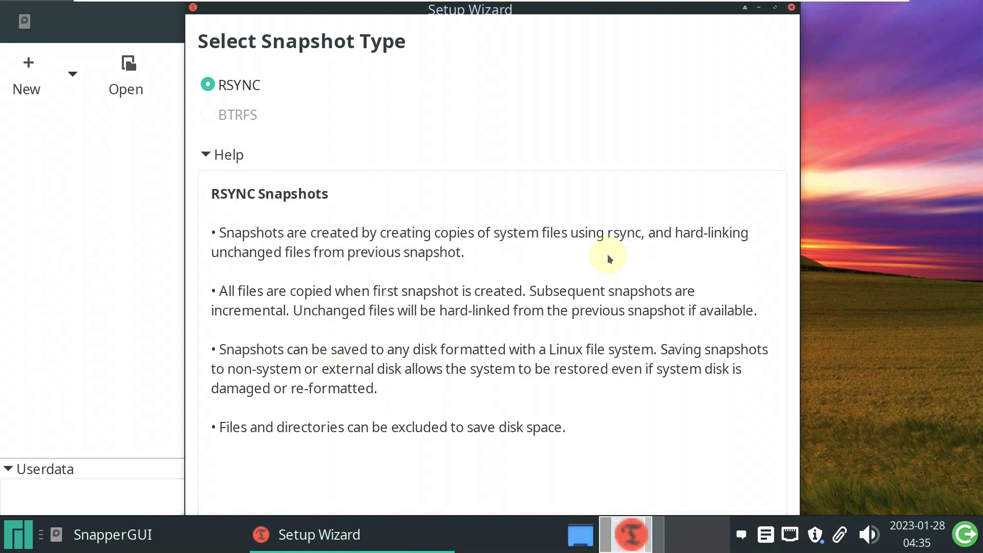
pyautogui.click(207, 157)
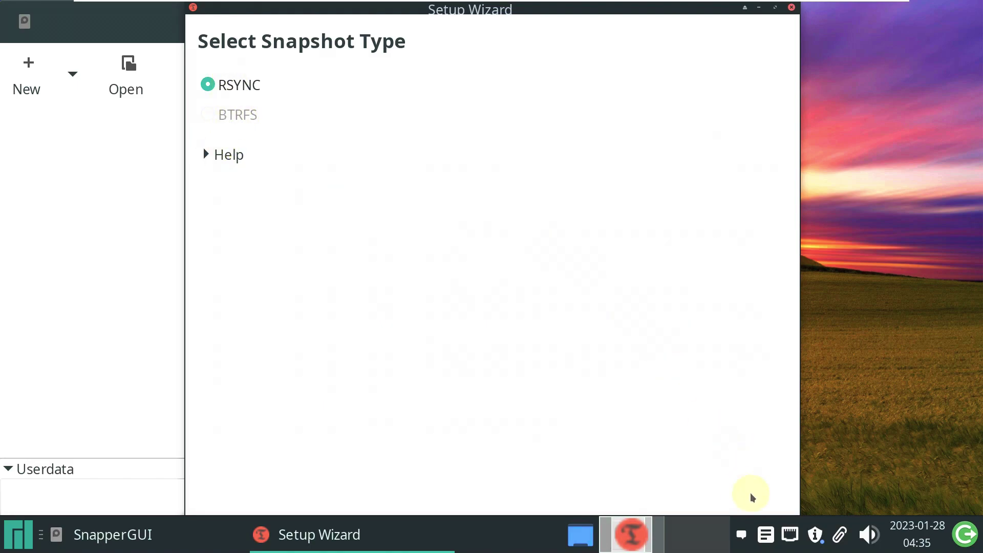
pyautogui.click(792, 7)
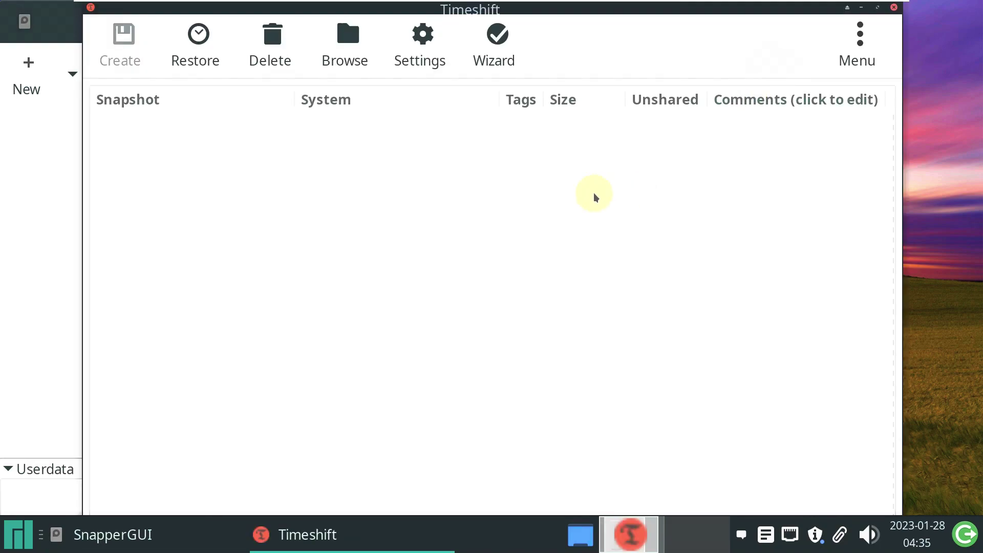
# Open Timeshift's About information and highlight its version number
pyautogui.click(854, 56)
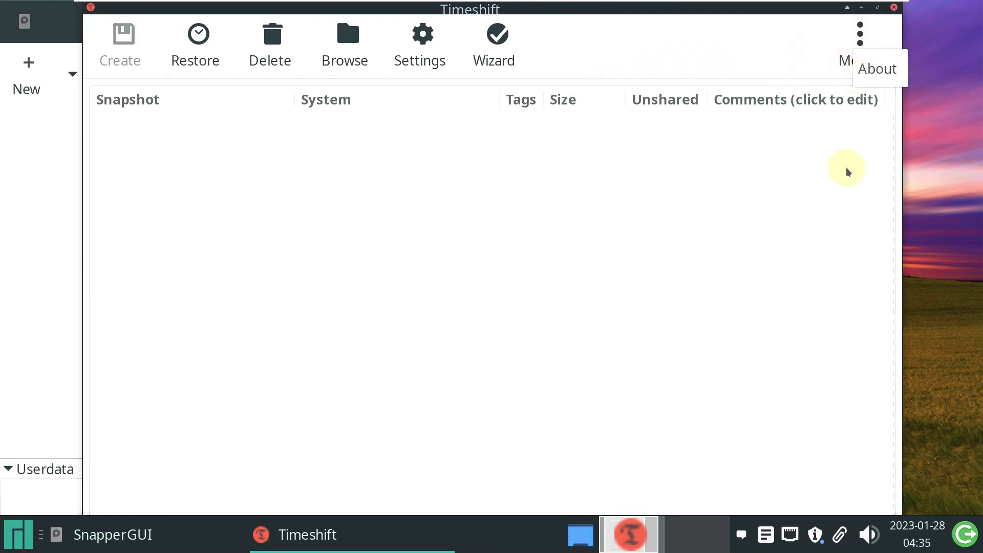
pyautogui.click(865, 79)
pyautogui.doubleClick(498, 342)
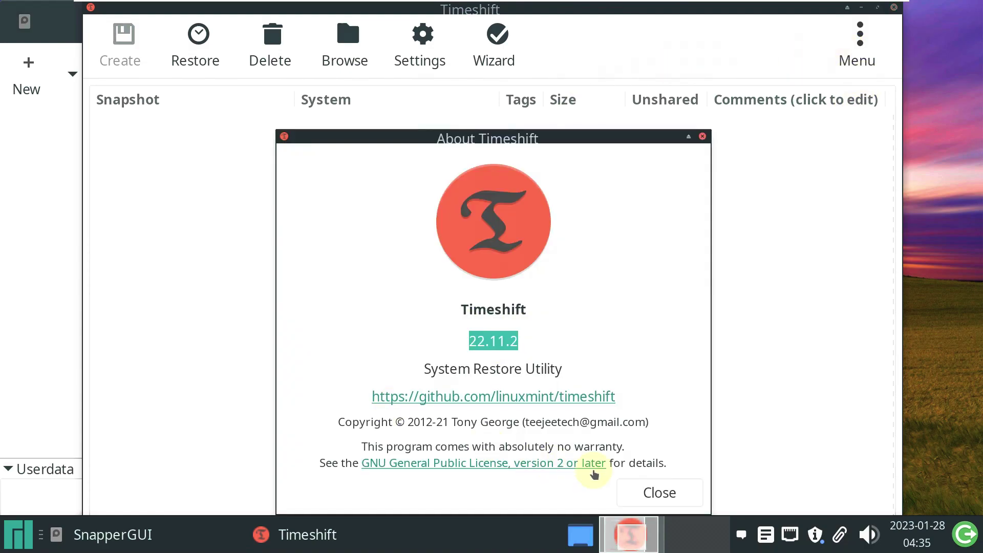
# Close Timeshift's About information, and close both Timeshift and SnapperGUI
pyautogui.click(646, 492)
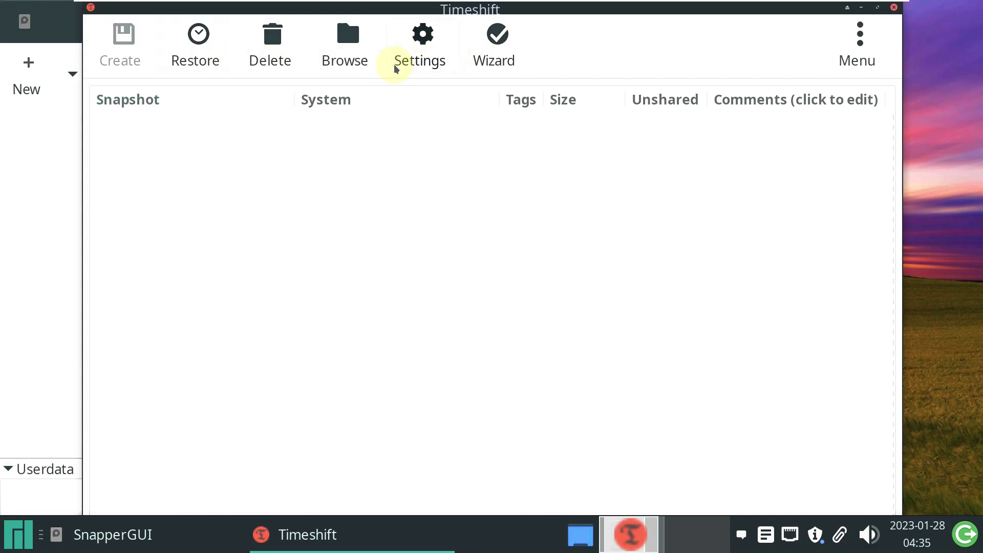
pyautogui.click(894, 8)
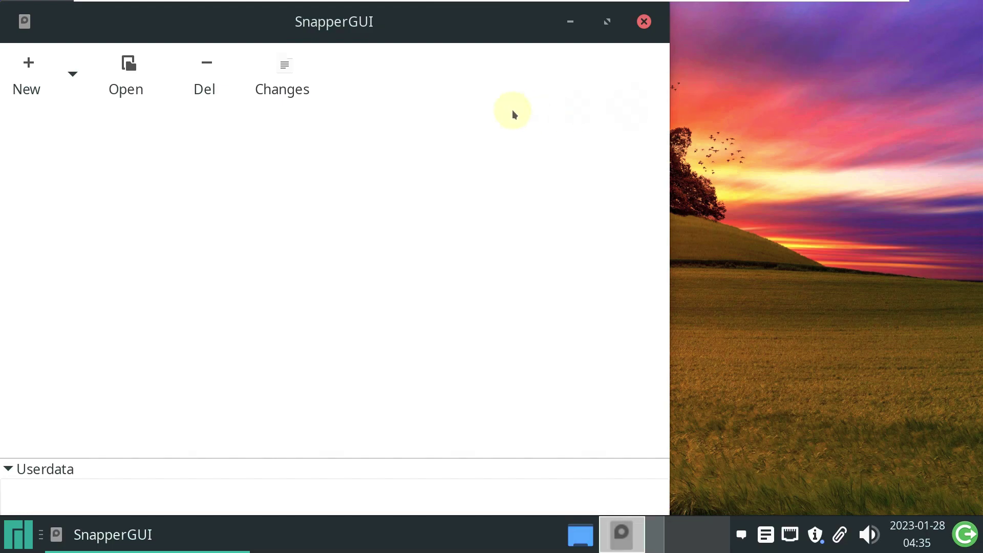
pyautogui.click(644, 22)
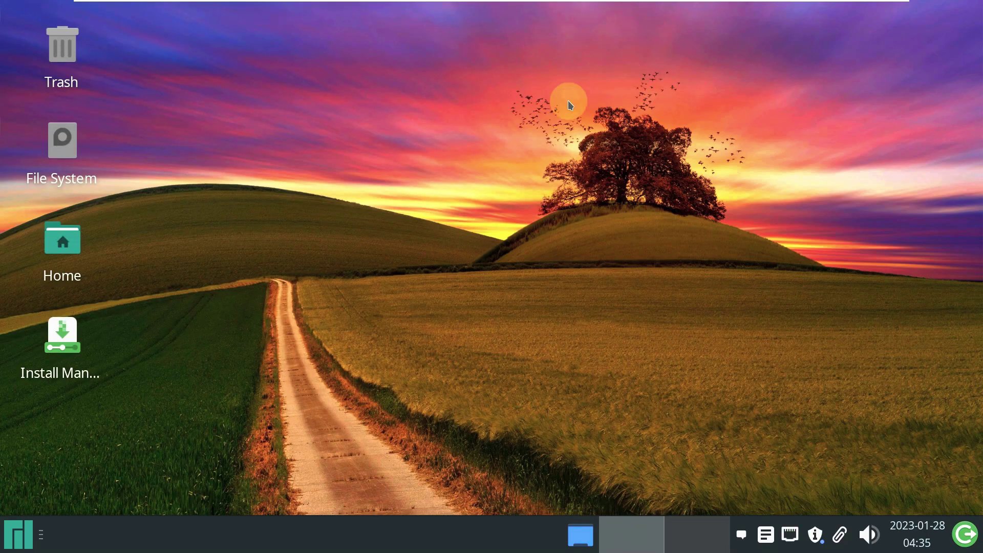
# Launch Firefox from the desktop's Internet applications
pyautogui.click(6, 546)
pyautogui.click(289, 251)
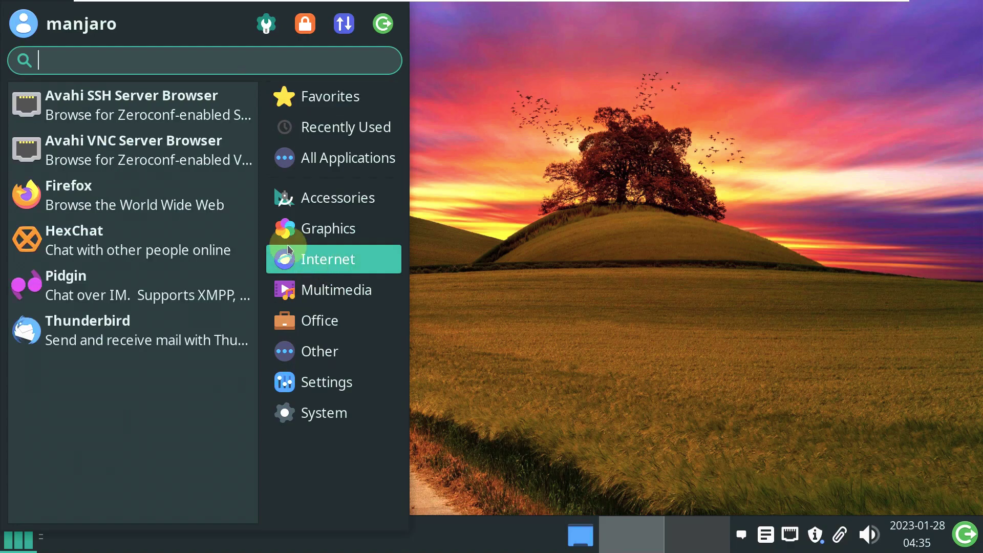
pyautogui.click(221, 205)
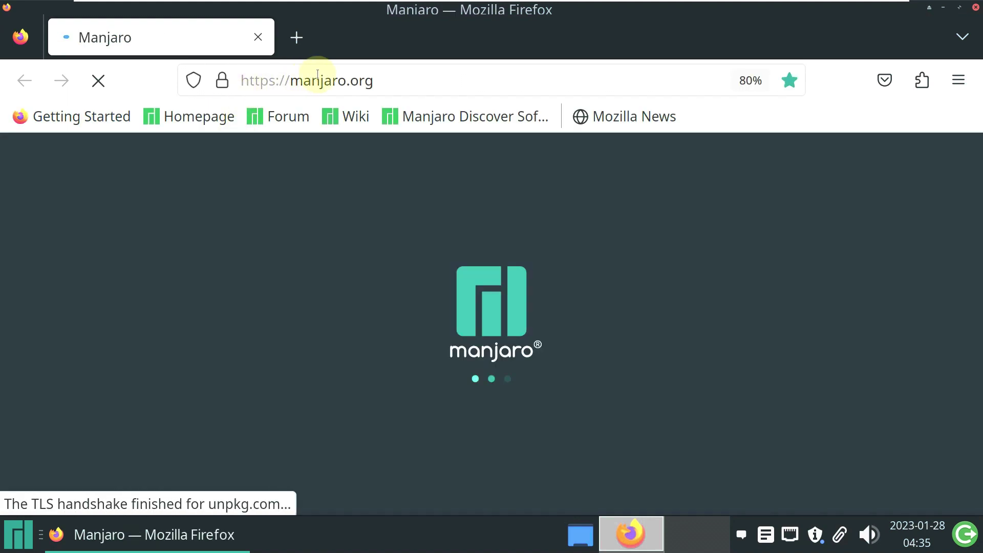
# Replace the Manjaro page with a new tab, load youtube.com/9to5linux in it, and dismiss the data-sharing notice
pyautogui.click(297, 38)
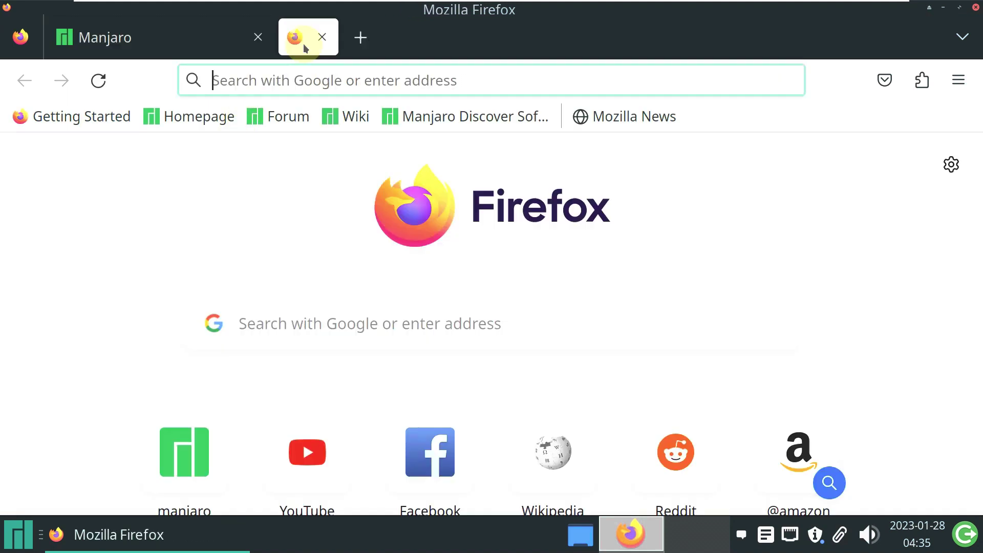
pyautogui.click(265, 38)
pyautogui.click(300, 81)
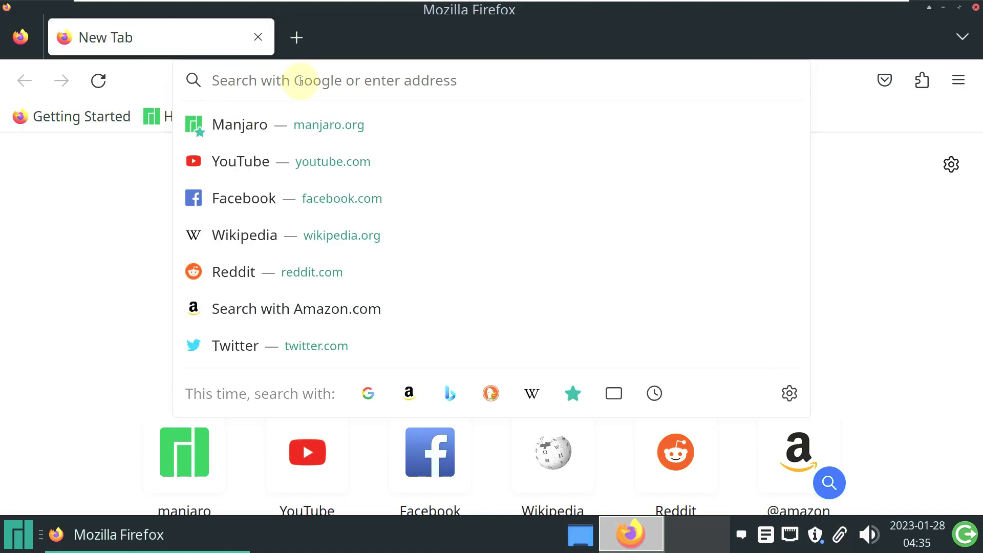
pyautogui.write('youtube.com/9to5linux')
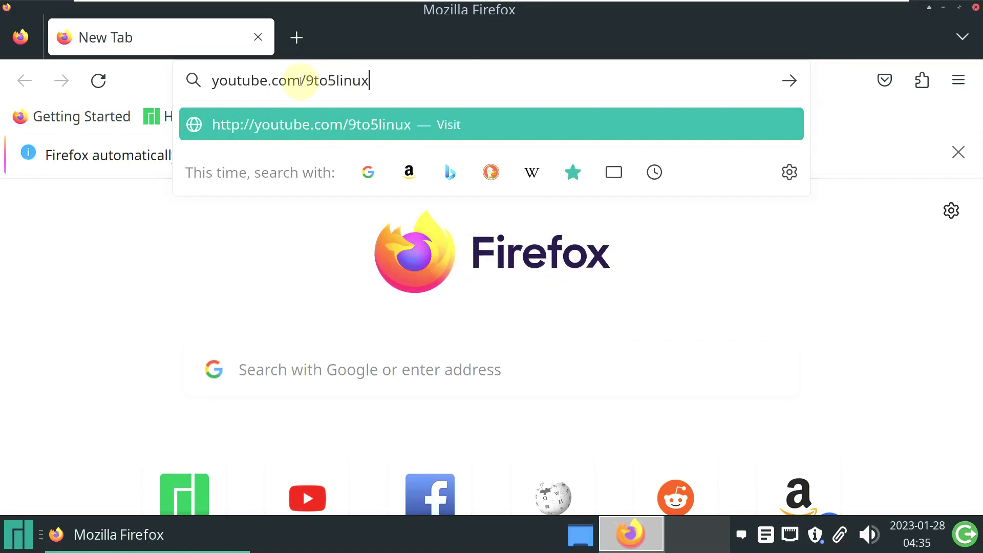
pyautogui.press('Return')
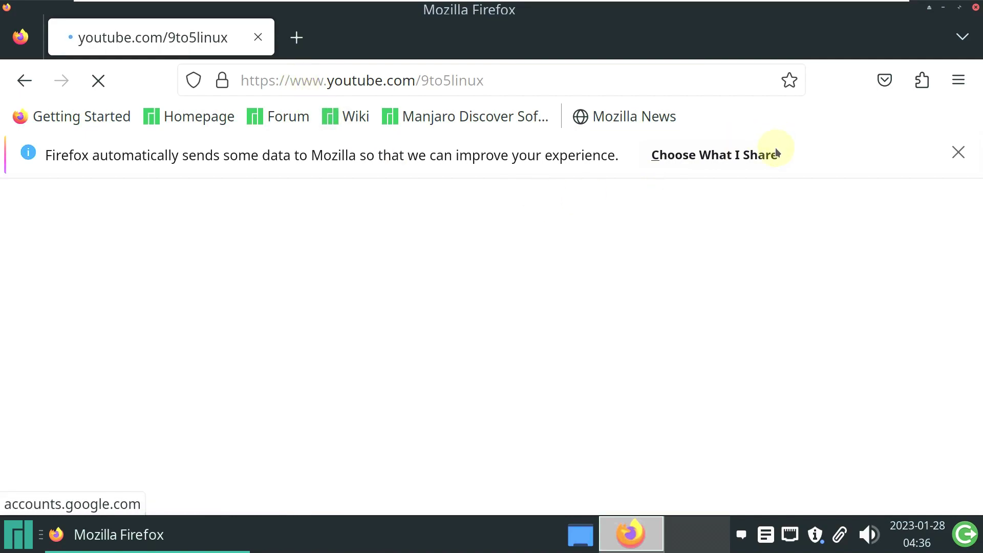
pyautogui.click(953, 156)
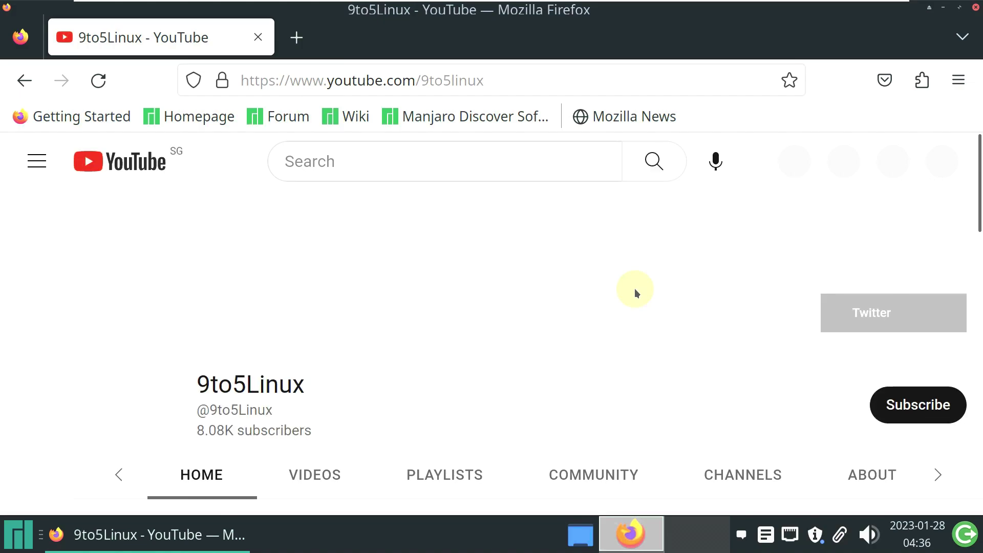
# Open the 9to5Linux channel's About page, read its description, and highlight the subscribe line and the schedule below it
pyautogui.scroll(-5, 619, 296)
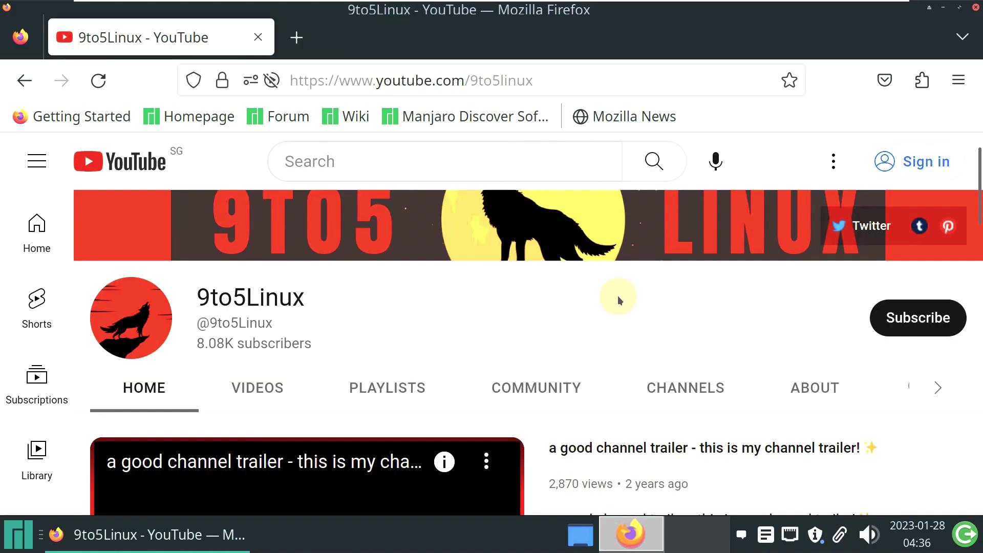
pyautogui.scroll(5, 618, 294)
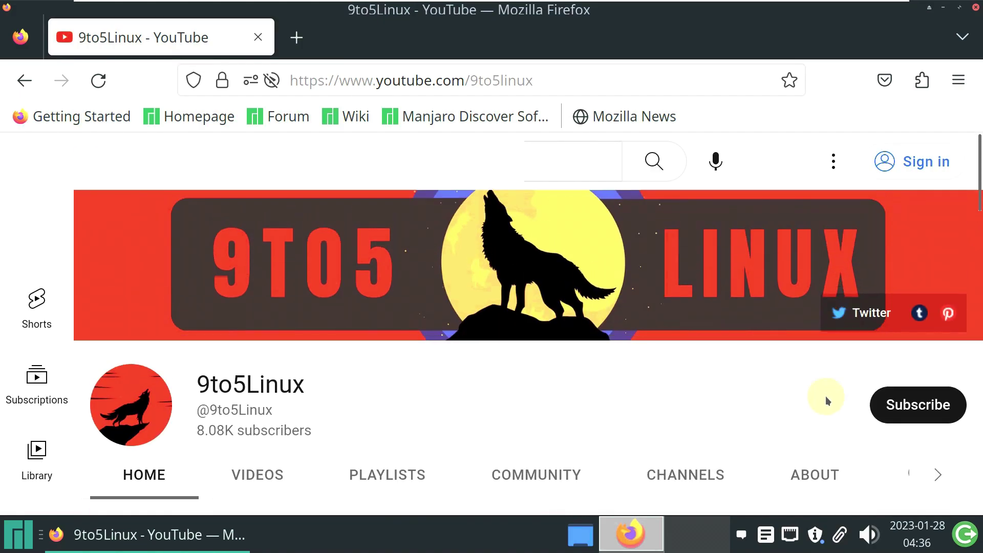
pyautogui.click(821, 473)
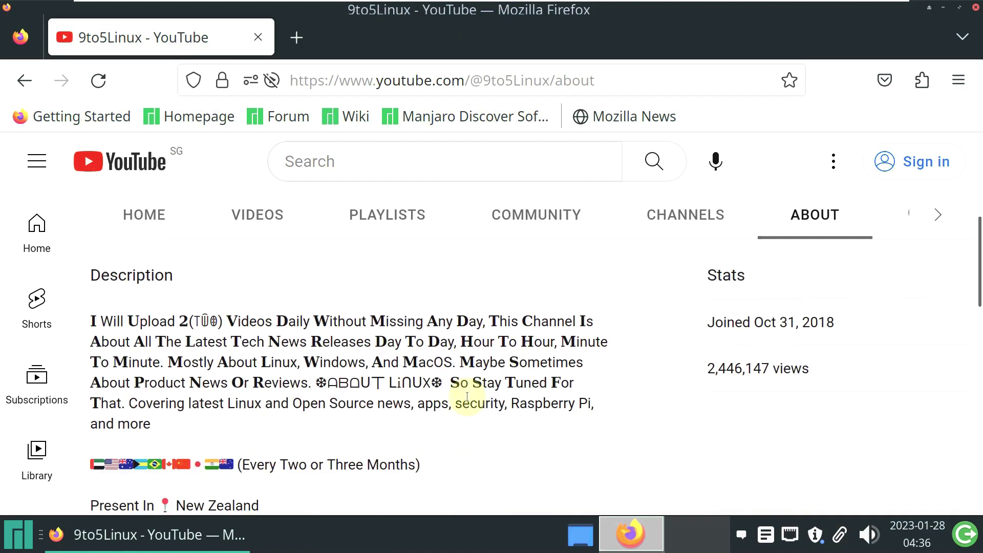
pyautogui.moveTo(484, 323)
pyautogui.mouseDown()
pyautogui.moveTo(81, 340)
pyautogui.moveTo(92, 321)
pyautogui.moveTo(512, 313)
pyautogui.moveTo(487, 316)
pyautogui.mouseUp()
pyautogui.scroll(-8, 487, 316)
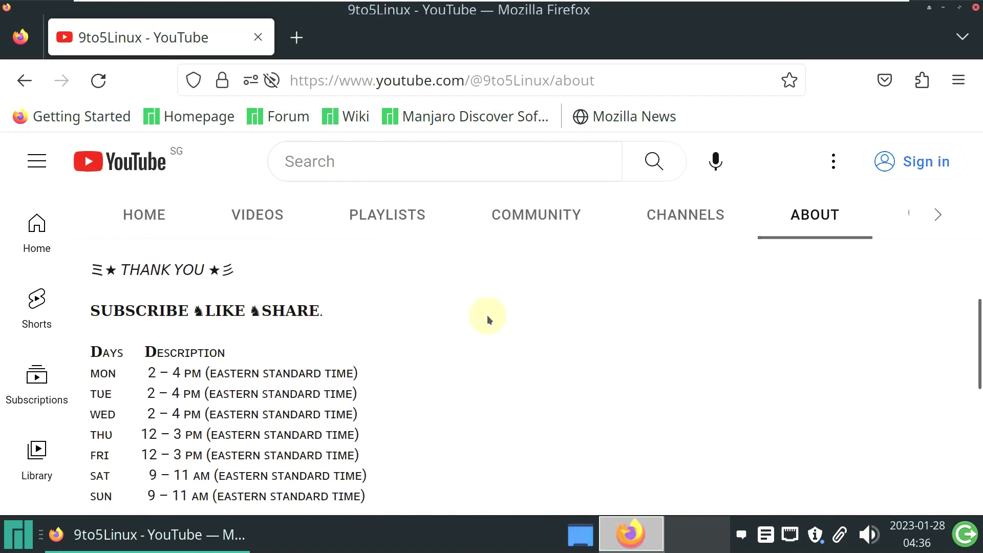
pyautogui.scroll(3, 380, 302)
pyautogui.moveTo(93, 309); pyautogui.dragTo(368, 400)
pyautogui.scroll(-3, 340, 395)
# Open the full Linux playlist from the channel's playlists, highlight its channel name and video count, and look through its videos
pyautogui.click(388, 213)
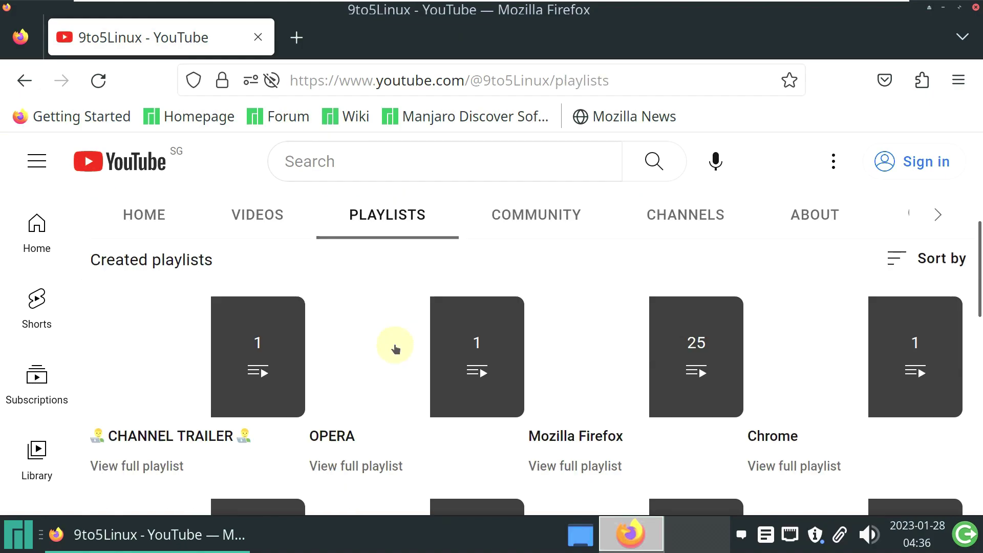
pyautogui.scroll(-3, 394, 348)
pyautogui.scroll(-3, 395, 349)
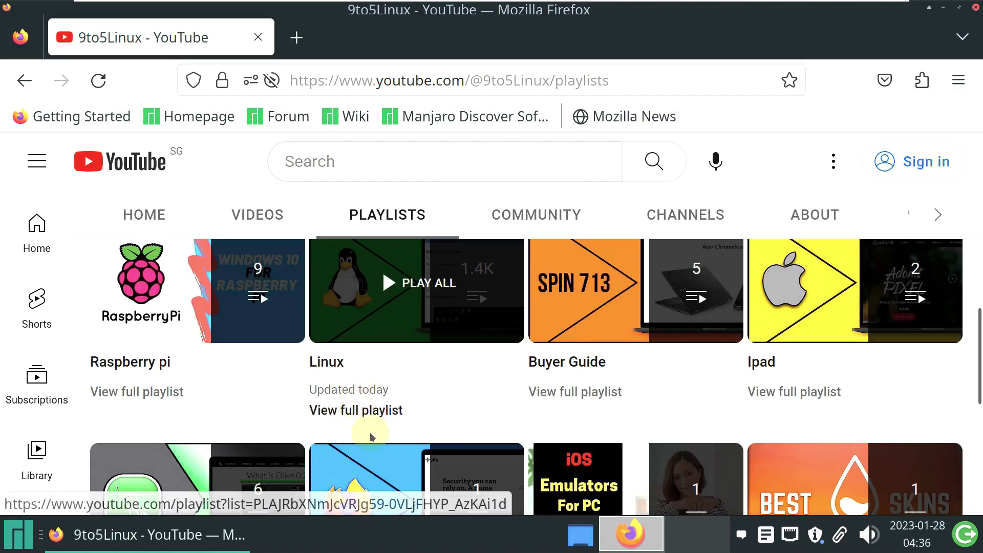
pyautogui.click(363, 414)
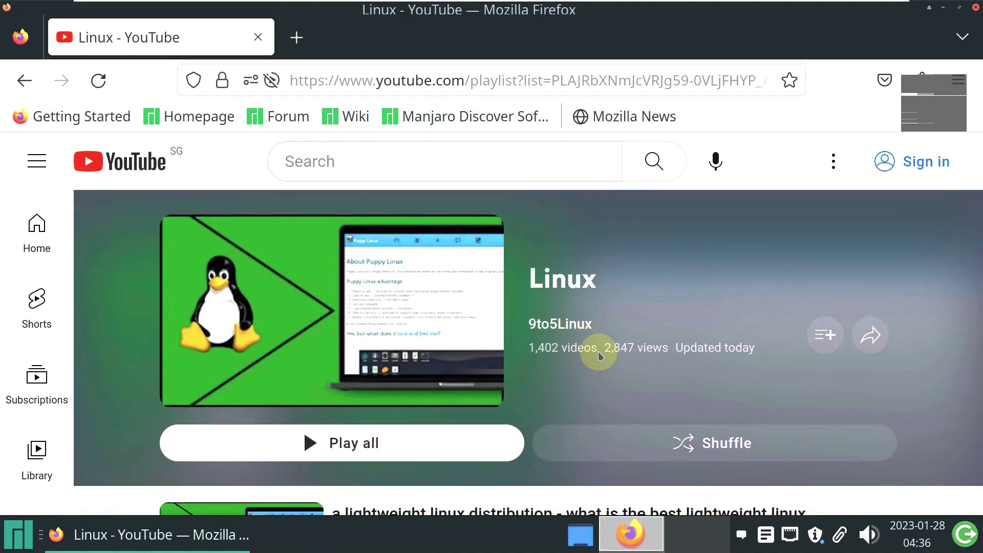
pyautogui.moveTo(598, 351); pyautogui.dragTo(531, 330)
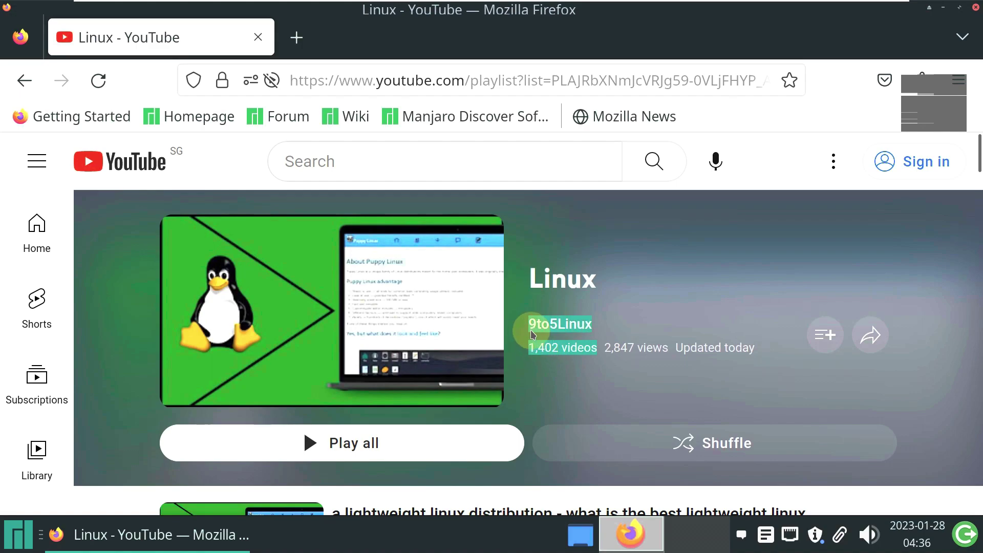
pyautogui.scroll(-10, 569, 325)
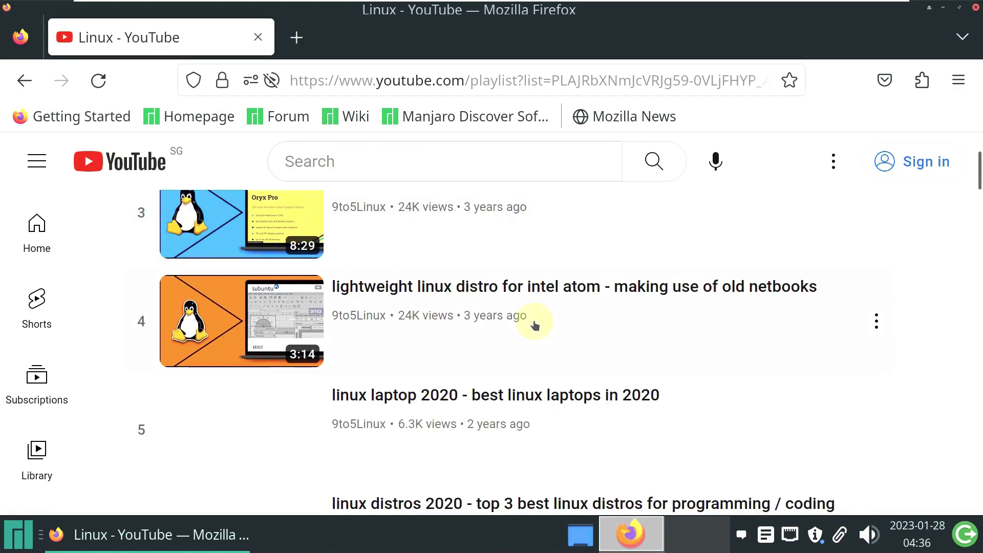
pyautogui.scroll(10, 739, 340)
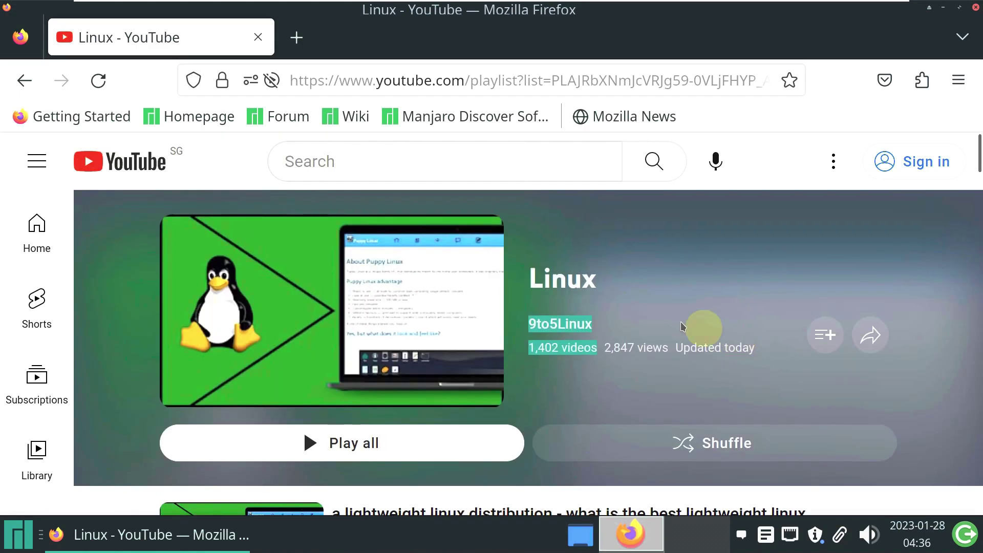
# Return to the channel's playlists, and reopen its About page to review the description
pyautogui.click(23, 80)
pyautogui.scroll(8, 731, 333)
pyautogui.scroll(-3, 707, 410)
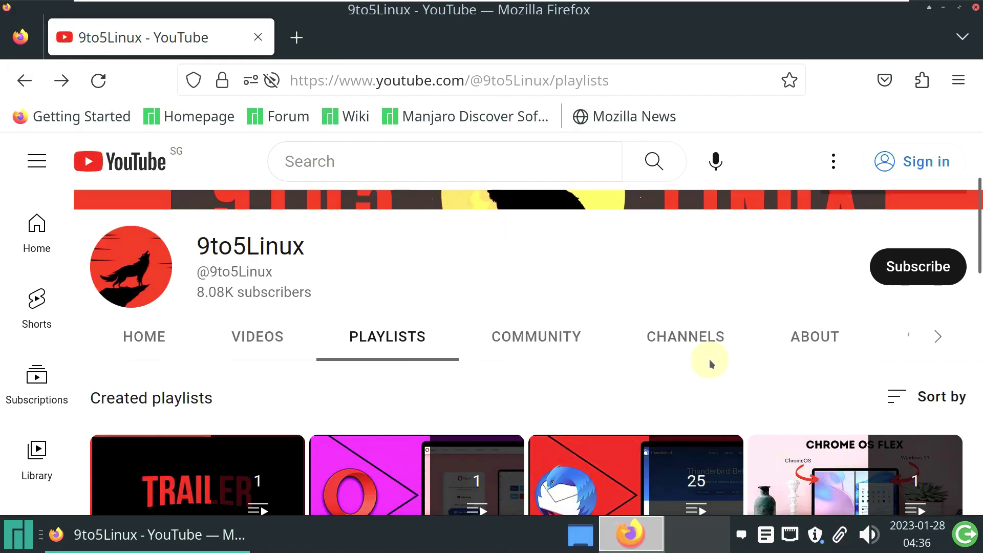
pyautogui.click(804, 343)
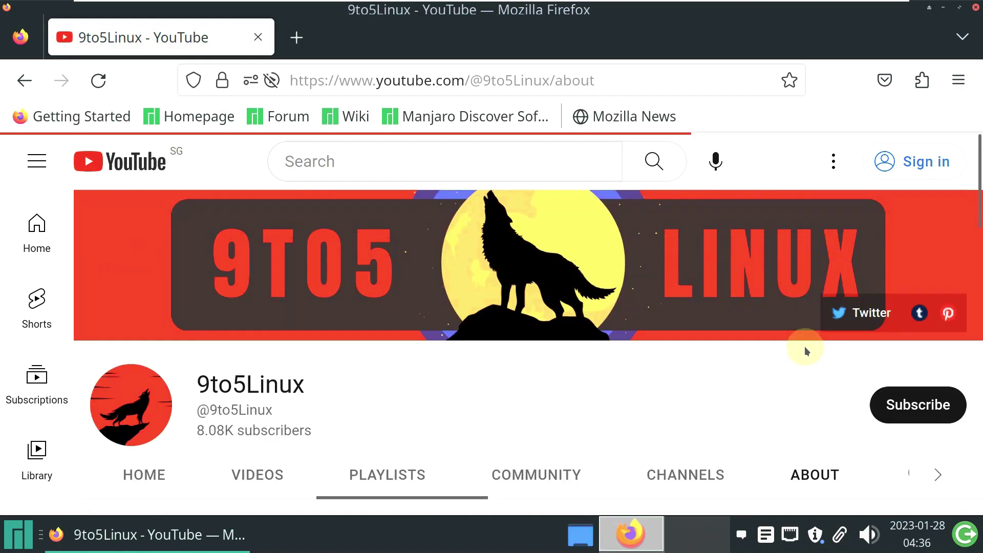
pyautogui.scroll(-9, 588, 291)
pyautogui.scroll(6, 469, 333)
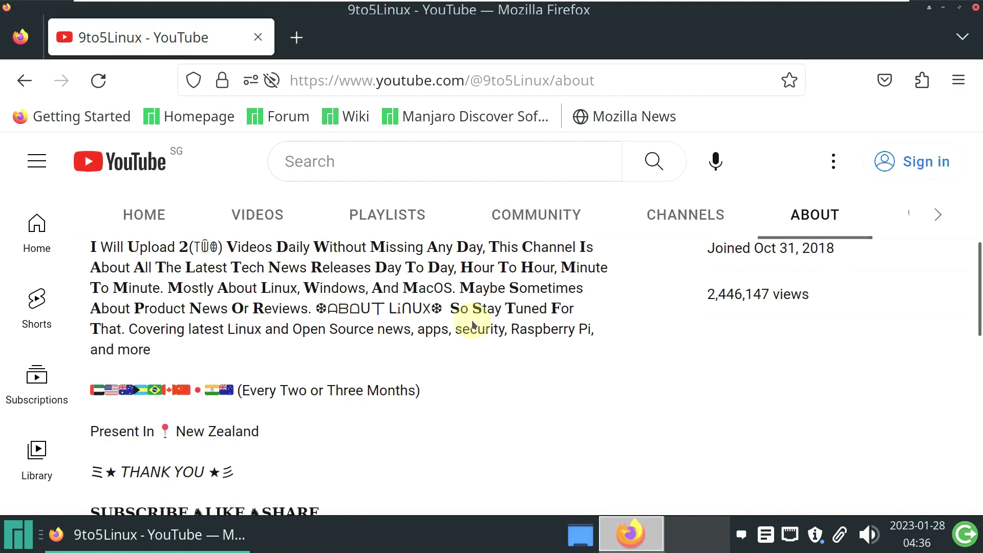
pyautogui.scroll(3, 471, 321)
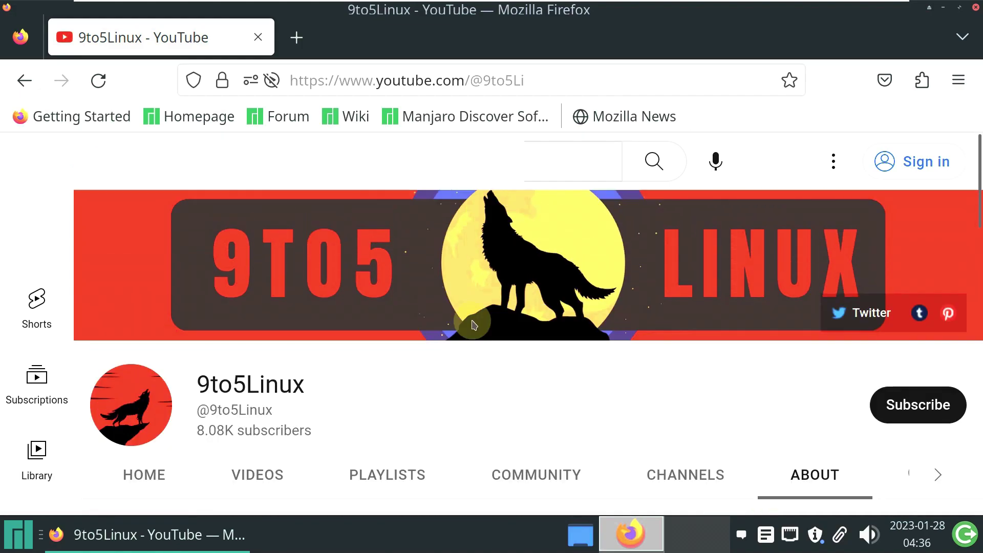
# Search within the 9to5Linux channel for "manjaro"
pyautogui.scroll(-3, 470, 320)
pyautogui.click(933, 341)
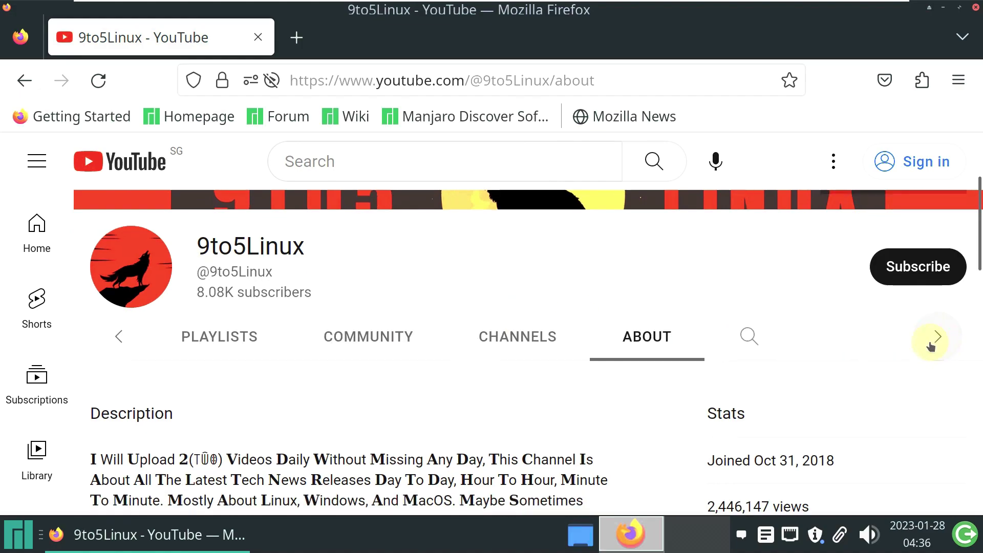
pyautogui.click(748, 336)
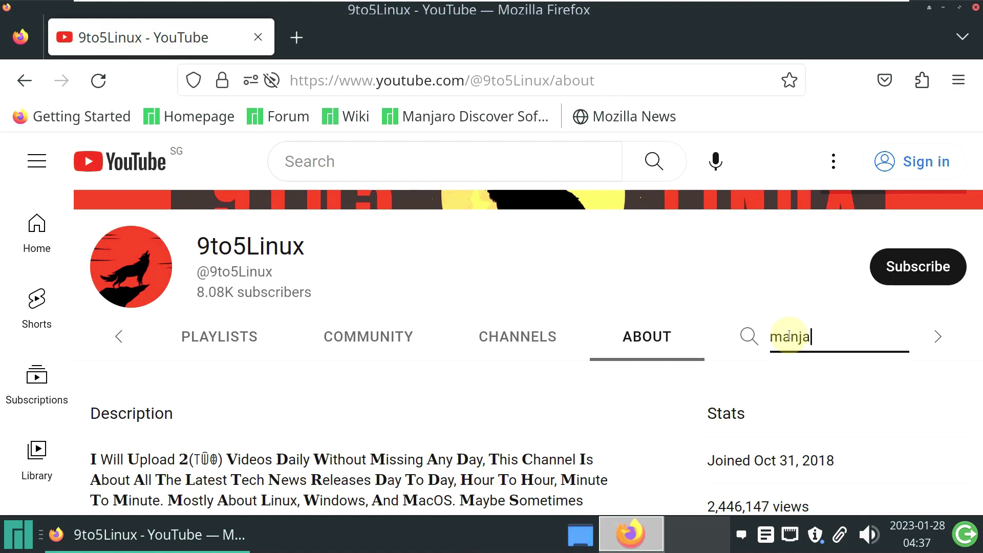
pyautogui.press('Return')
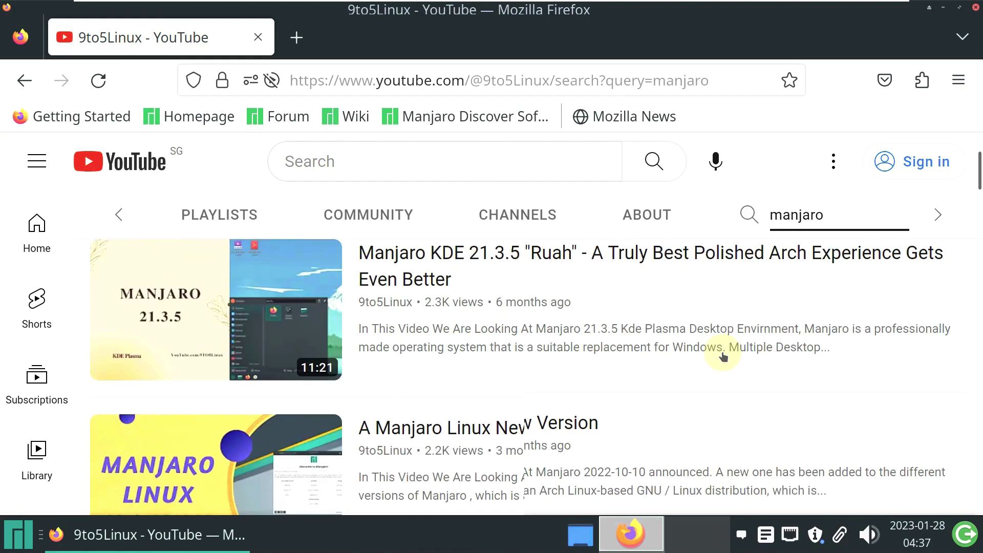
# Examine the channel's Manjaro video results, including their titles and descriptions
pyautogui.scroll(5, 742, 301)
pyautogui.scroll(-5, 741, 301)
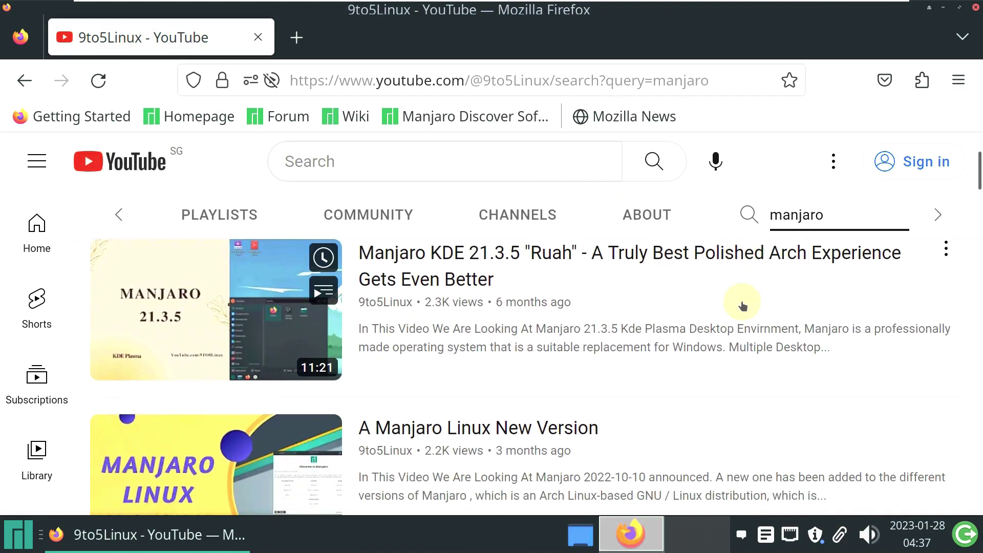
pyautogui.scroll(-2, 864, 336)
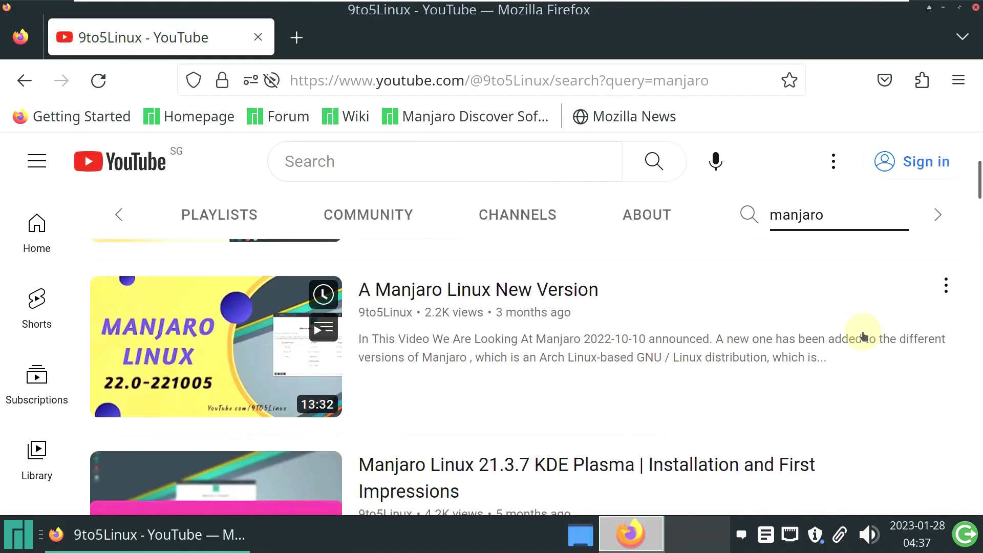
pyautogui.scroll(-2, 863, 335)
pyautogui.scroll(-2, 863, 335)
pyautogui.scroll(-3, 863, 335)
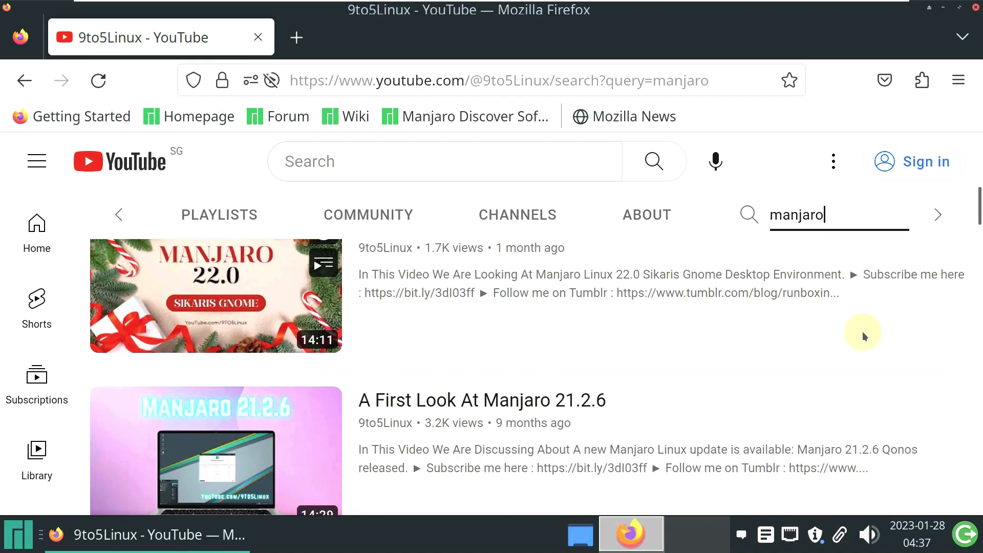
pyautogui.scroll(-5, 863, 335)
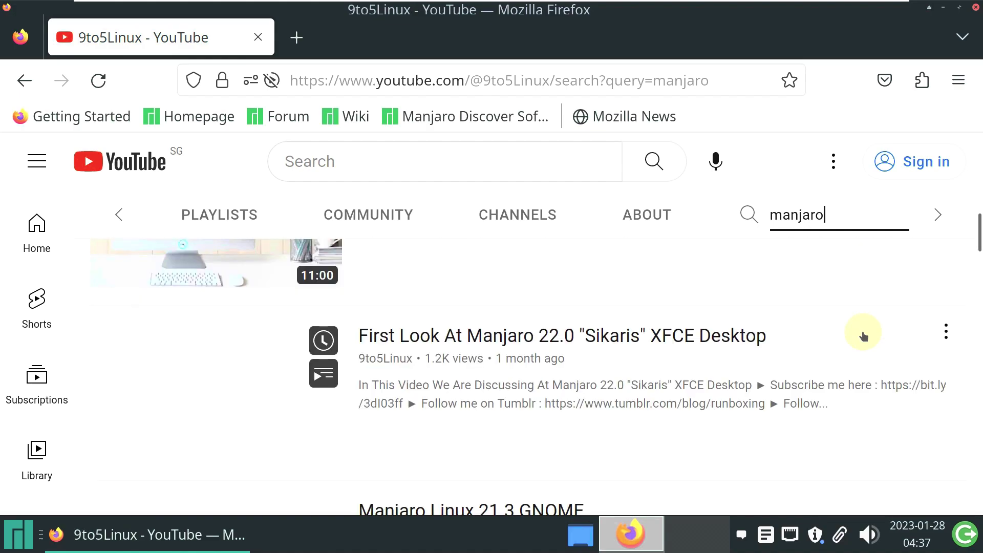
pyautogui.scroll(12, 863, 335)
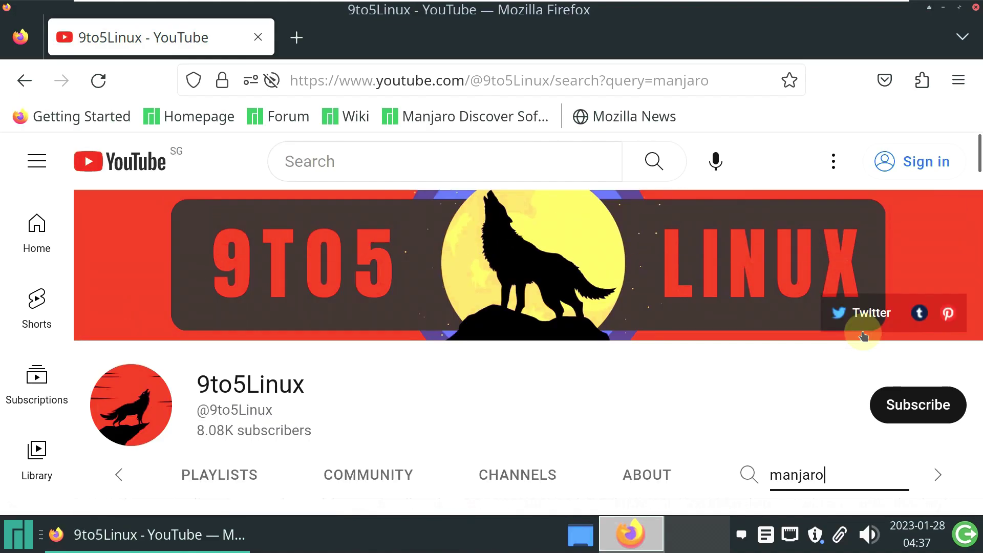
# Try the channel's Subscribe option, dismiss its prompt, and close Firefox
pyautogui.click(901, 405)
pyautogui.click(453, 408)
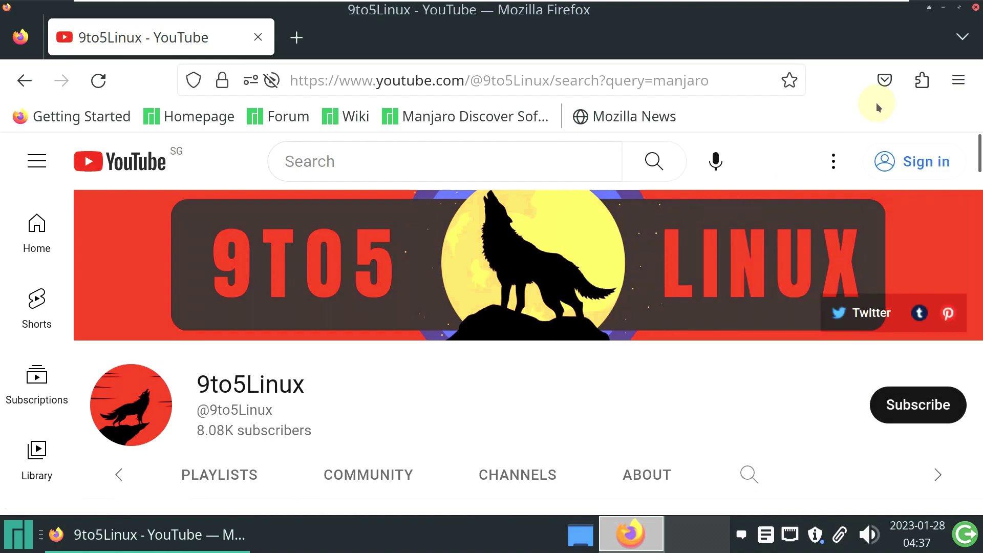
pyautogui.click(975, 7)
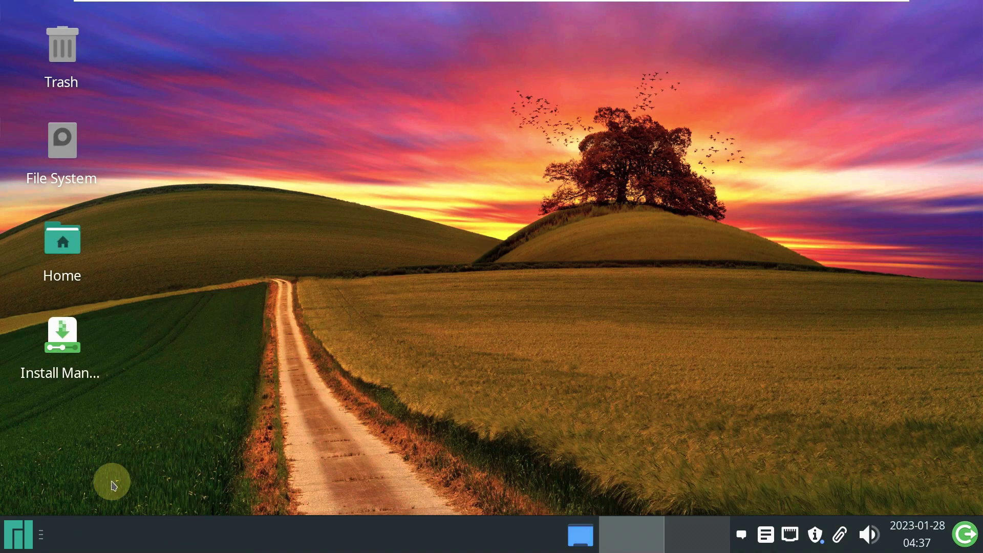
# Browse the Settings and System application categories, and launch Task Manager
pyautogui.click(20, 534)
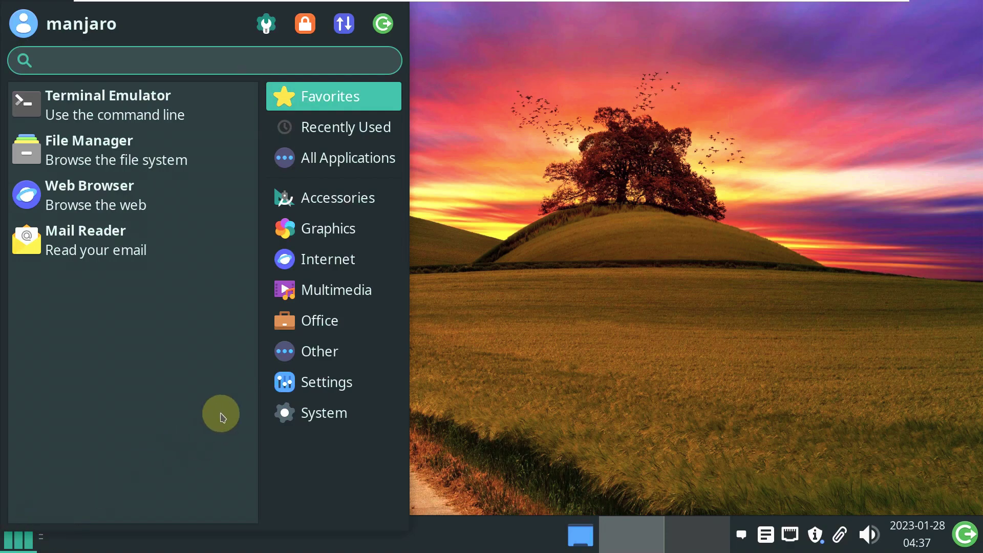
pyautogui.click(330, 383)
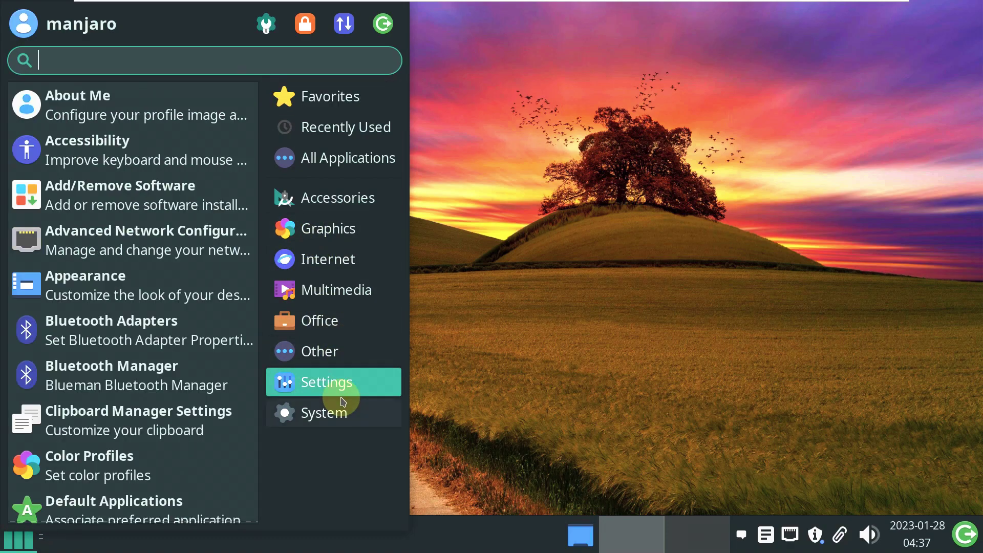
pyautogui.click(332, 415)
pyautogui.scroll(-5, 137, 318)
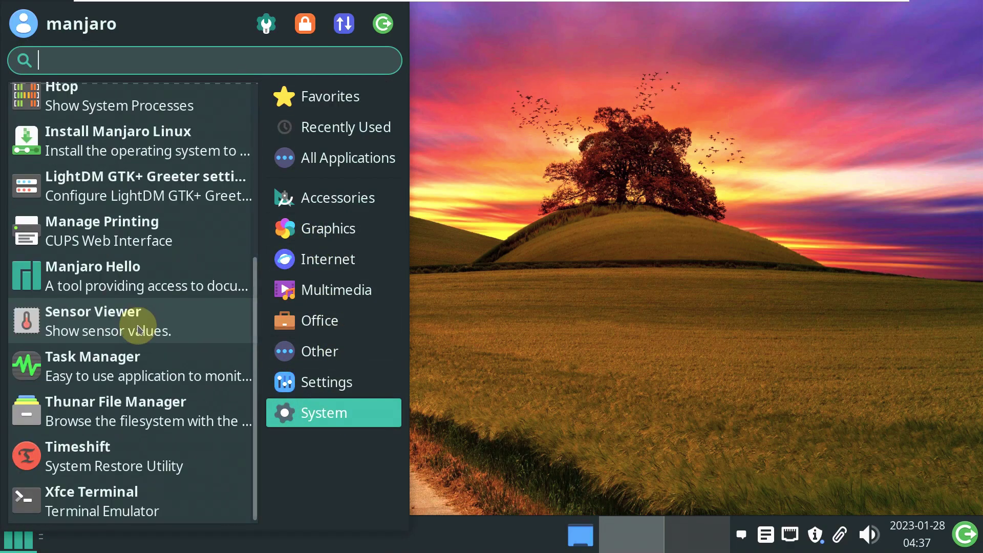
pyautogui.click(143, 364)
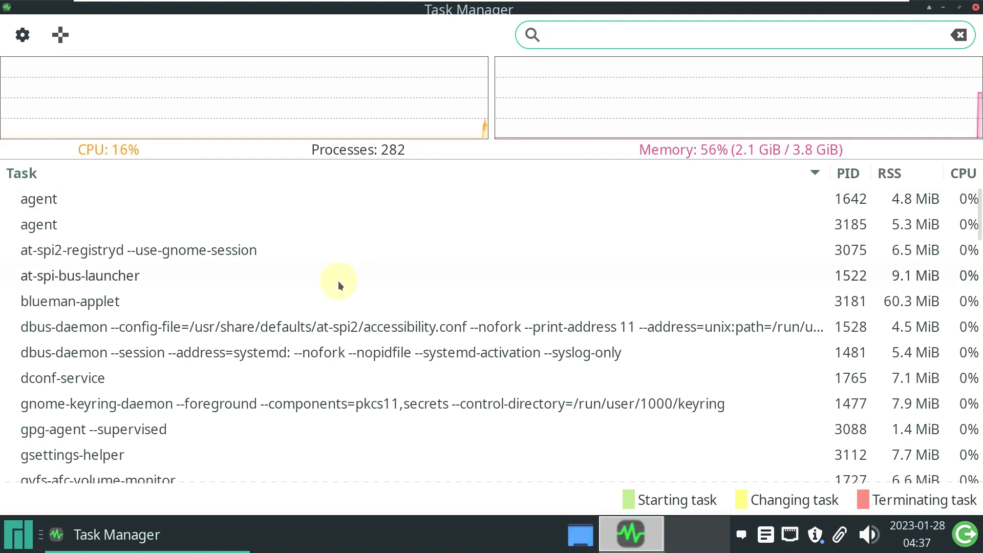
# Examine the full list of running processes in Task Manager, including their PID, memory and CPU use
pyautogui.scroll(-9, 338, 280)
pyautogui.scroll(-6, 338, 281)
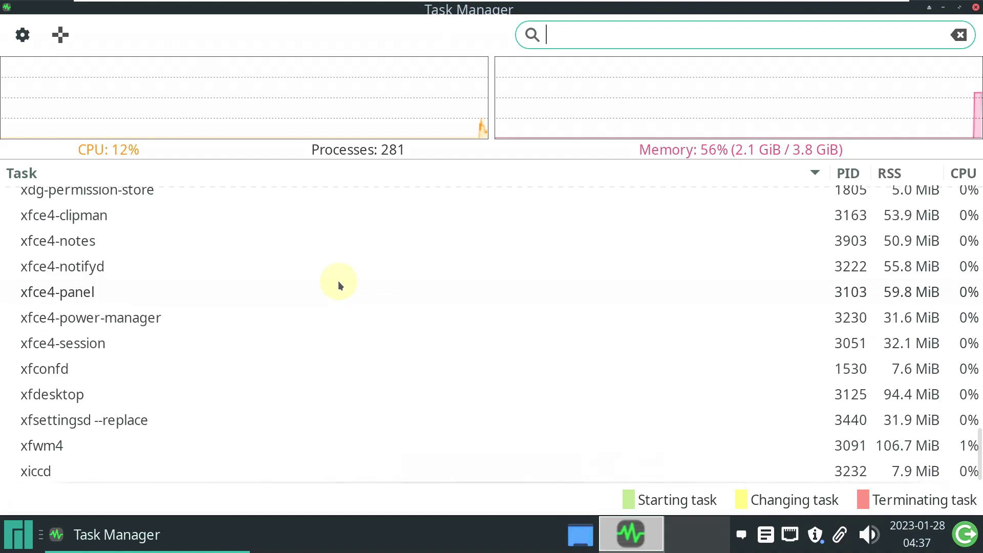
pyautogui.scroll(12, 337, 281)
pyautogui.scroll(2, 338, 280)
pyautogui.scroll(-7, 338, 280)
pyautogui.scroll(-8, 338, 280)
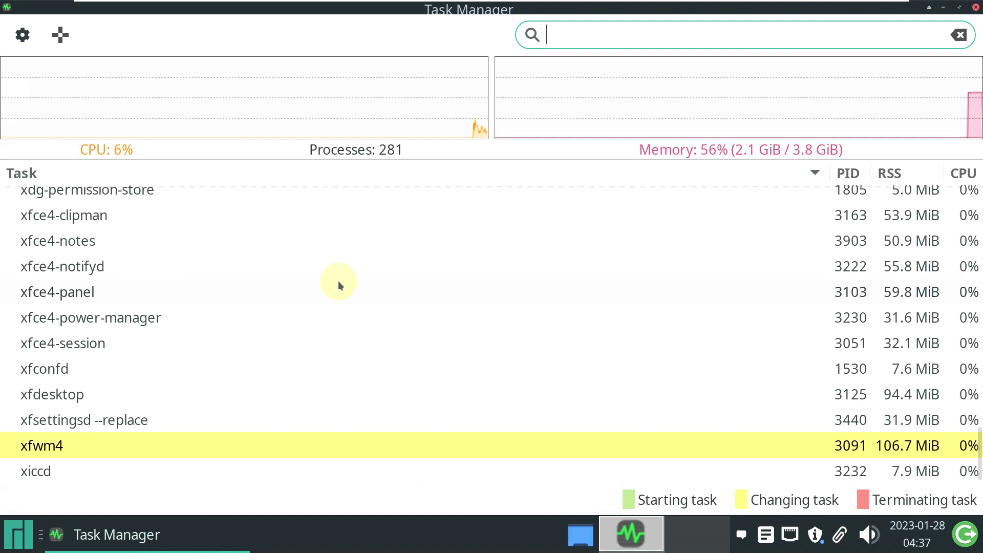
pyautogui.scroll(12, 374, 297)
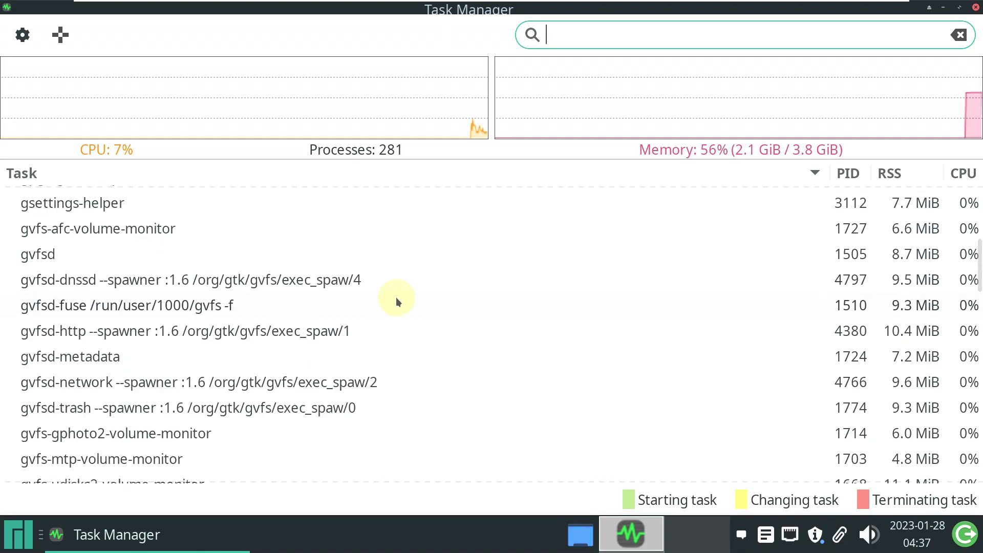
pyautogui.scroll(3, 397, 301)
# Review Task Manager's general settings and its version information, and close the program
pyautogui.click(22, 35)
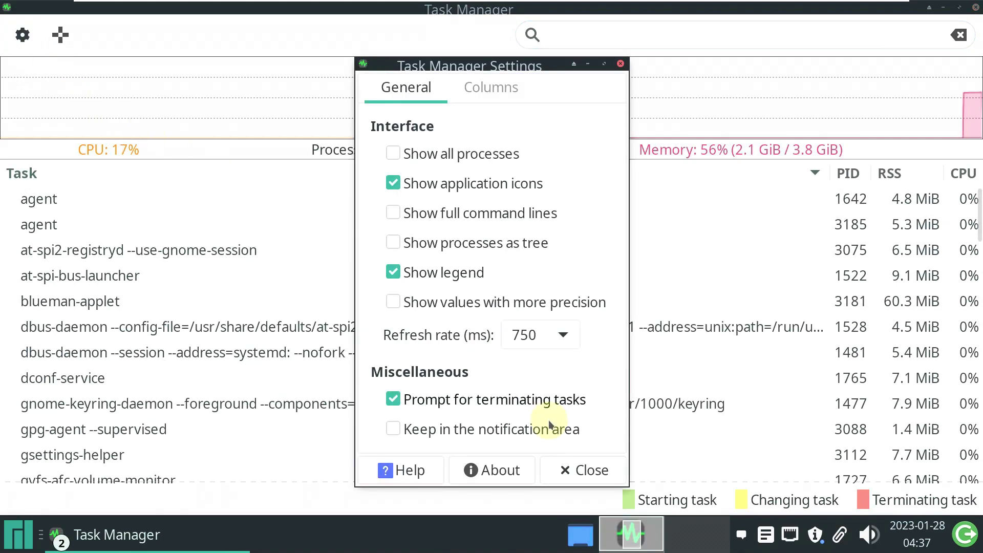
pyautogui.click(489, 469)
pyautogui.click(658, 438)
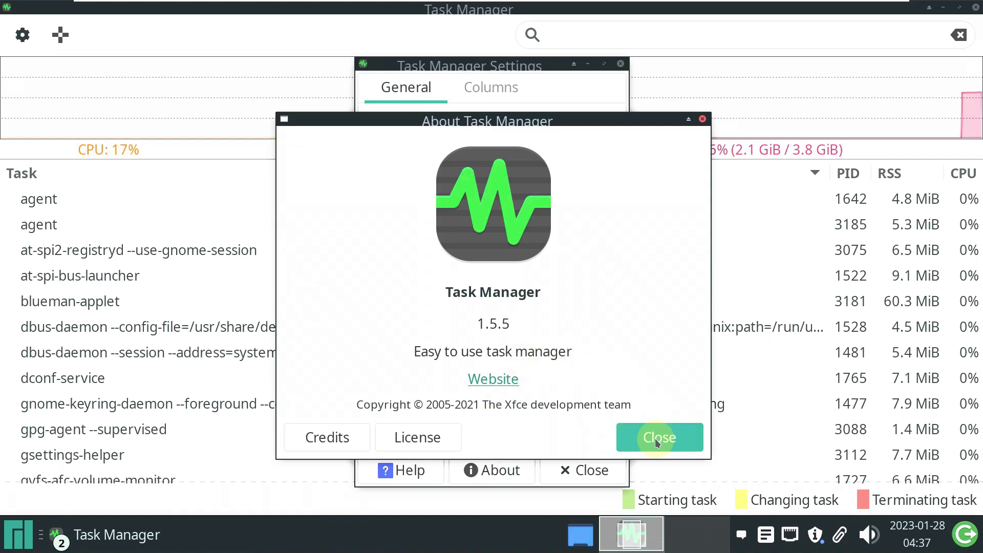
pyautogui.click(620, 64)
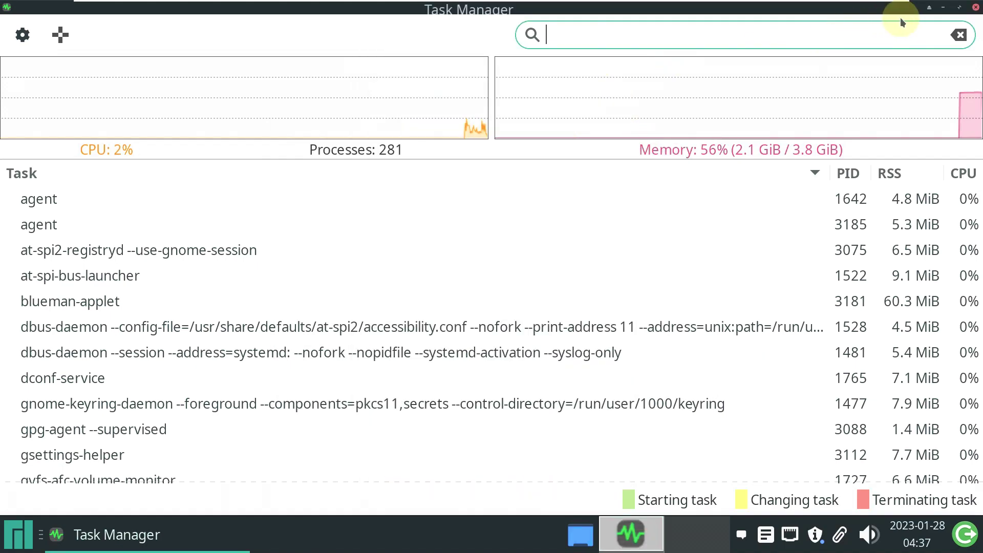
pyautogui.click(975, 8)
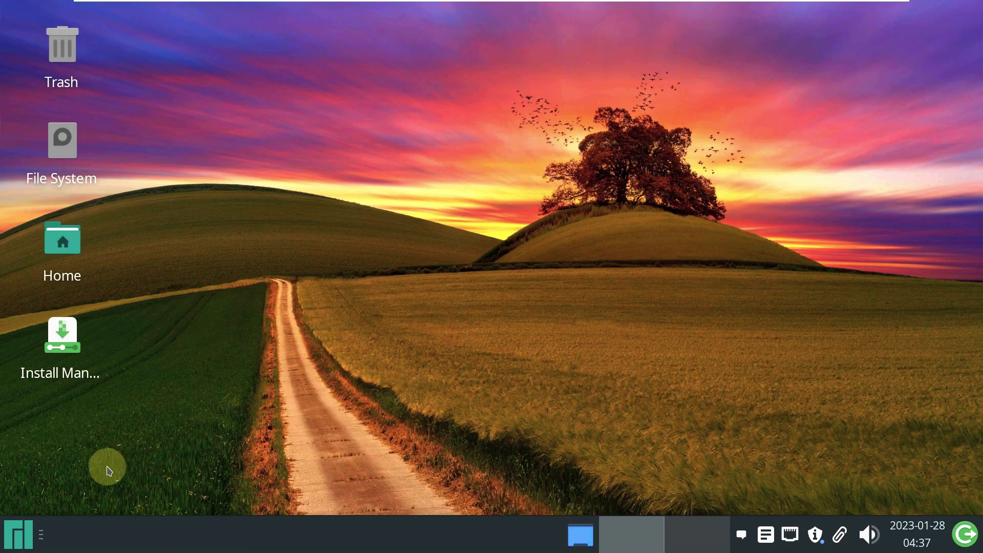
# Bring up the session's log-out options and end the Manjaro live session
pyautogui.click(21, 535)
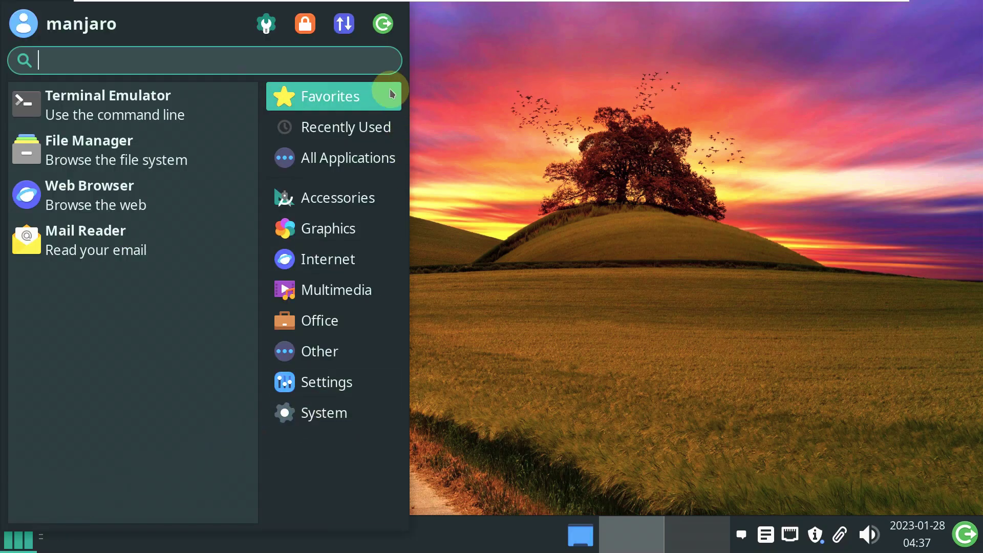
pyautogui.click(383, 24)
pyautogui.click(582, 216)
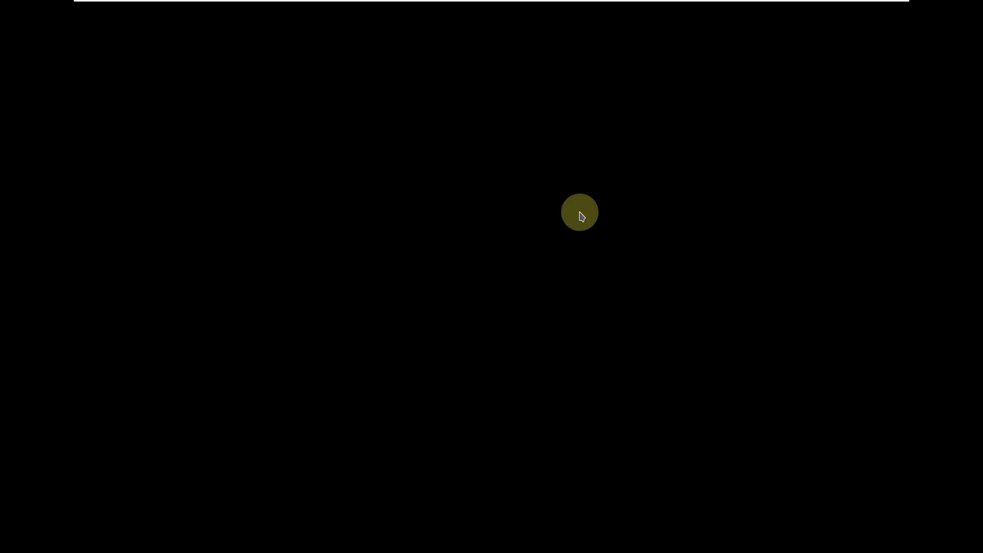